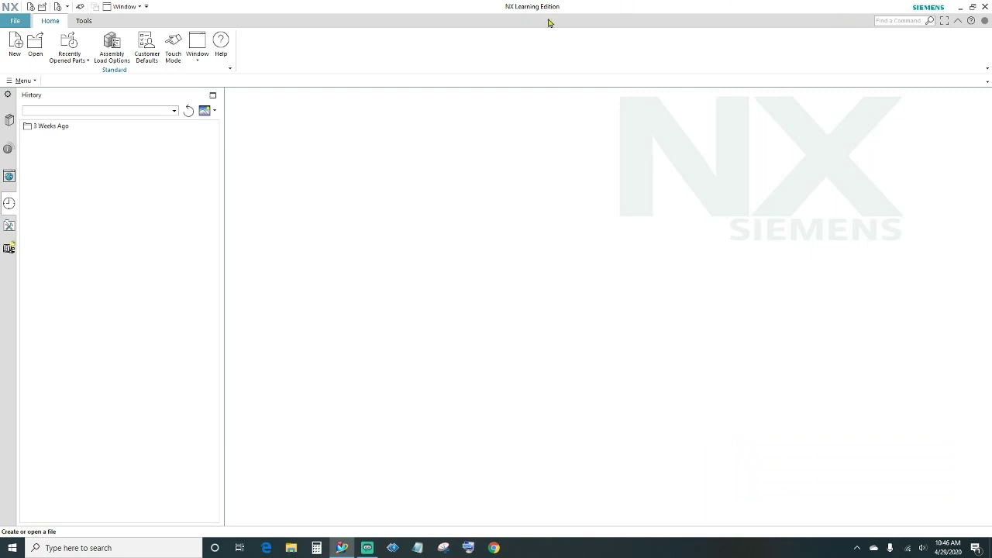
# - Create a new millimetre part from the Model template with the file name revolve
pyautogui.click(15, 43)
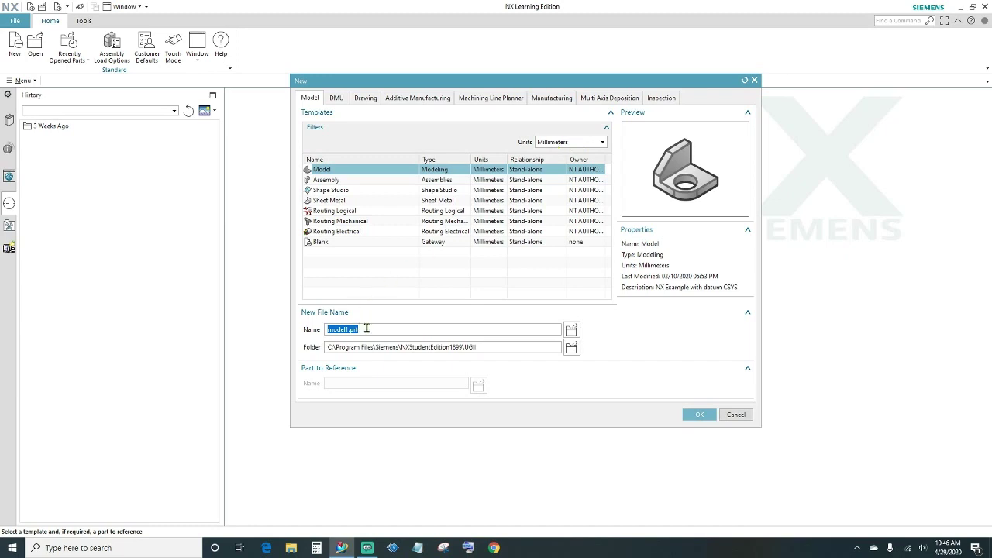
pyautogui.write('revolve')
pyautogui.click(698, 416)
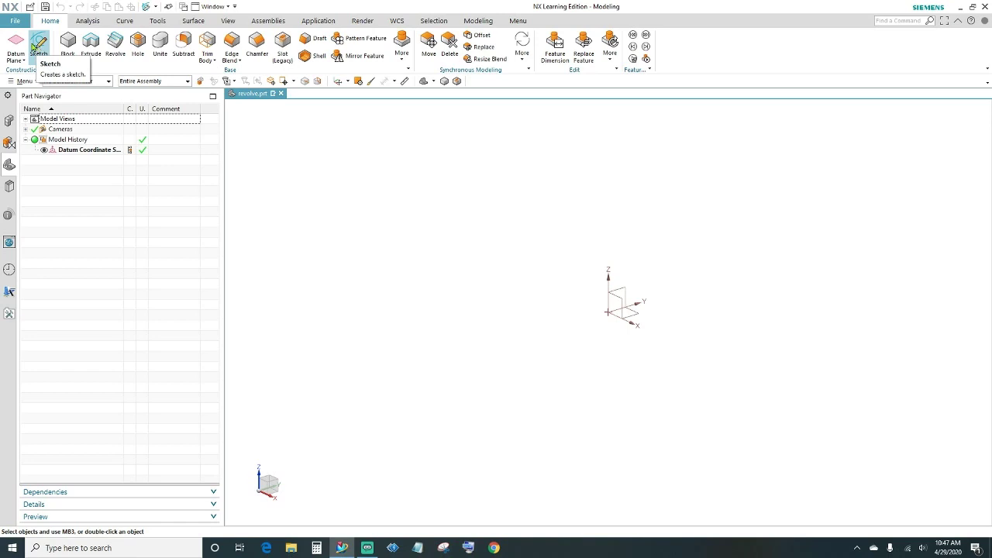
# - Check the sketch preferences for inferred constraints and continuous auto dimensioning, and accept them
pyautogui.click(27, 81)
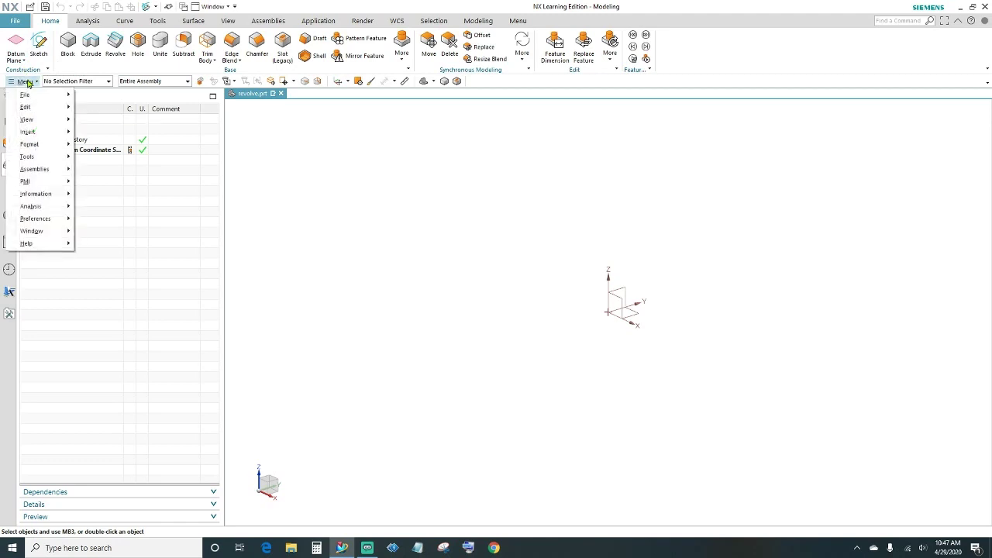
pyautogui.click(14, 21)
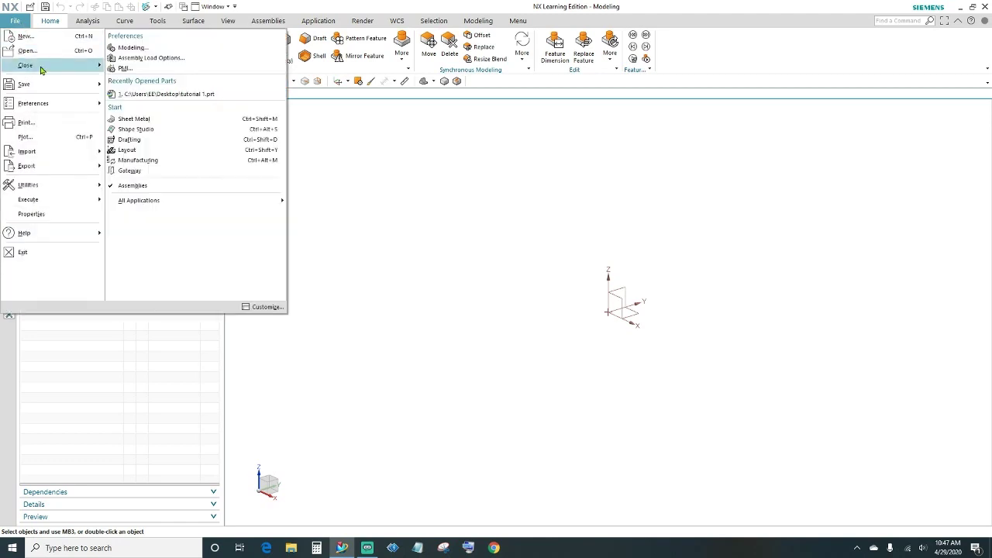
pyautogui.moveTo(49, 105)
pyautogui.click(134, 68)
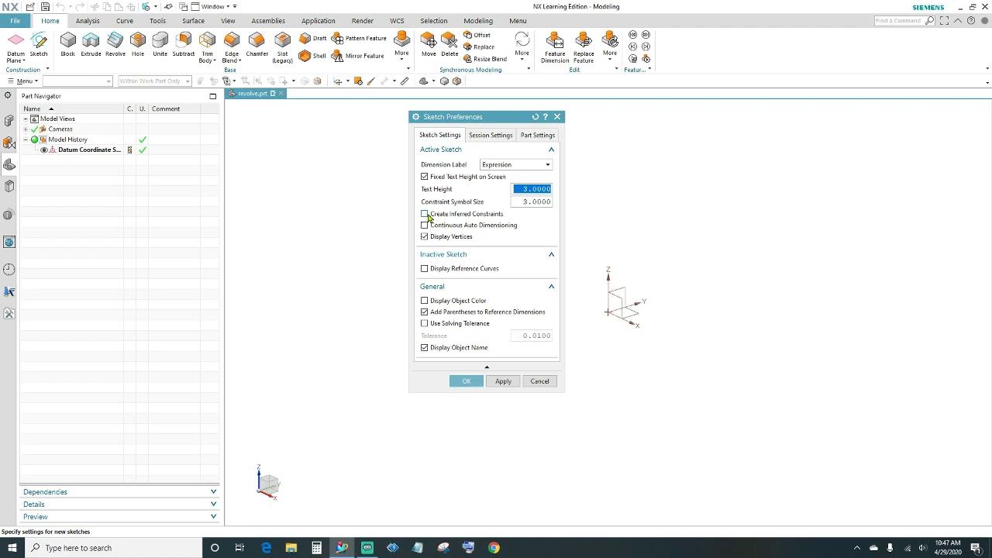
pyautogui.click(467, 382)
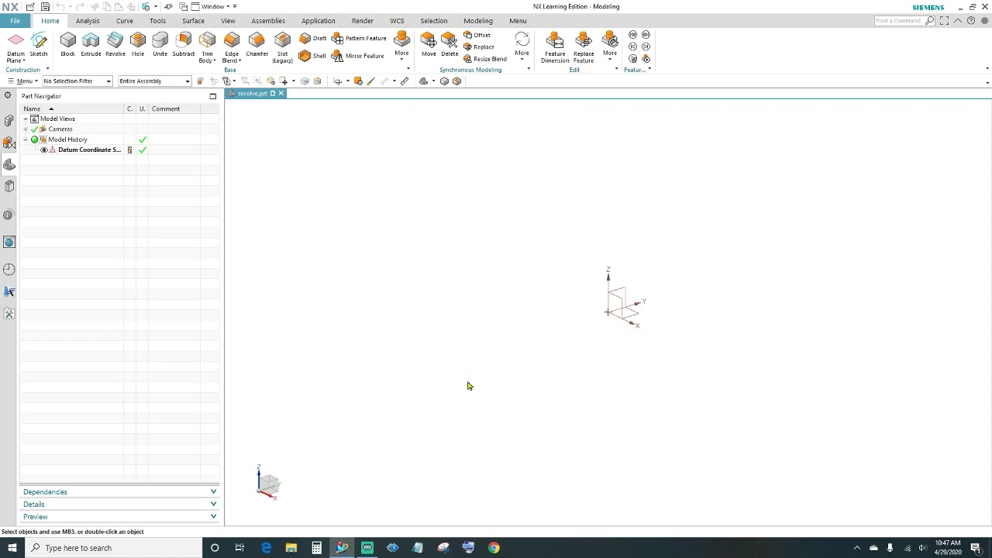
# - Start a sketch on the XY plane and draw a horizontal line about 72 mm long, below and left of the origin
pyautogui.click(41, 40)
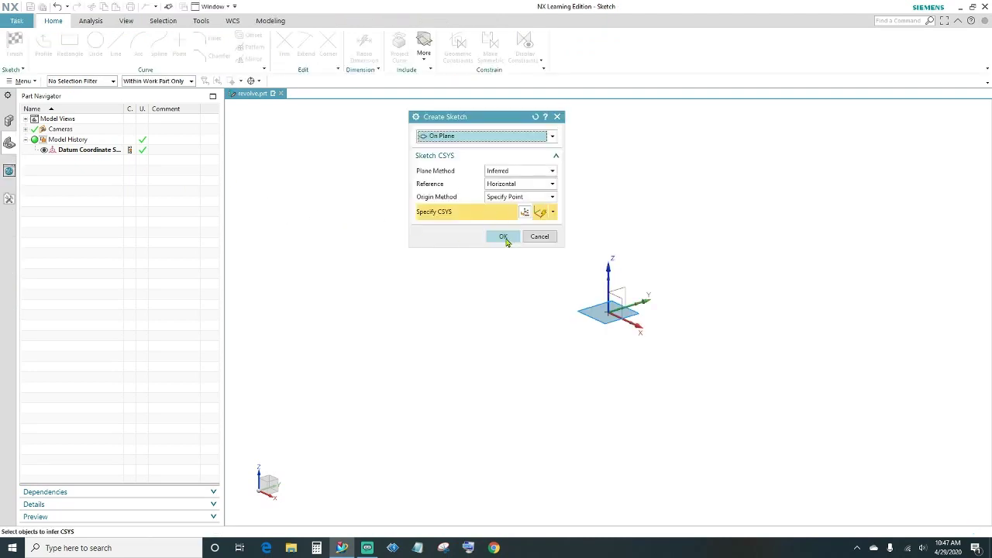
pyautogui.click(504, 237)
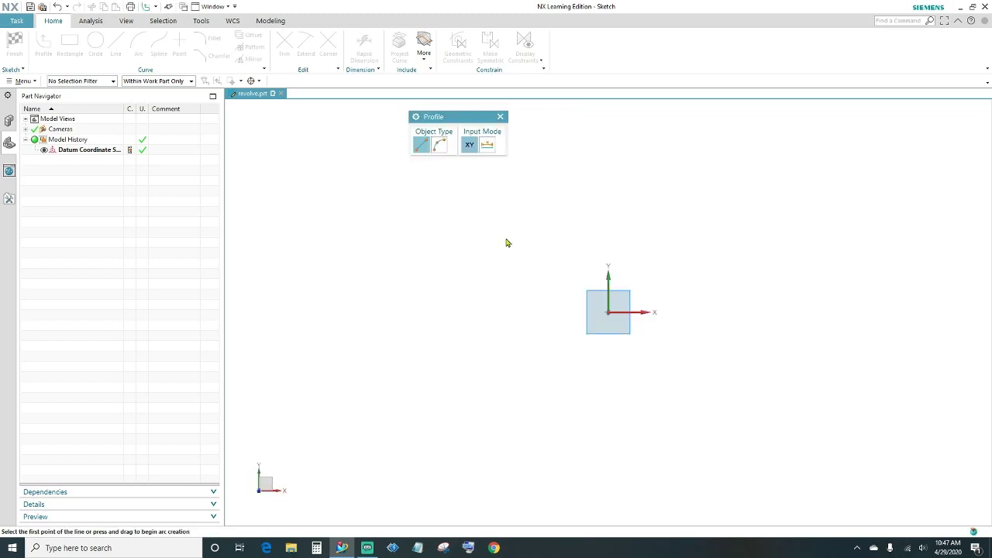
pyautogui.click(116, 48)
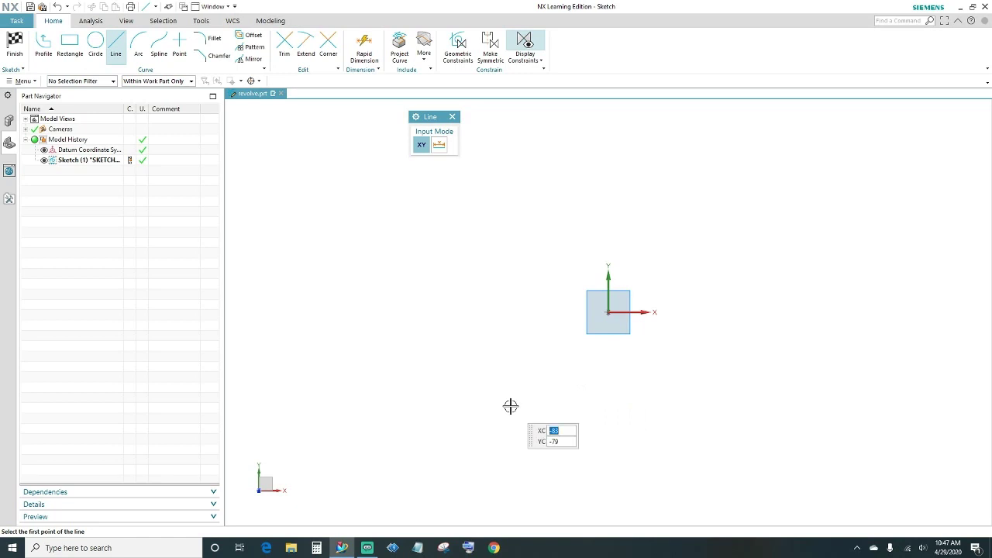
pyautogui.click(376, 390)
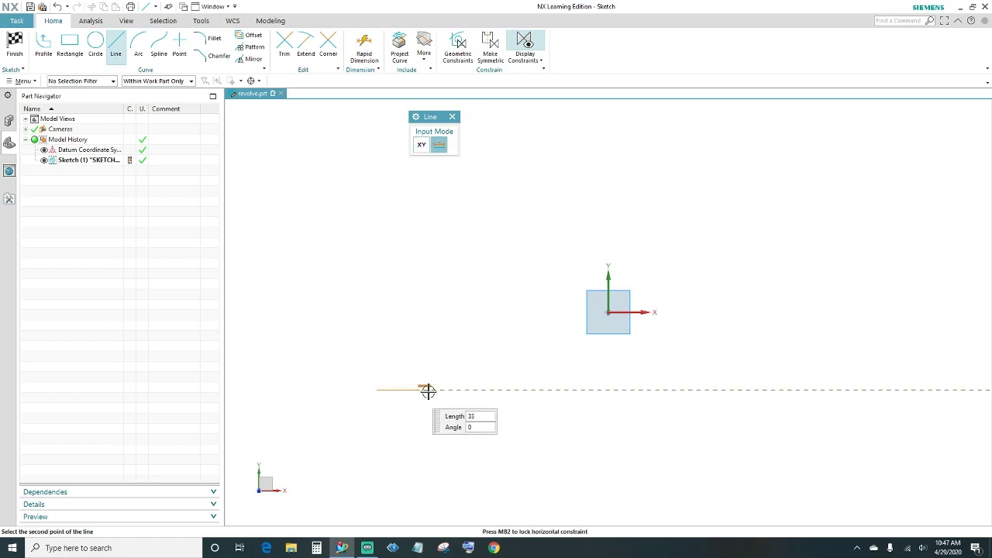
pyautogui.click(462, 390)
pyautogui.press('Escape')
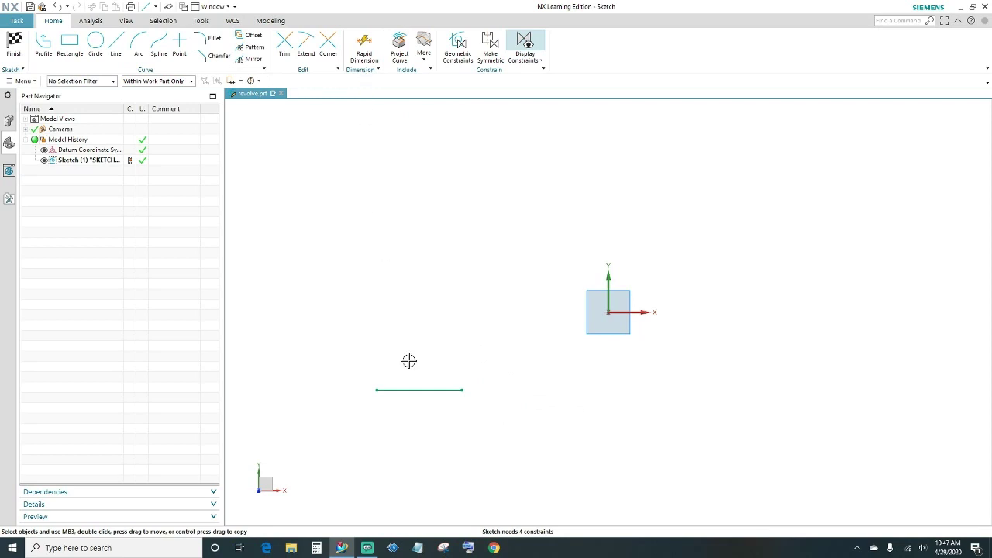
# - Dimension the horizontal line's length and set it to 50 mm
pyautogui.press('d')
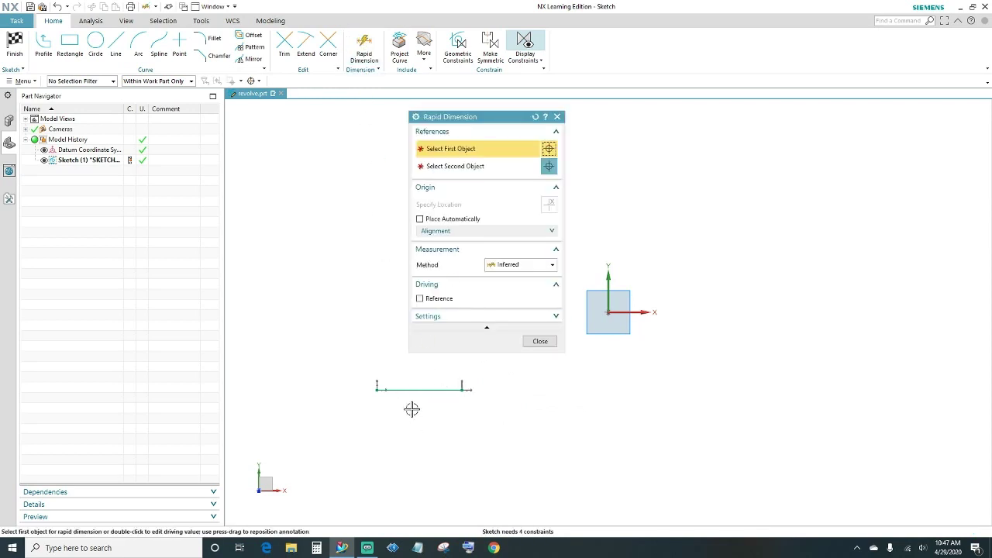
pyautogui.click(411, 390)
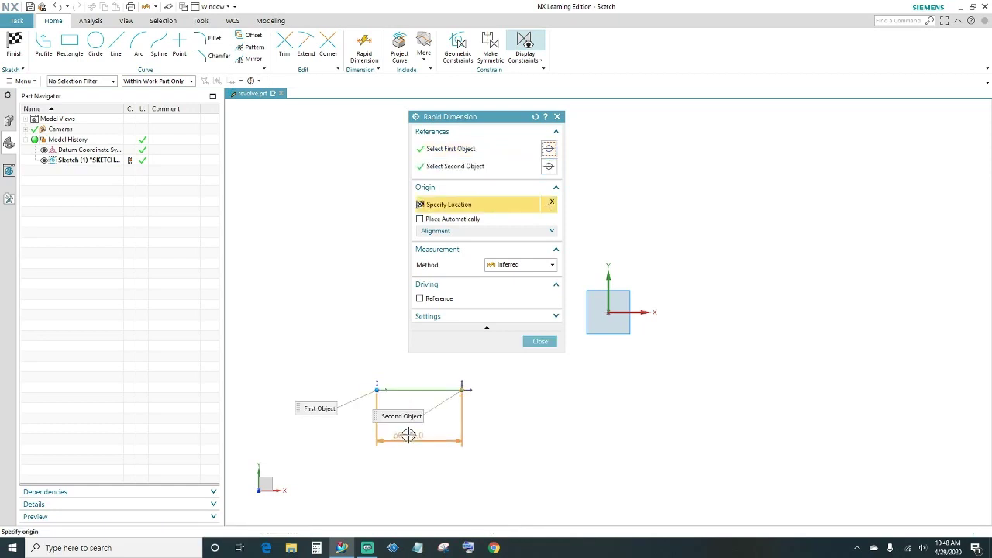
pyautogui.click(409, 435)
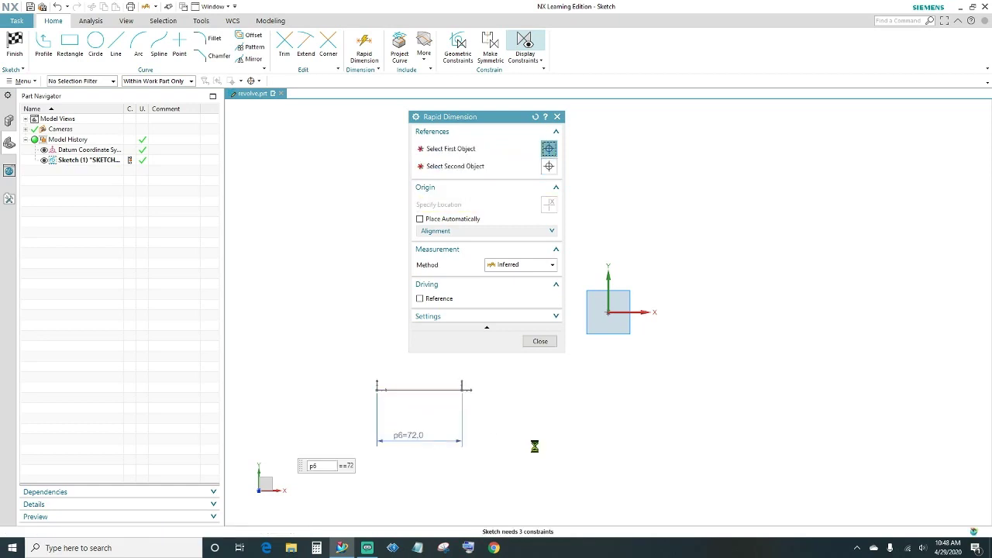
pyautogui.write('50')
pyautogui.press('Return')
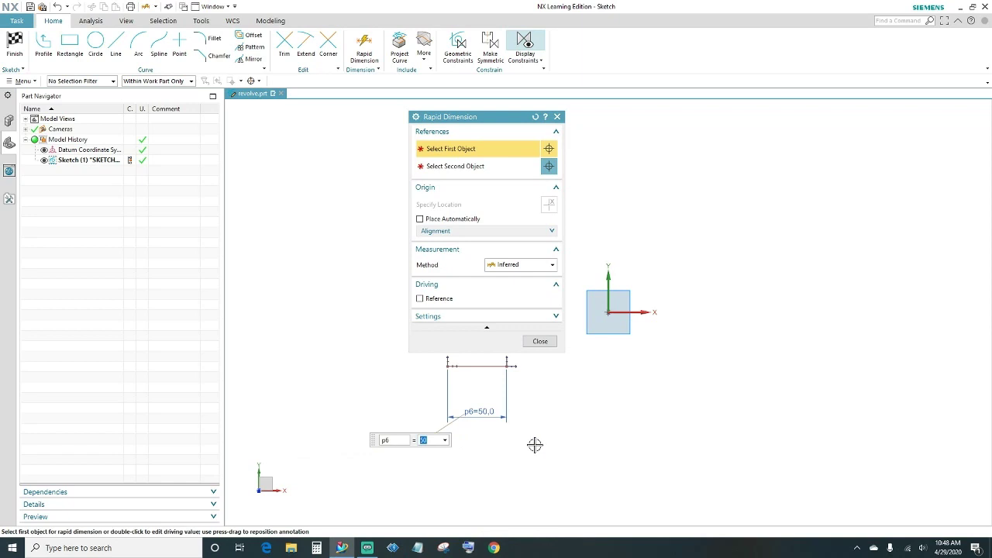
# - Dimension the vertical distance from the X axis to the line's right endpoint and set it to 100 mm
pyautogui.moveTo(453, 117); pyautogui.dragTo(782, 183)
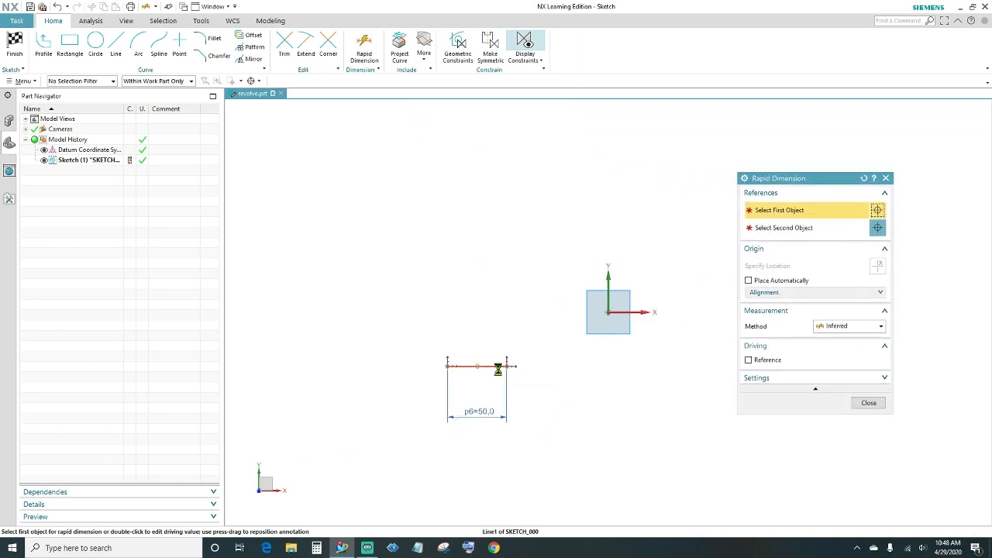
pyautogui.click(497, 371)
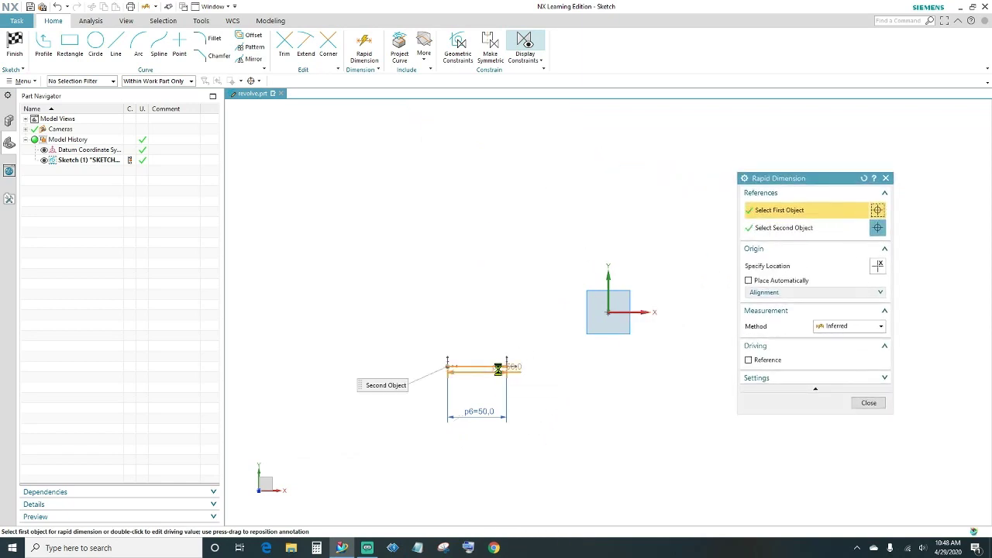
pyautogui.click(627, 316)
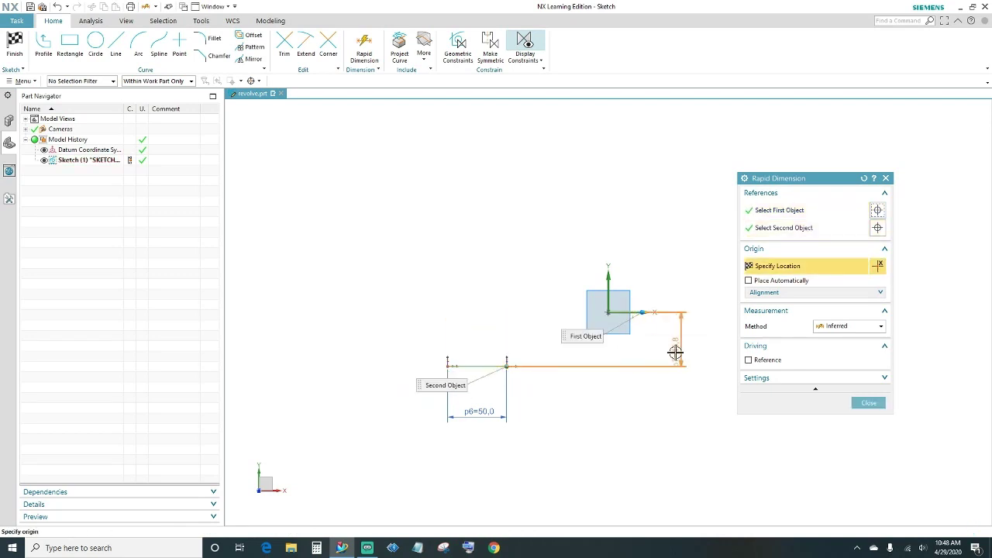
pyautogui.click(679, 353)
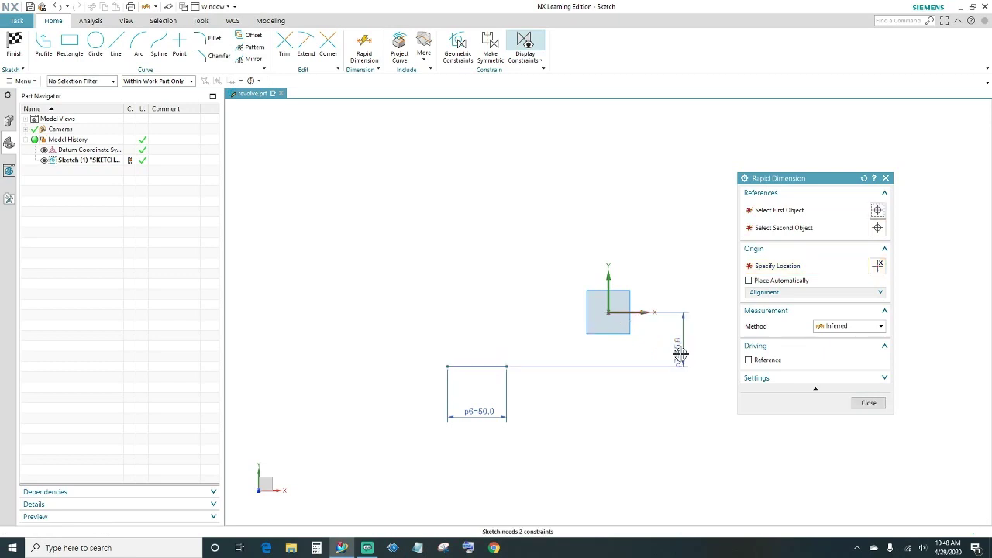
pyautogui.press('Return')
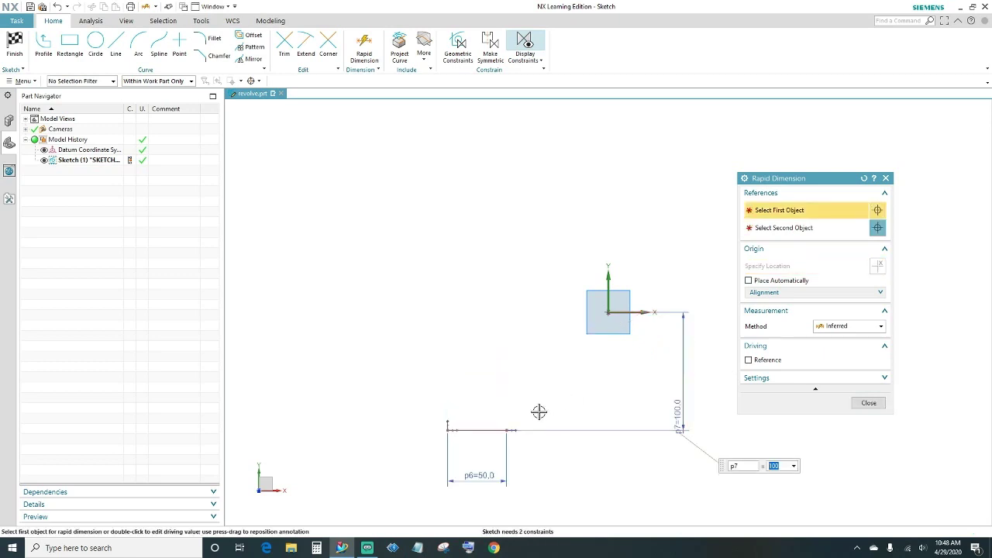
# - Set the distance from the line's right endpoint to the Y axis to 100 mm, and apply a horizontal constraint to the line
pyautogui.click(506, 430)
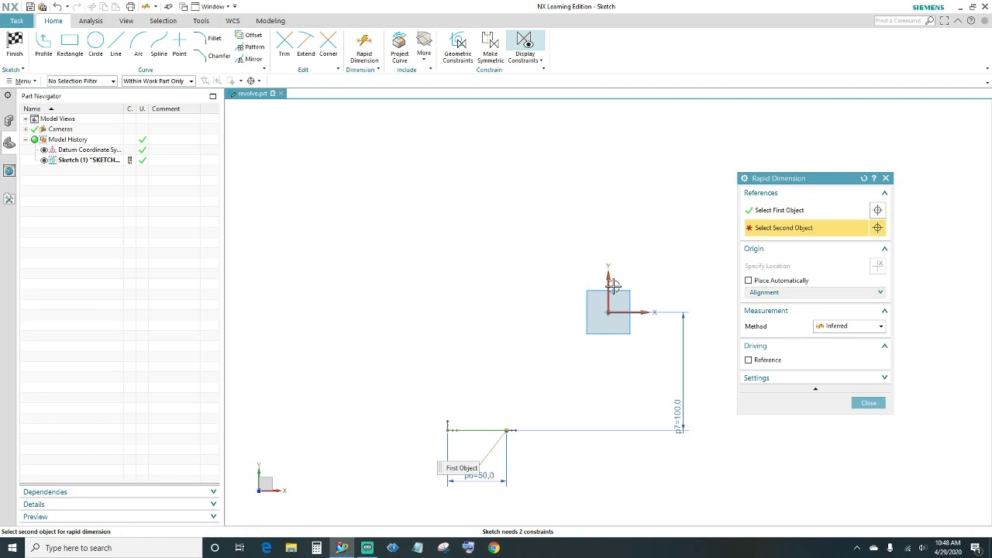
pyautogui.click(605, 280)
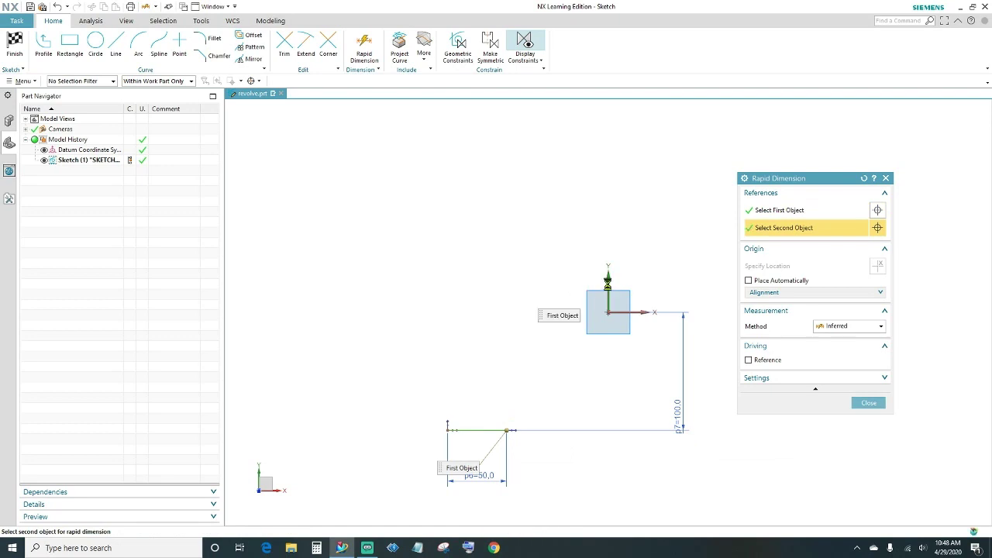
pyautogui.click(554, 142)
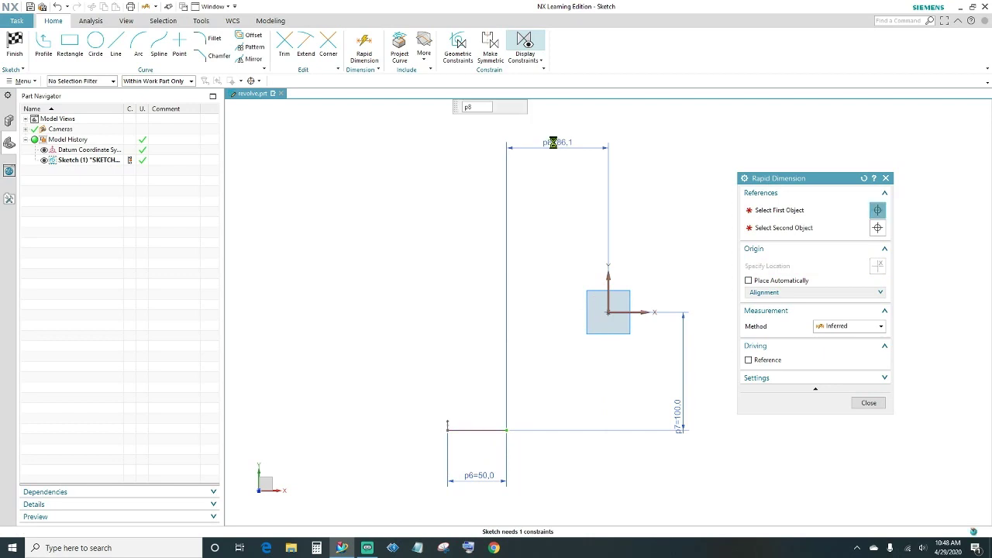
pyautogui.write('100')
pyautogui.press('Return')
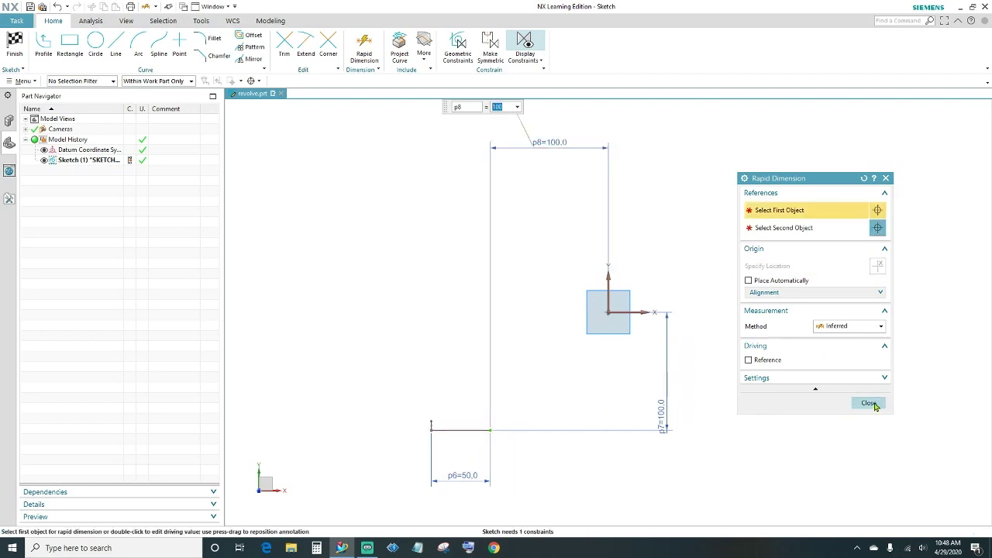
pyautogui.click(868, 403)
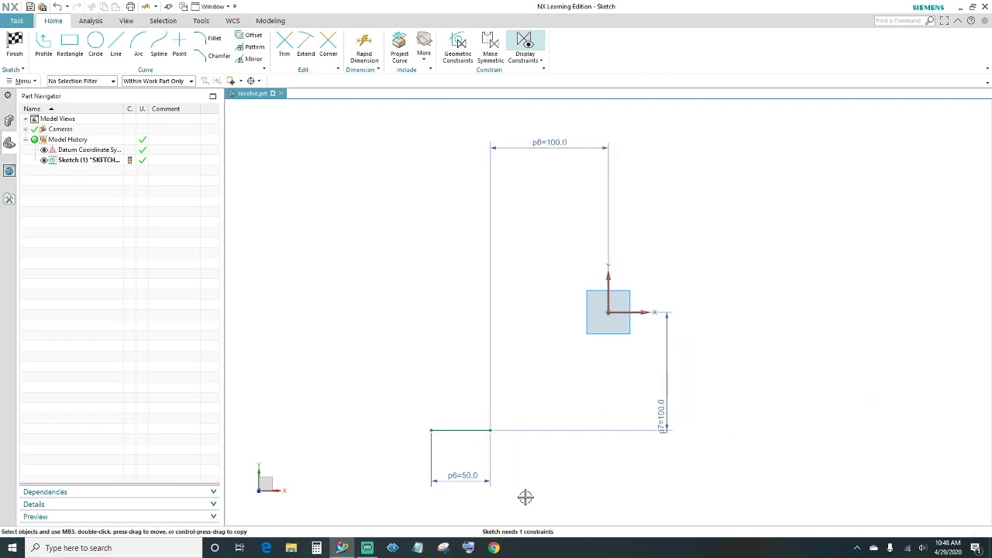
pyautogui.click(479, 432)
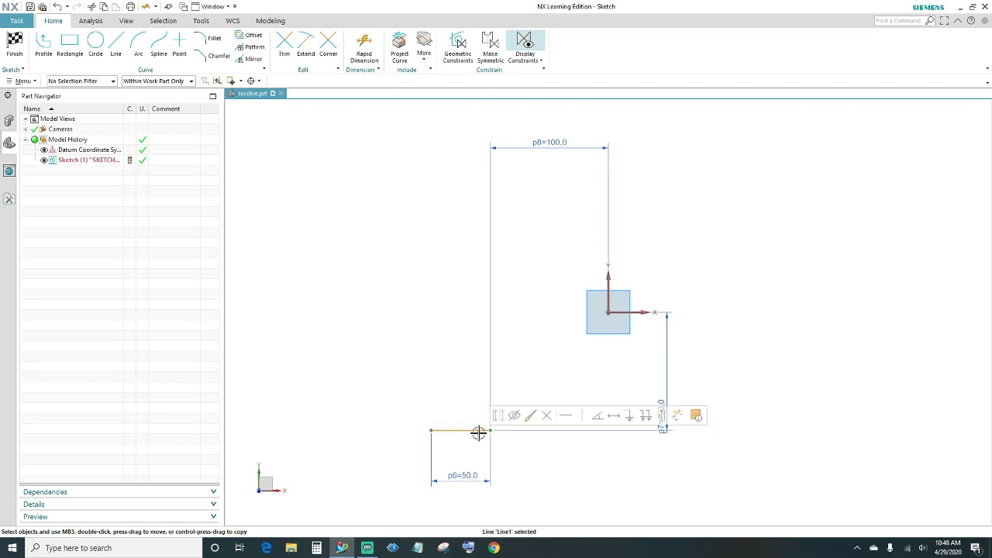
pyautogui.click(567, 417)
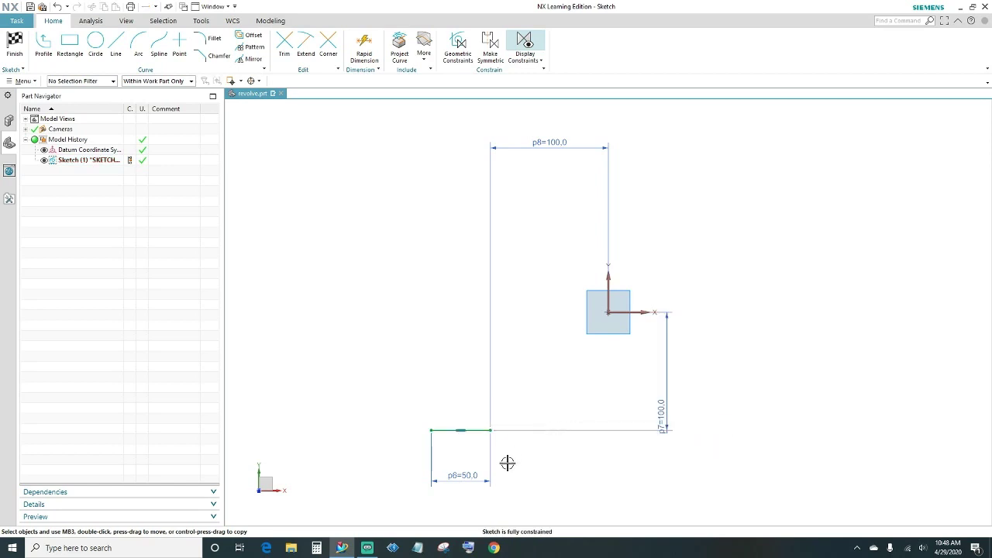
# - Draw two short vertical lines higher than the 50 mm line, one beyond its left end and one about 11 mm long above its right half
pyautogui.scroll(4, 461, 461)
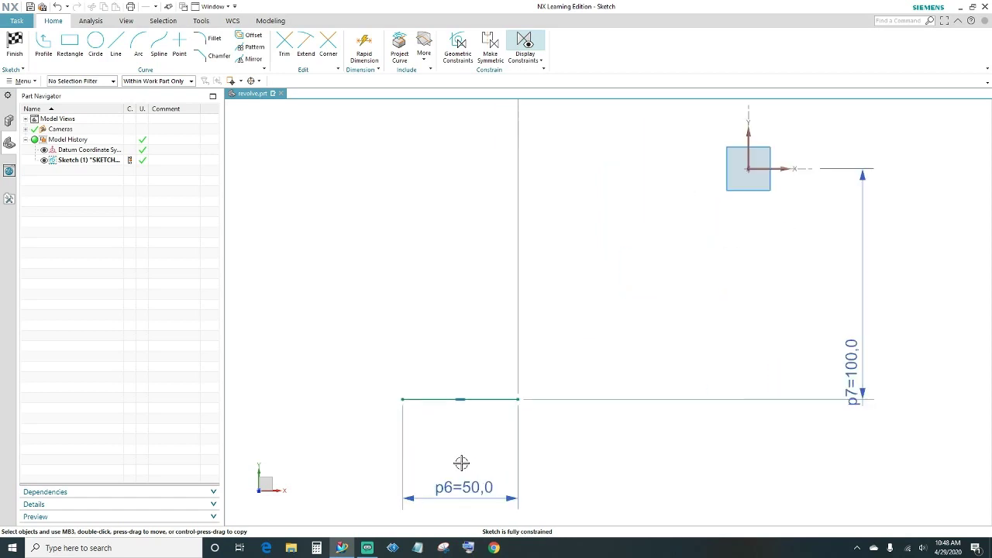
pyautogui.keyDown('shift'); pyautogui.moveTo(439, 412); pyautogui.dragTo(495, 444, button='middle'); pyautogui.keyUp('shift')
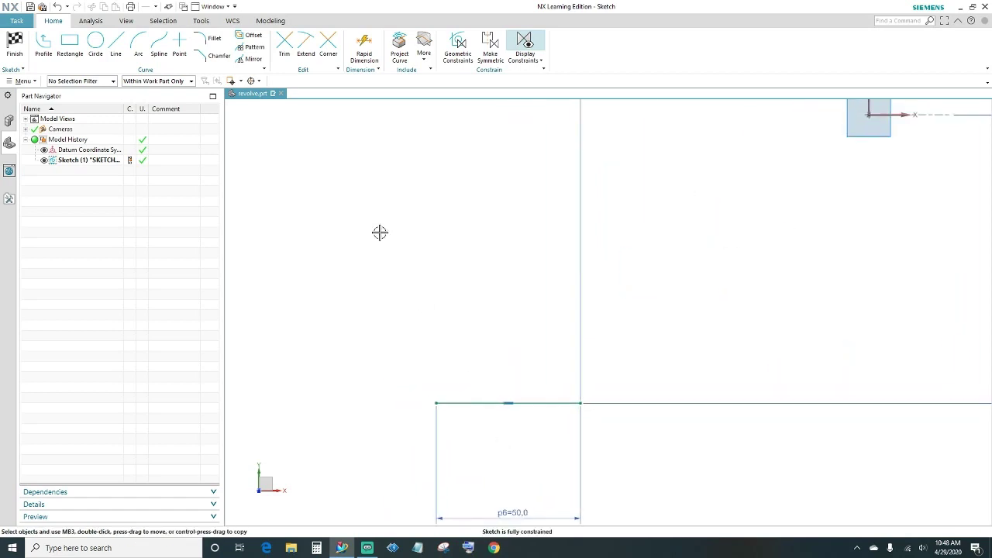
pyautogui.click(116, 46)
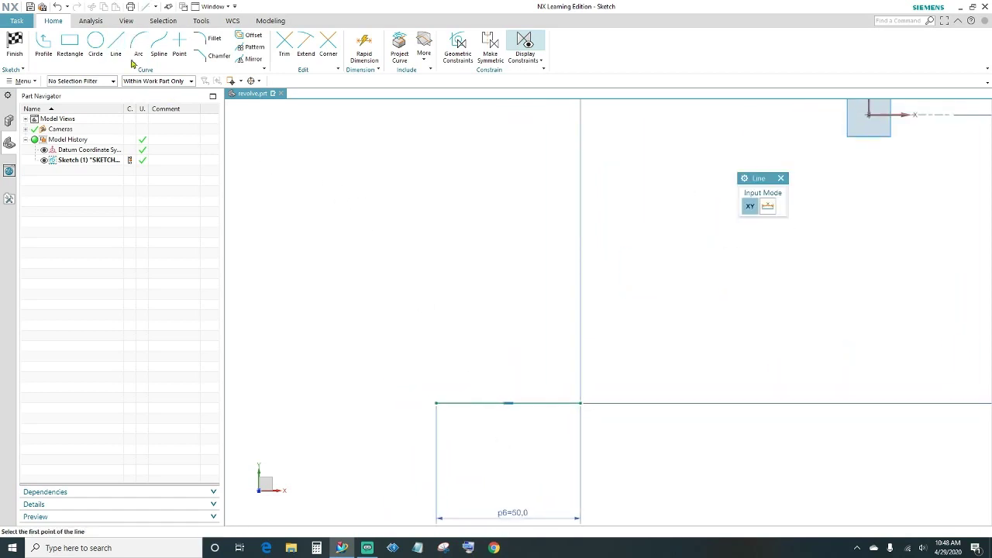
pyautogui.click(384, 308)
pyautogui.click(385, 349)
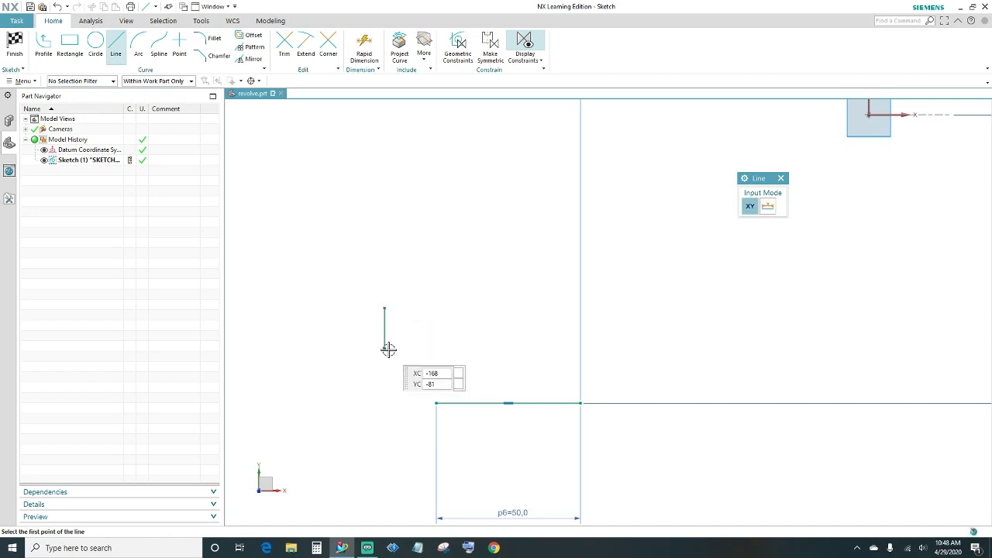
pyautogui.click(538, 309)
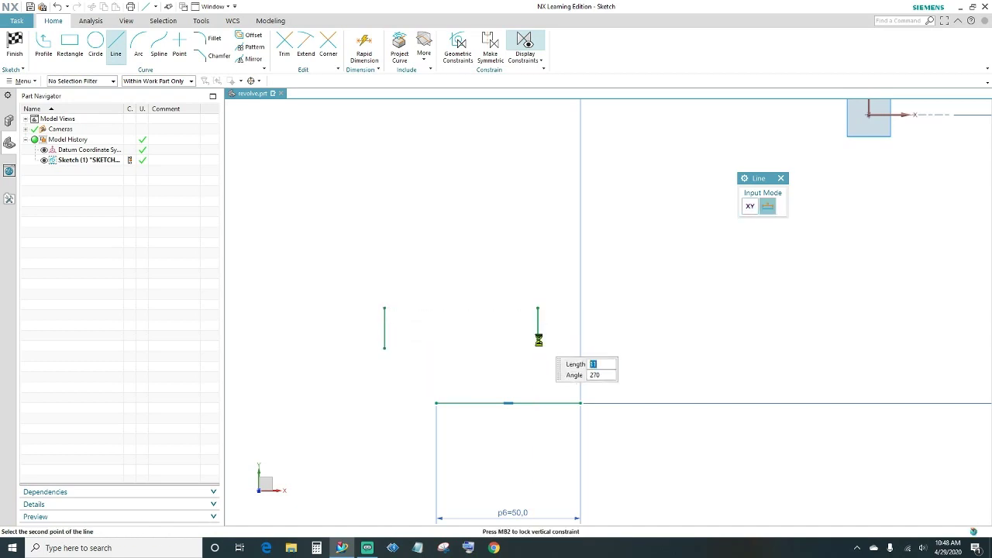
pyautogui.click(537, 339)
pyautogui.press('Escape')
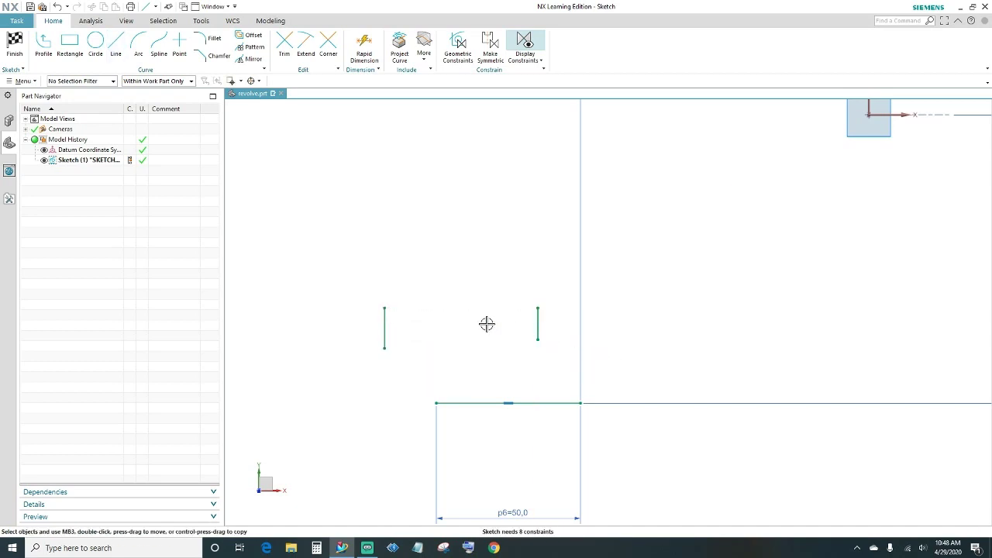
# - Apply a vertical constraint to each of the two short lines above the 50 mm line
pyautogui.click(384, 322)
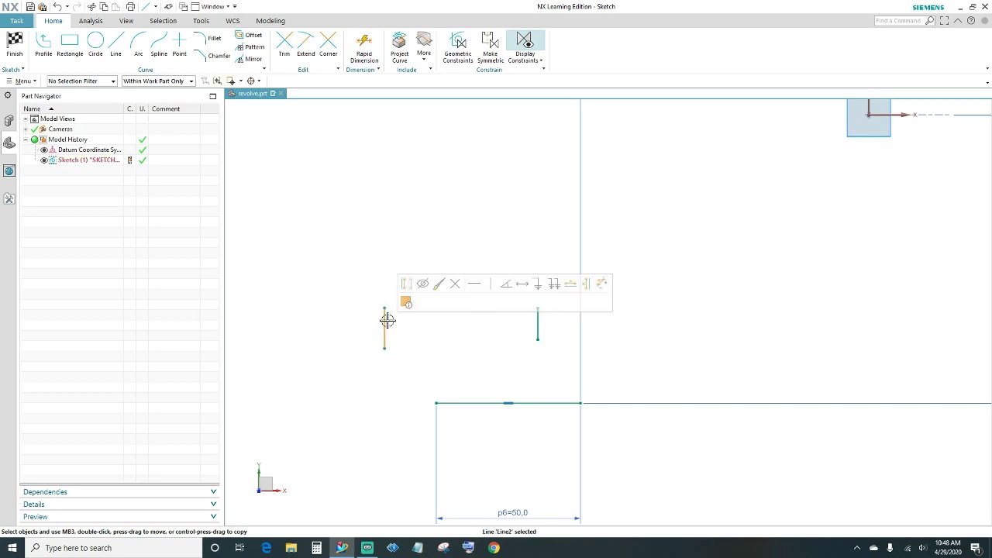
pyautogui.click(496, 283)
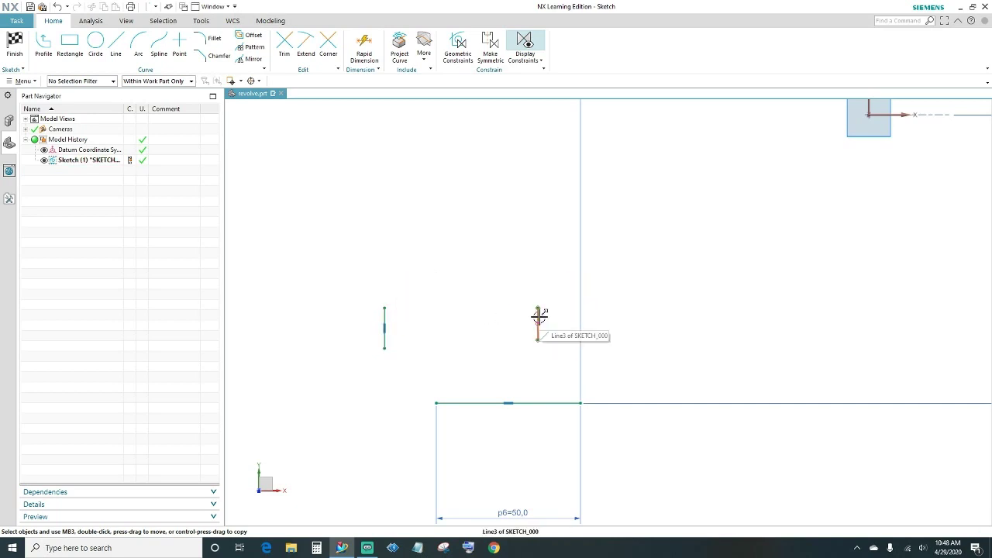
pyautogui.click(537, 322)
pyautogui.click(642, 282)
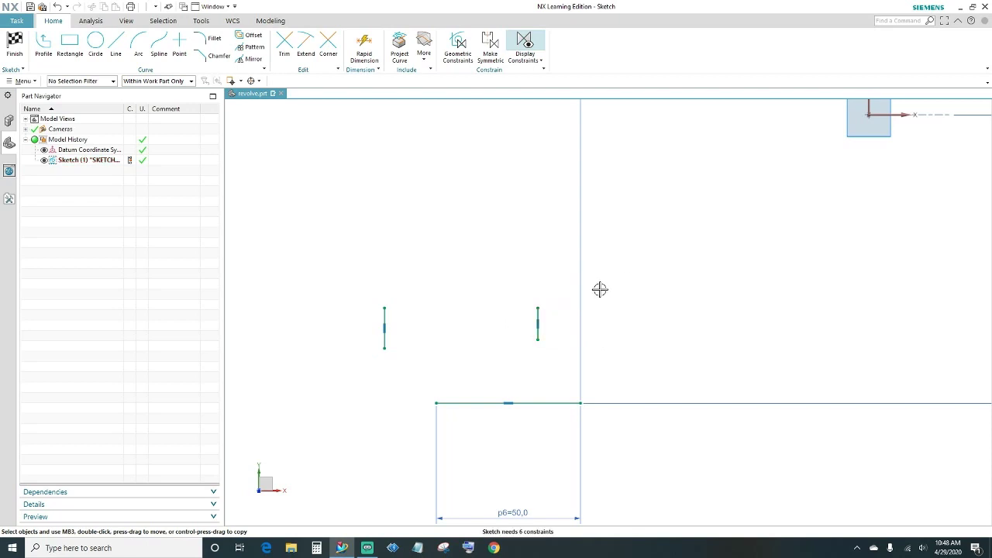
# - Make the lower endpoints of the two vertical lines coincident with the left and right ends of the 50 mm line
pyautogui.scroll(2, 436, 348)
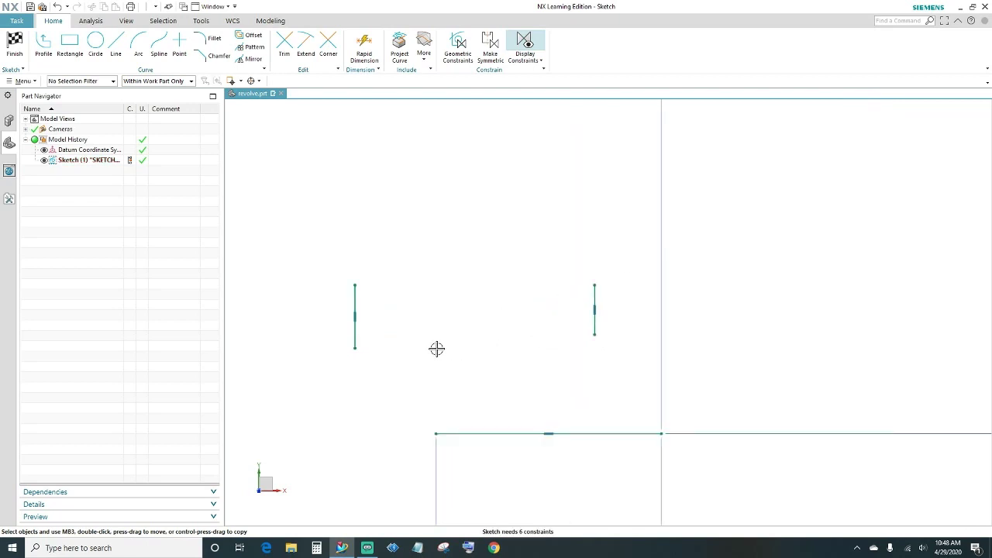
pyautogui.click(355, 348)
pyautogui.click(435, 434)
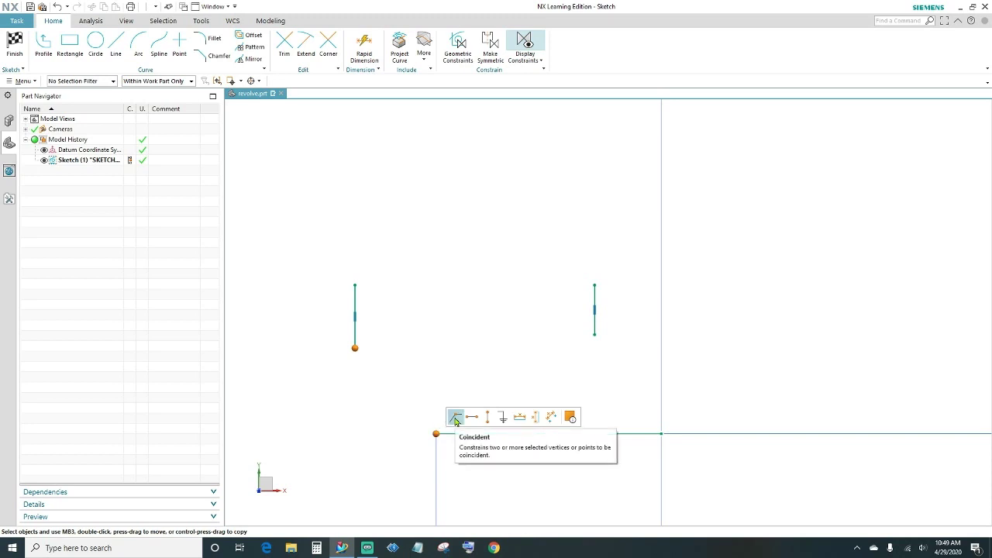
pyautogui.click(454, 419)
pyautogui.click(595, 334)
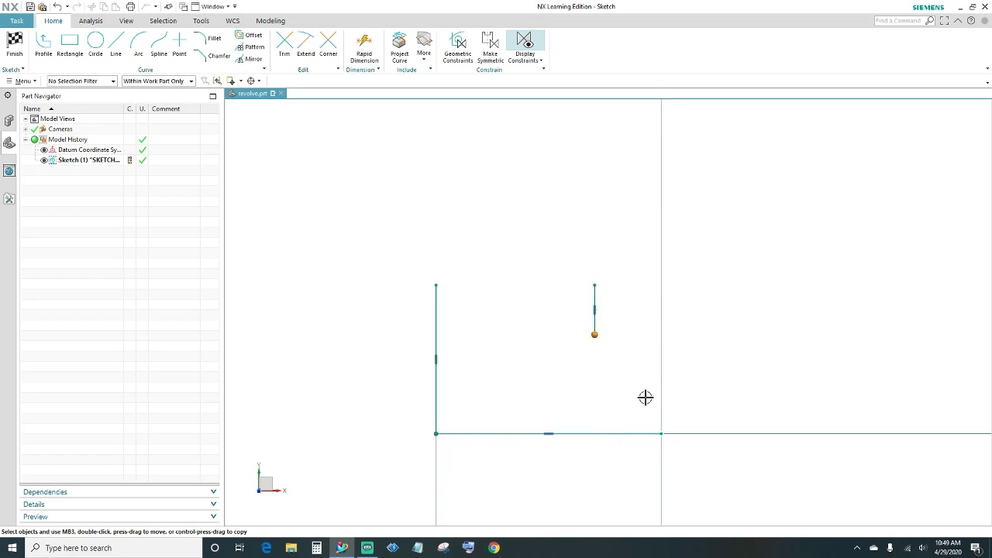
pyautogui.click(662, 434)
pyautogui.click(682, 417)
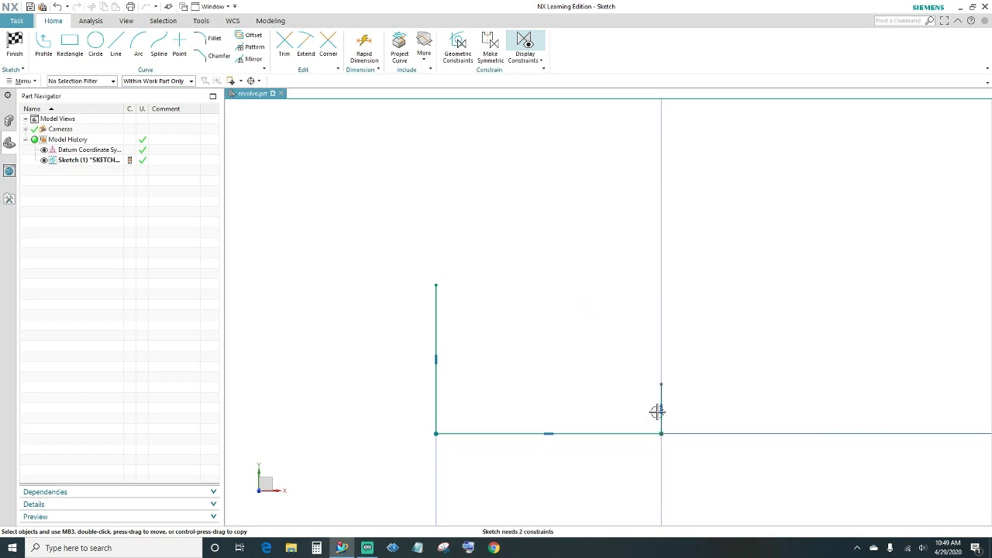
# - Dimension the left vertical line's length and set it to 10 mm
pyautogui.click(363, 48)
pyautogui.click(431, 315)
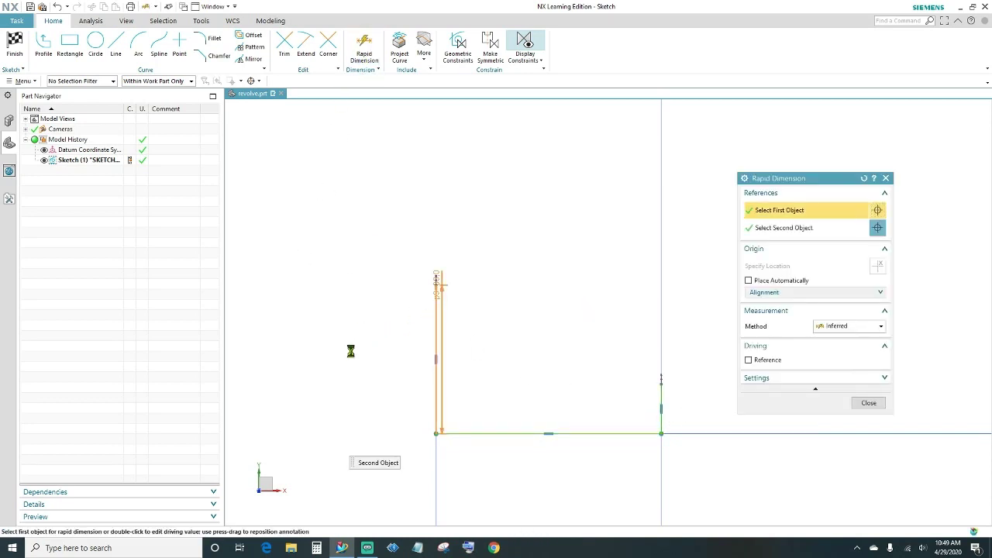
pyautogui.click(352, 376)
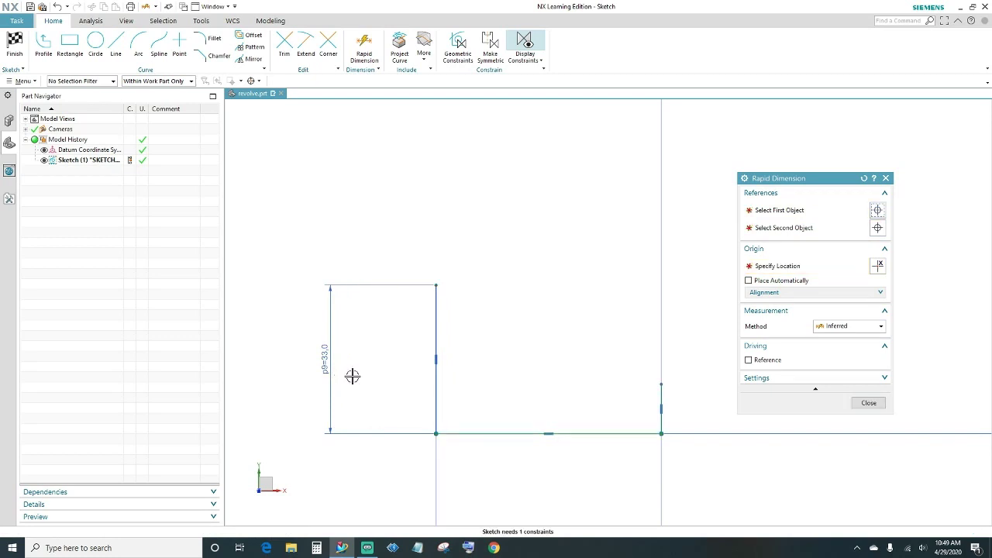
pyautogui.write('10')
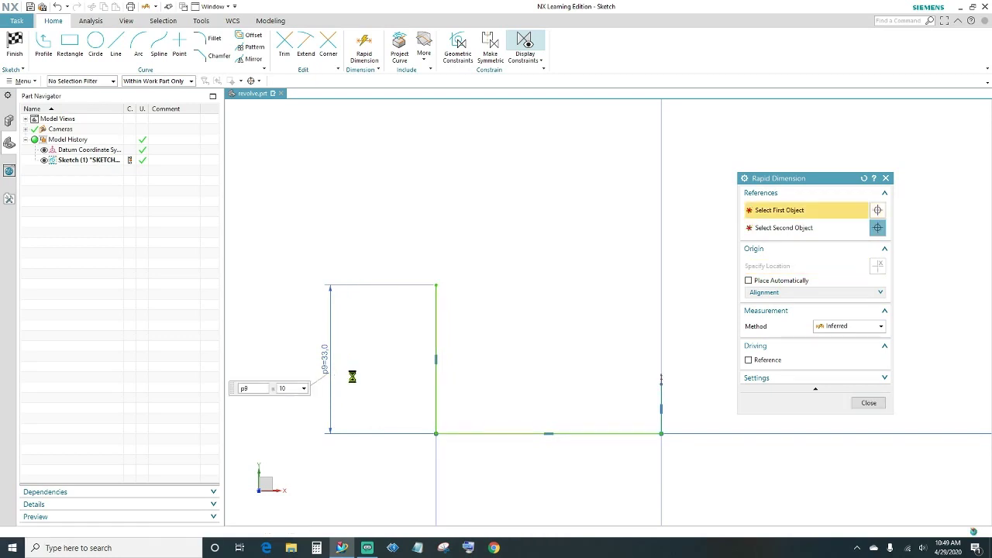
pyautogui.press('Return')
pyautogui.click(882, 403)
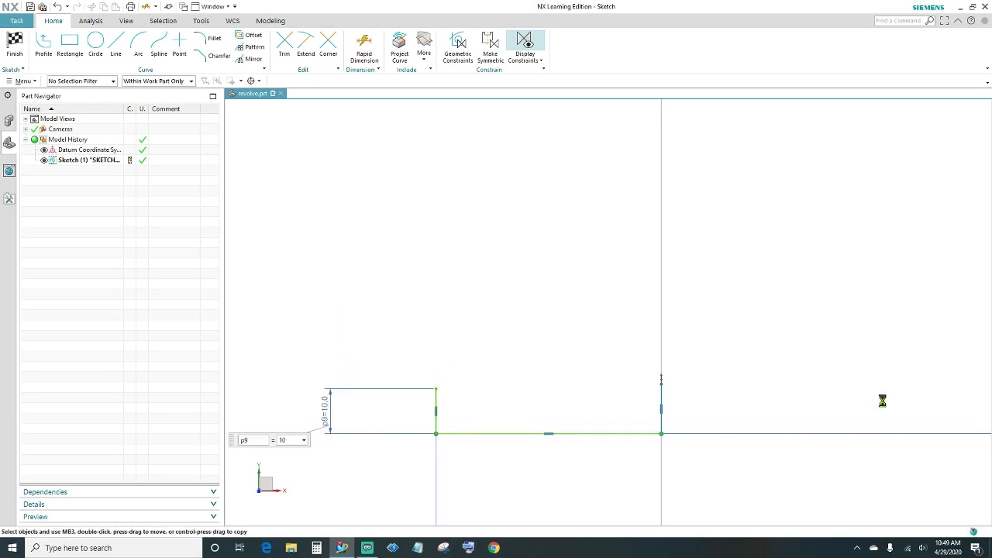
# - Apply an equal length constraint between the left and right vertical lines
pyautogui.click(437, 397)
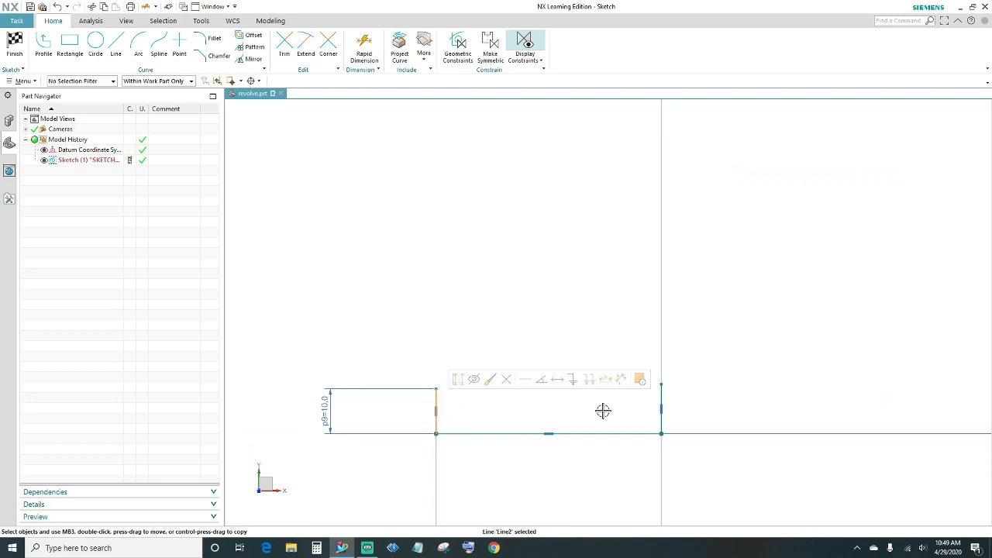
pyautogui.click(658, 396)
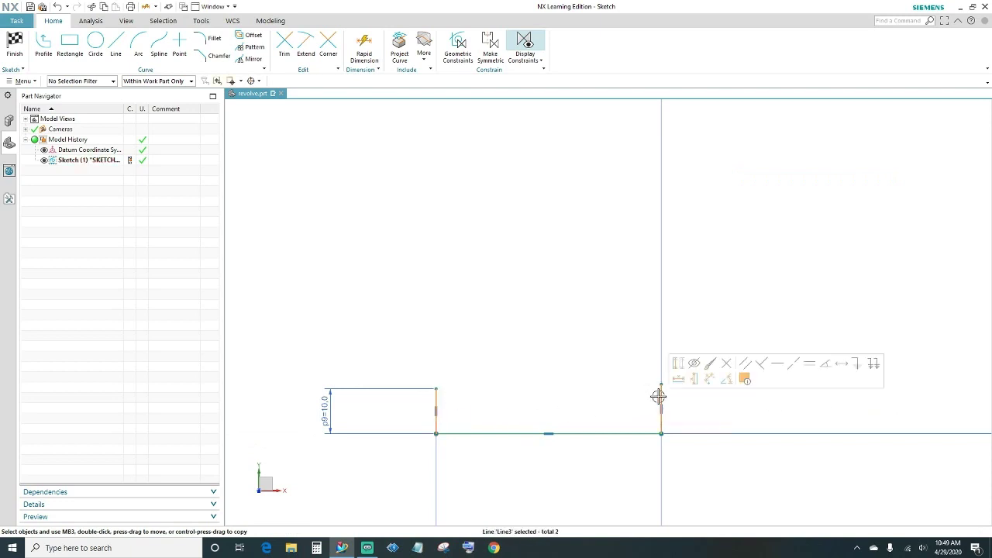
pyautogui.click(811, 366)
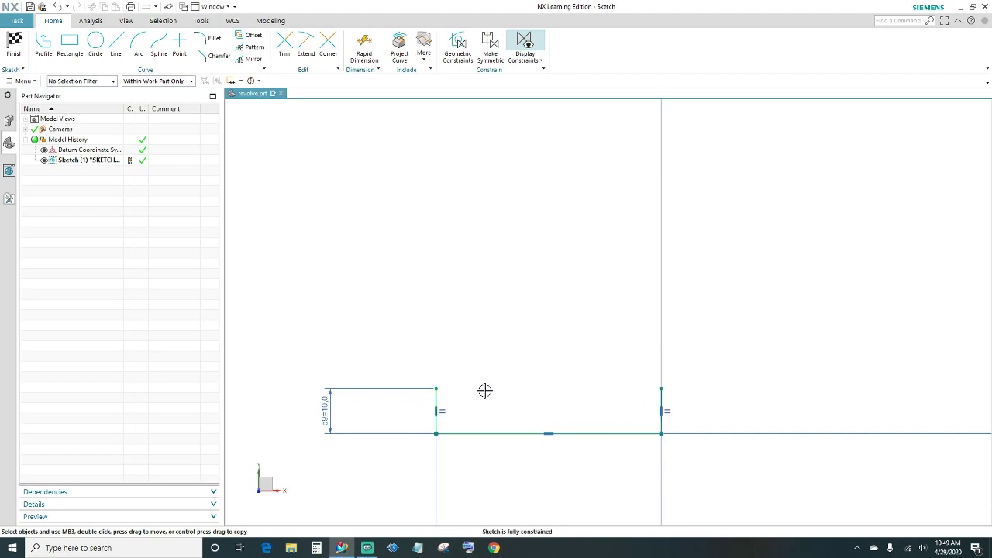
# - Draw two short horizontal lines above the vertical sides, the left one about 11 mm long and the right one 10 mm long
pyautogui.click(116, 45)
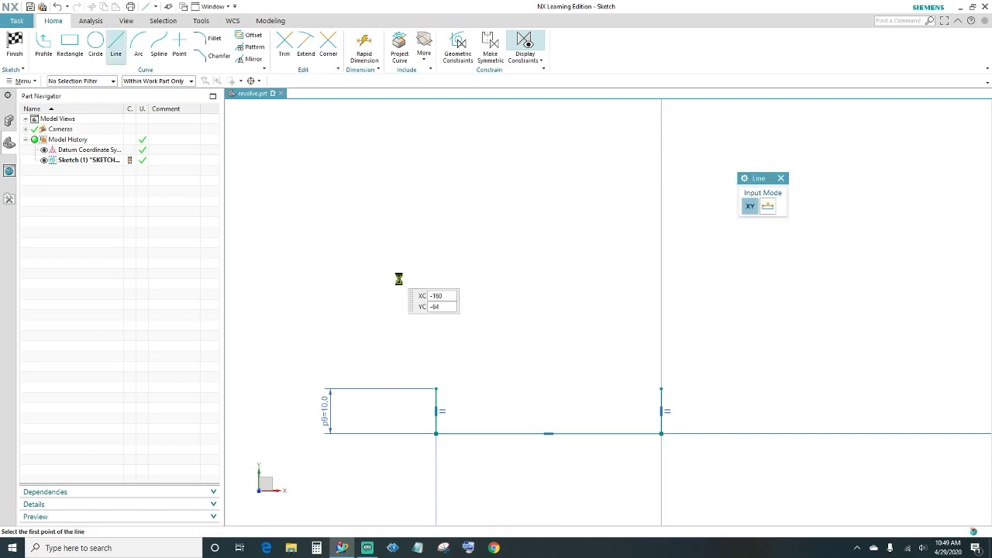
pyautogui.click(438, 356)
pyautogui.click(486, 356)
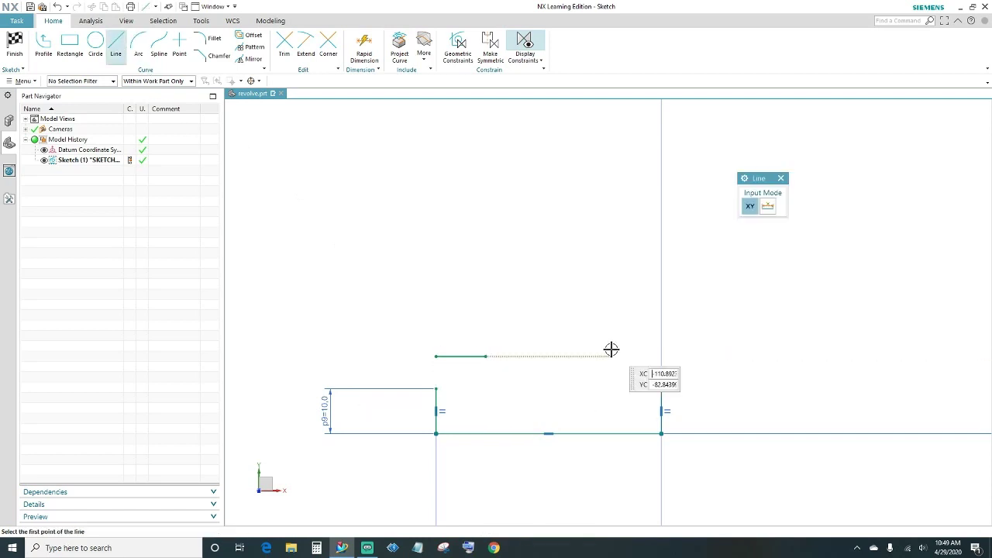
pyautogui.write('10')
pyautogui.press('Return')
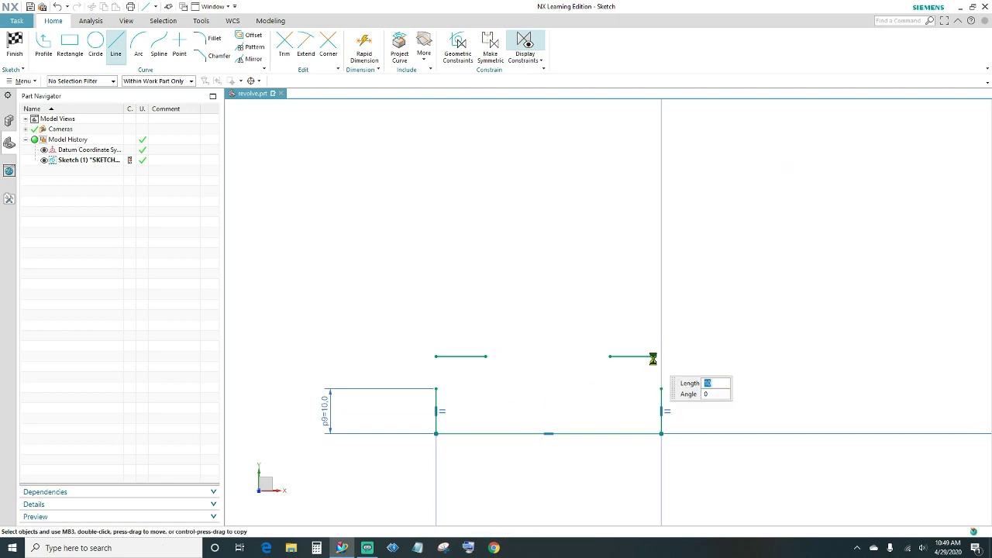
pyautogui.press('Escape')
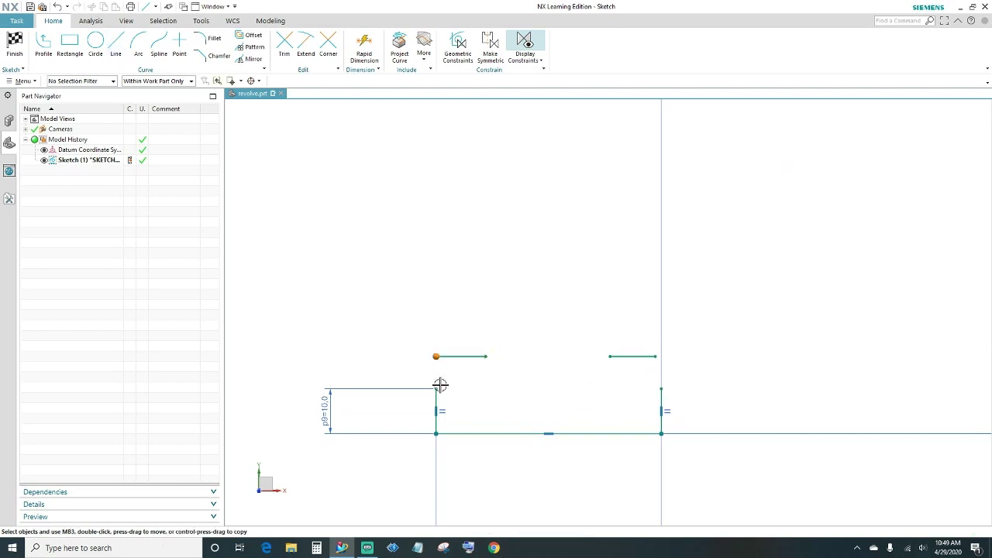
# - Make the outer endpoints of the two short horizontal lines coincident with the upper ends of the vertical sides
pyautogui.click(437, 388)
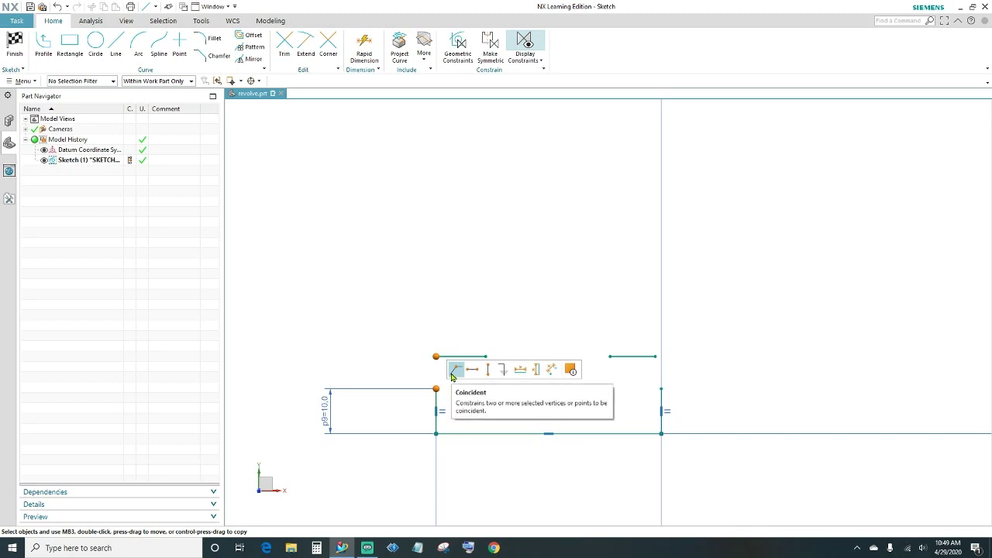
pyautogui.click(655, 357)
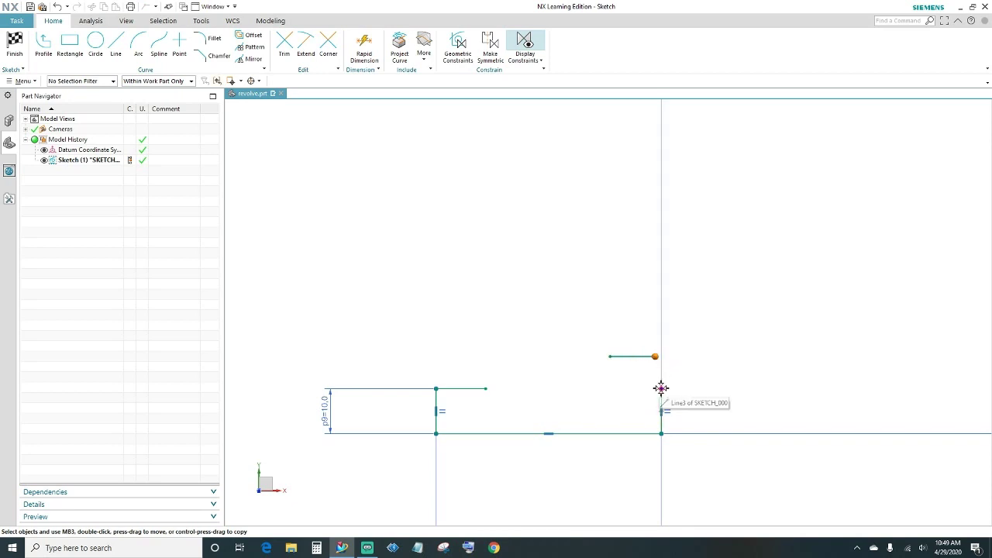
pyautogui.click(661, 388)
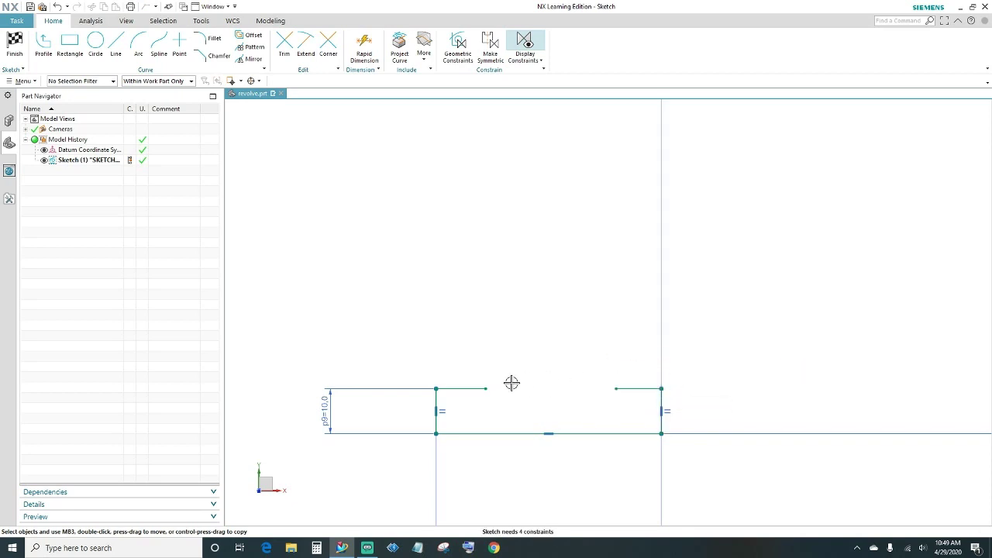
# - Apply a horizontal constraint to each of the two short upper lines
pyautogui.click(472, 388)
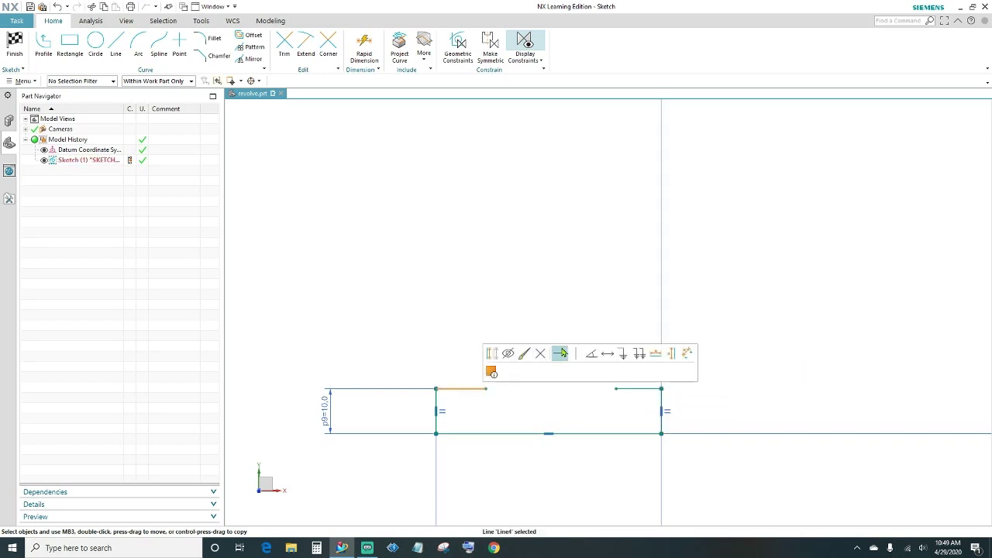
pyautogui.click(560, 353)
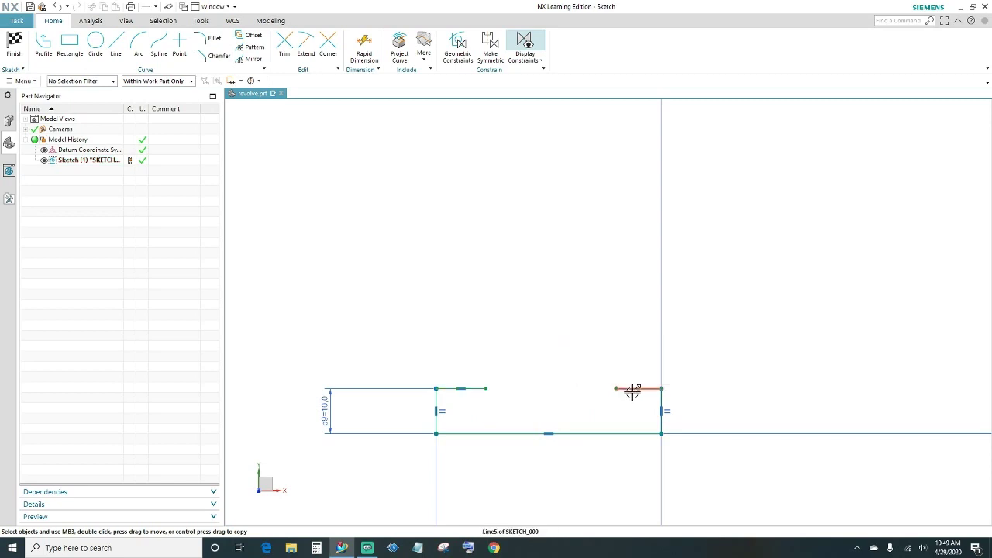
pyautogui.click(632, 388)
pyautogui.click(718, 357)
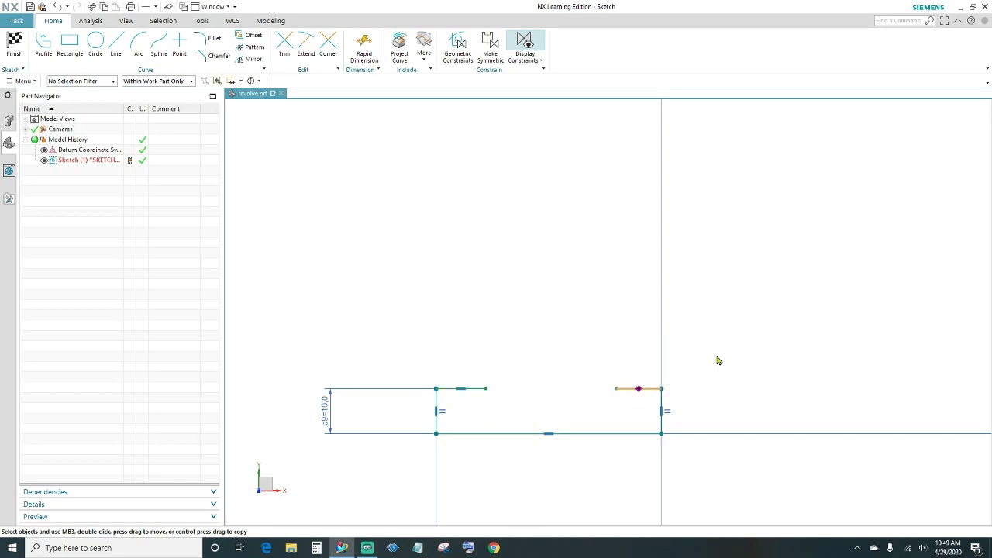
# - Dimension the upper left horizontal line's length and set it to 20 mm
pyautogui.click(363, 52)
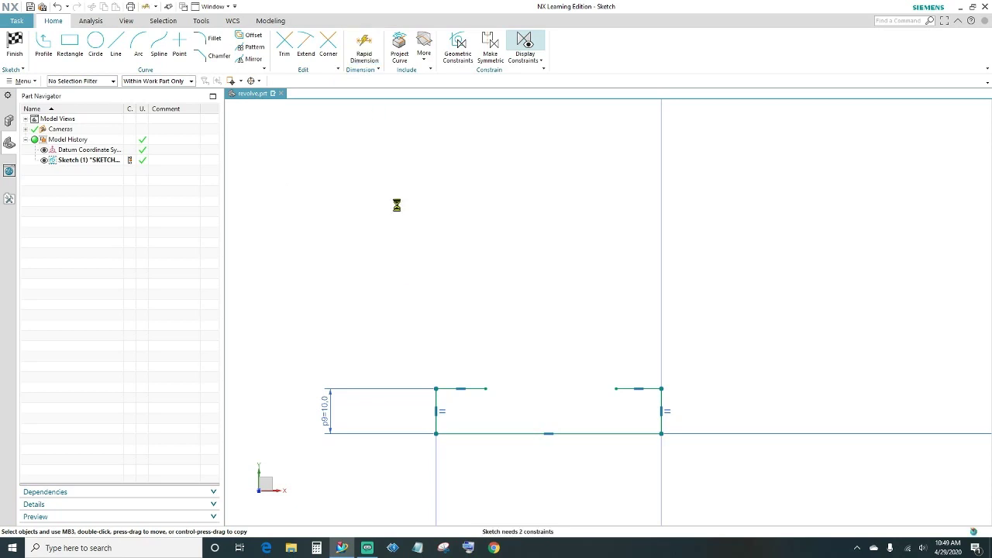
pyautogui.click(474, 388)
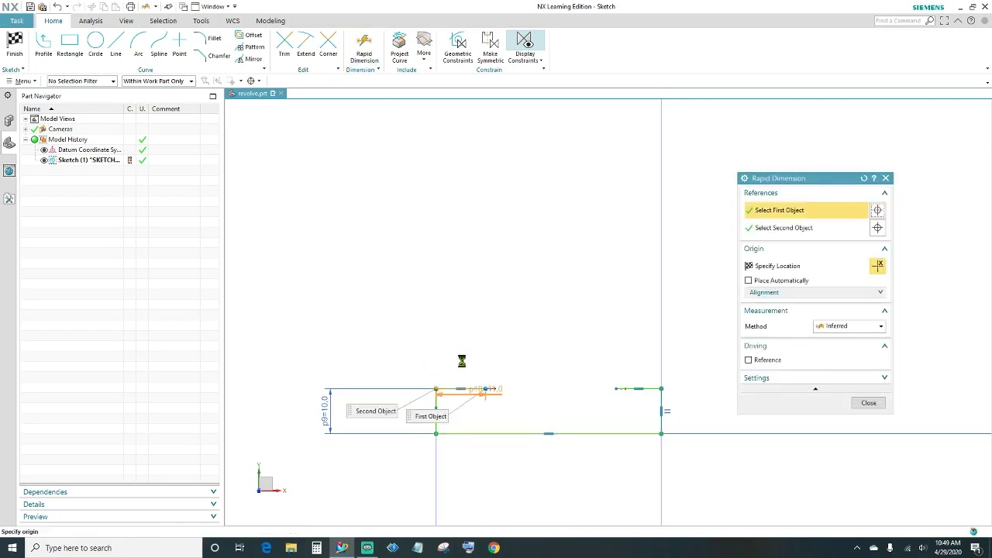
pyautogui.click(462, 361)
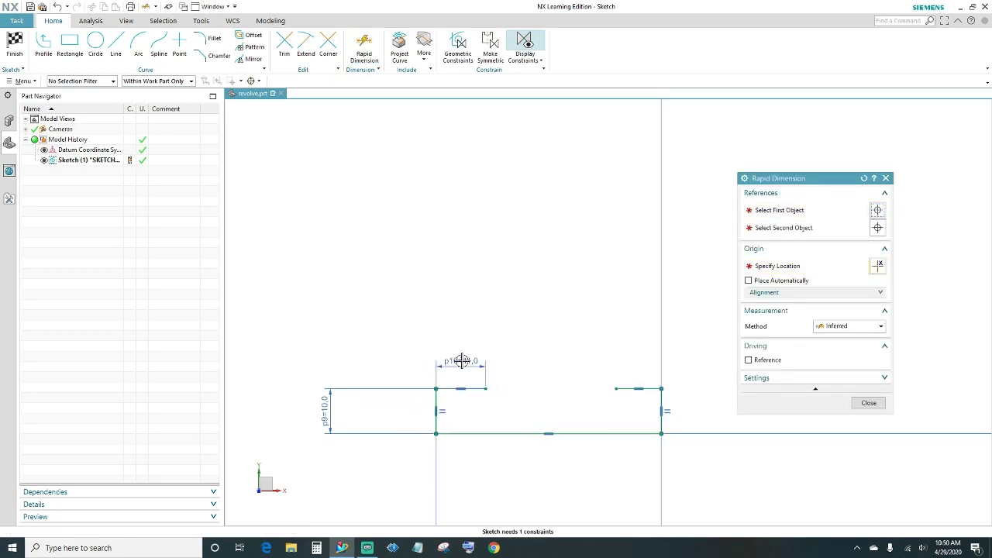
pyautogui.write('20')
pyautogui.press('Return')
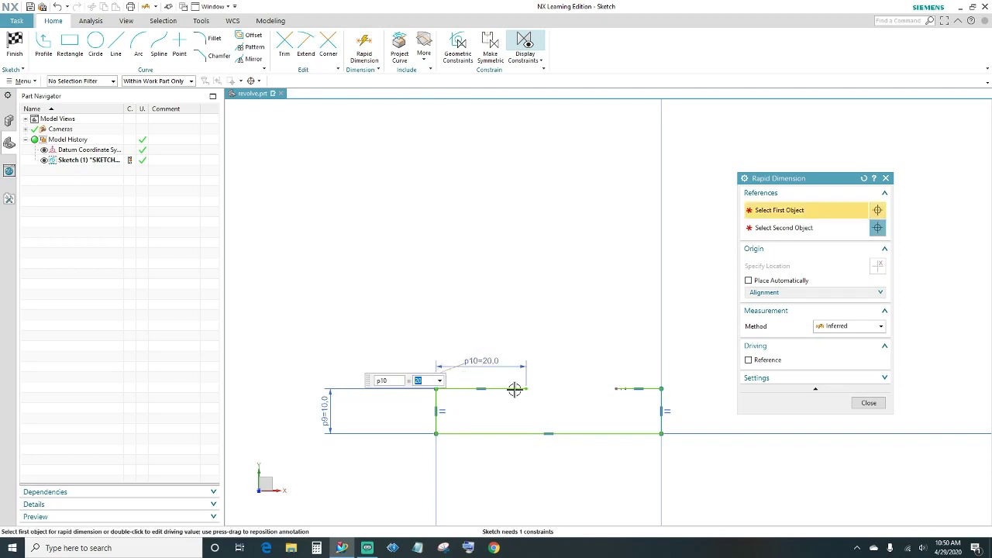
pyautogui.click(865, 403)
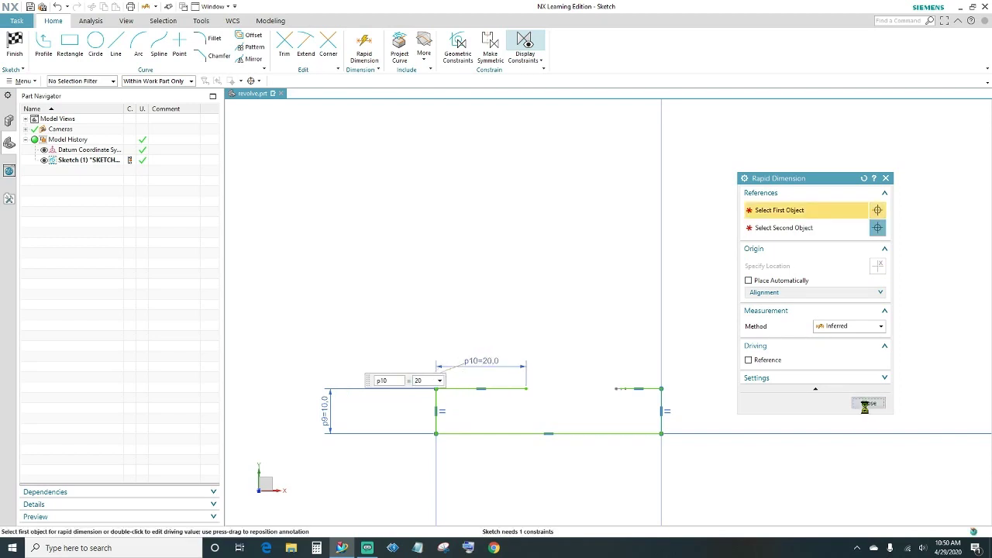
# - Apply an equal length constraint between the two upper horizontal lines
pyautogui.click(509, 391)
pyautogui.click(654, 389)
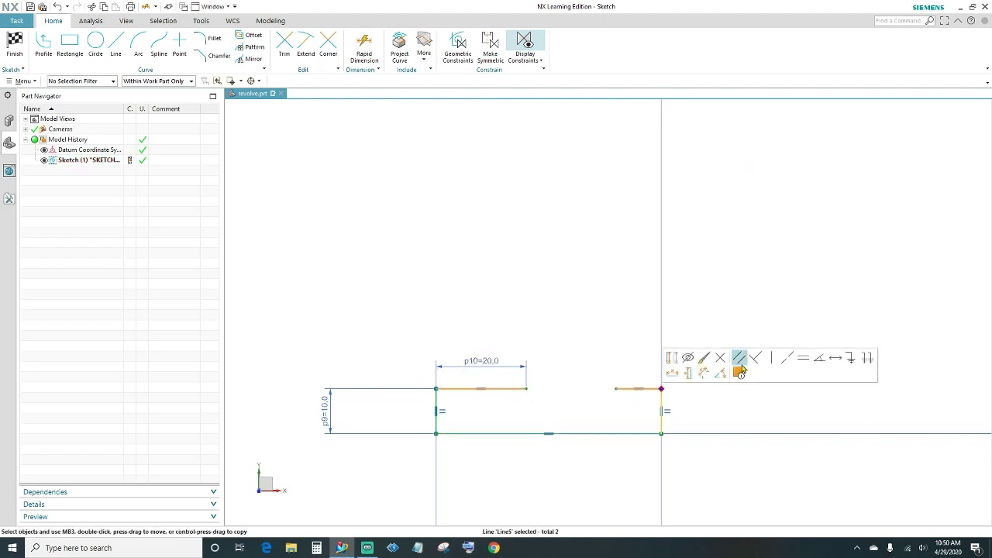
pyautogui.click(802, 357)
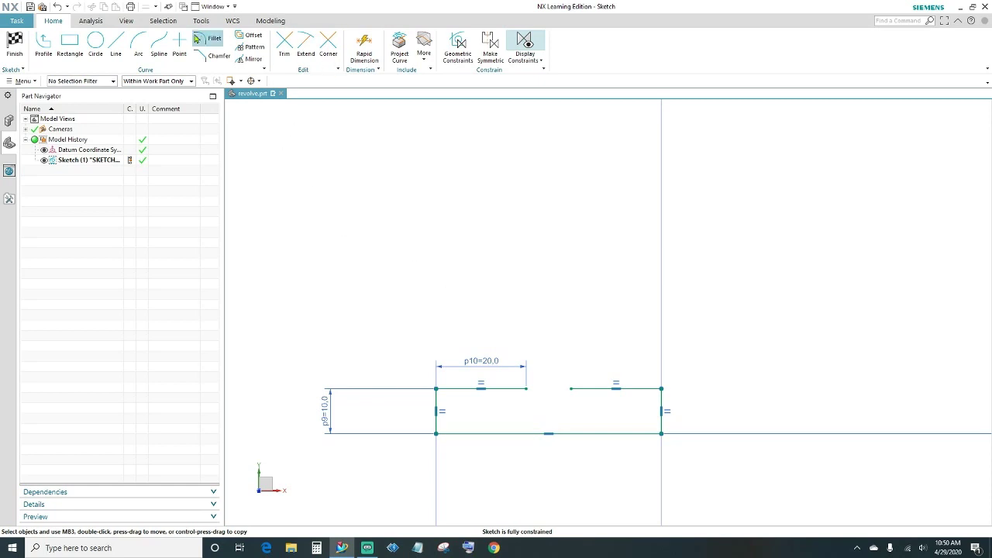
# - Draw two separate upright lines above the gap between the upper horizontal lines, the left one slightly longer than the right
pyautogui.click(115, 44)
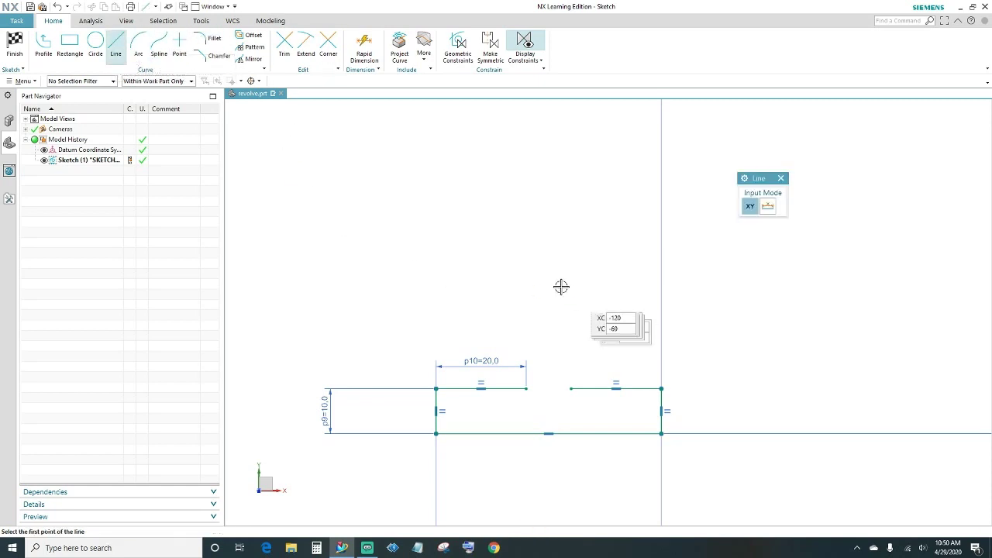
pyautogui.click(521, 218)
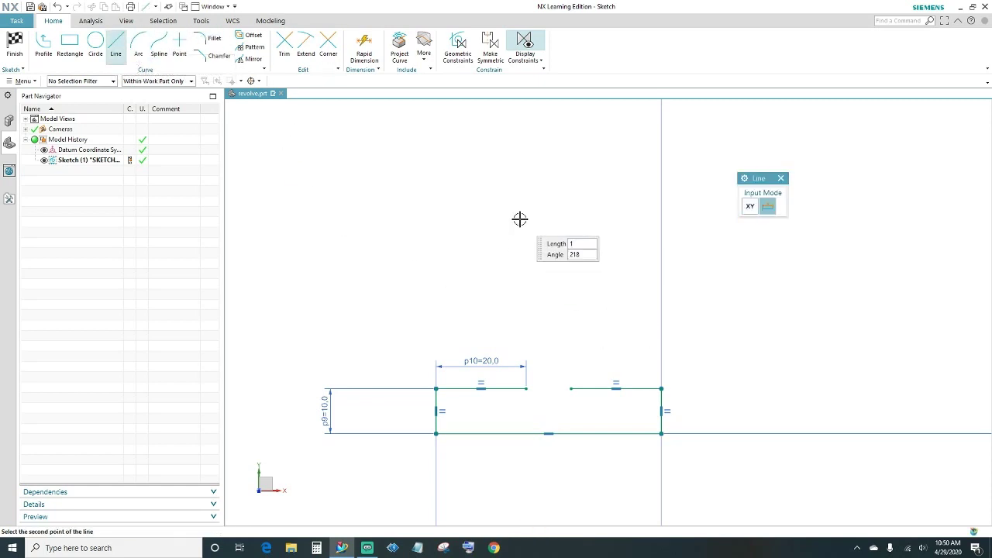
pyautogui.click(521, 329)
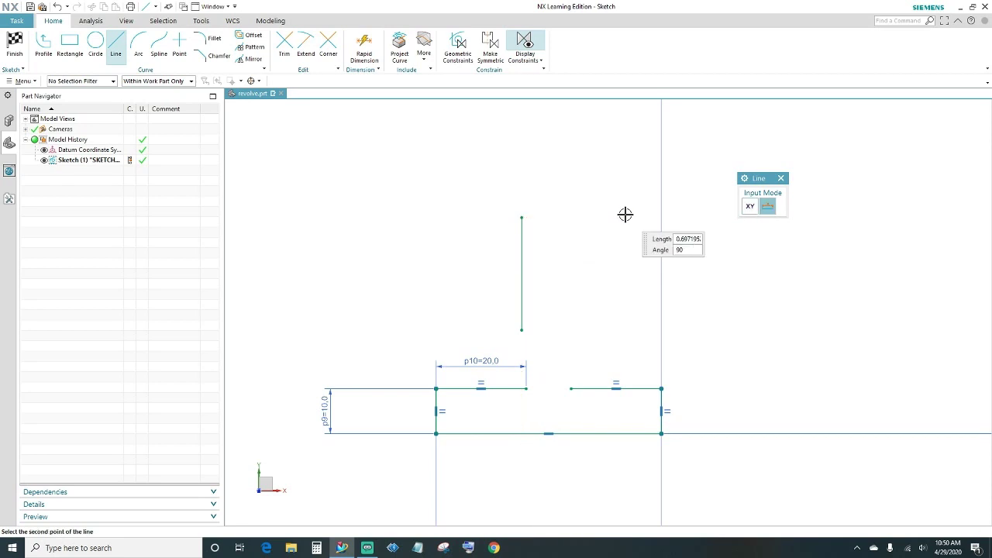
pyautogui.click(625, 317)
pyautogui.press('Escape')
# - Apply a vertical constraint to each of the two upright lines above the base
pyautogui.click(526, 268)
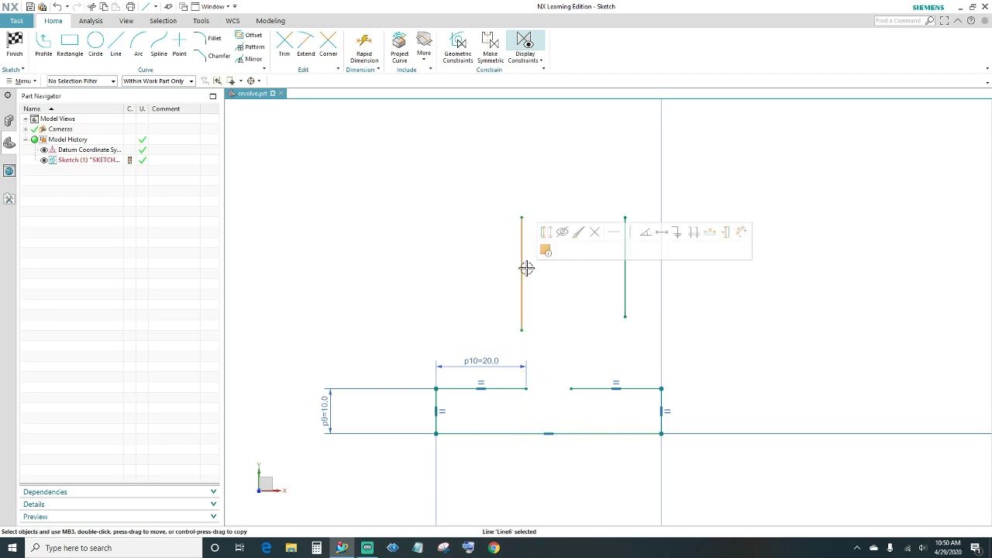
pyautogui.click(629, 231)
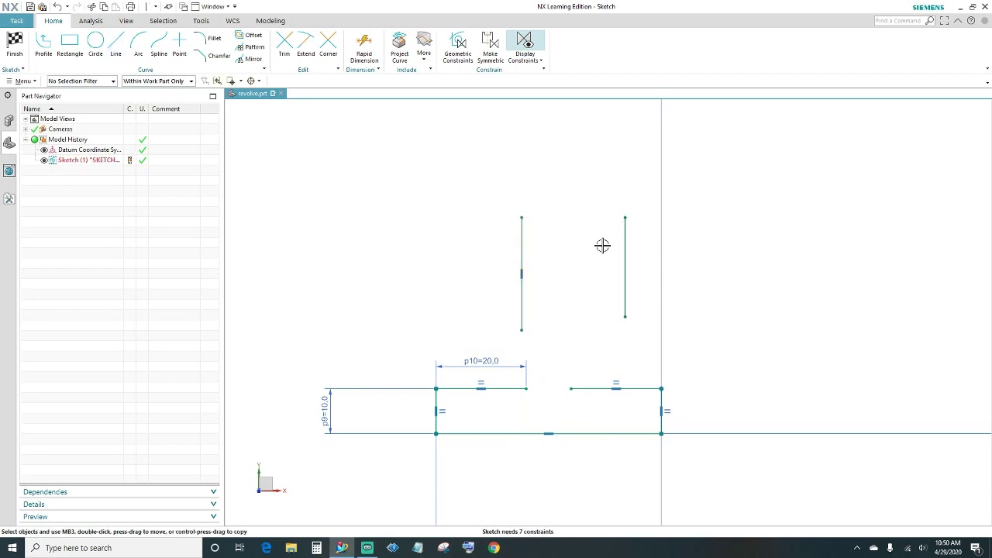
pyautogui.click(624, 246)
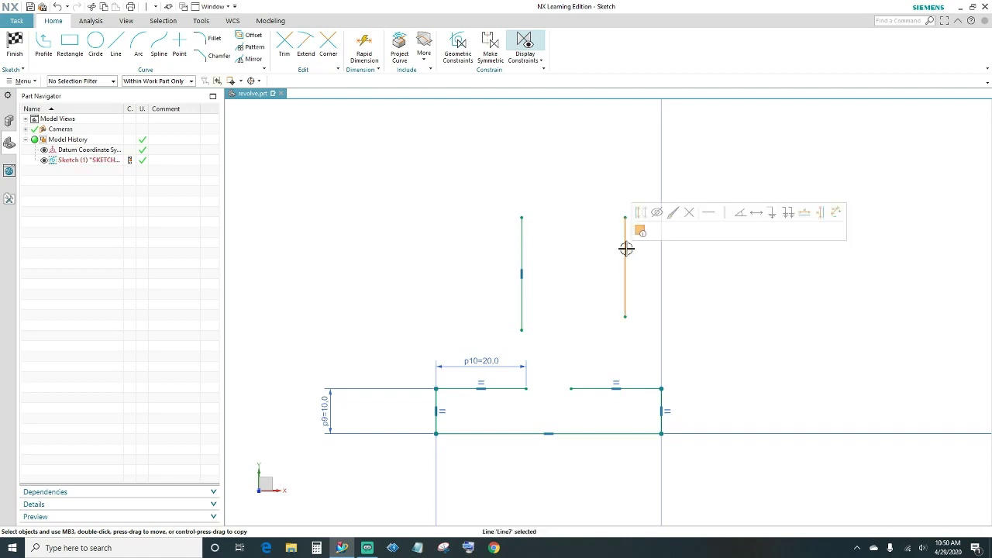
pyautogui.click(725, 215)
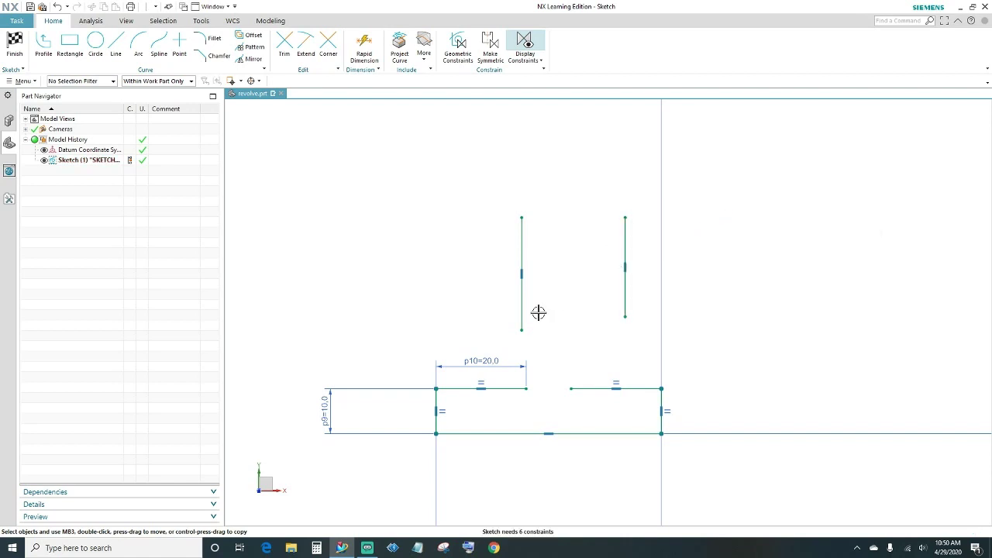
# - Make each upright line's lower endpoint coincident with the inner end of the horizontal line on its side of the gap
pyautogui.click(521, 330)
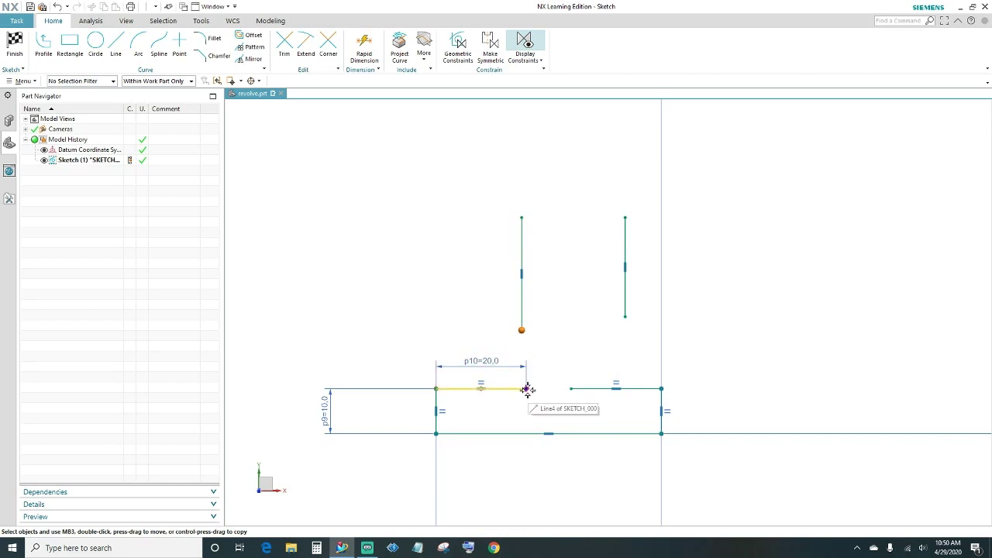
pyautogui.click(527, 389)
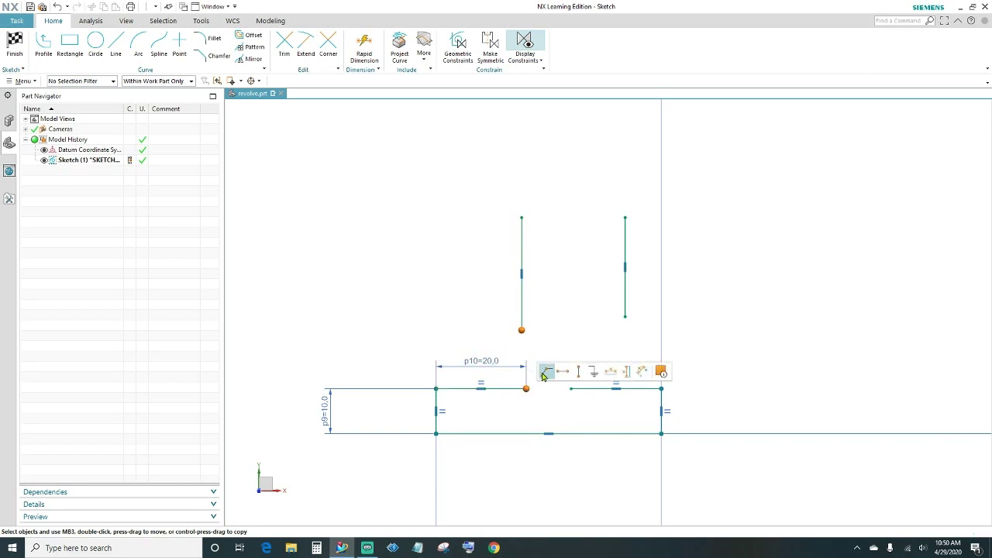
pyautogui.click(546, 373)
pyautogui.click(624, 320)
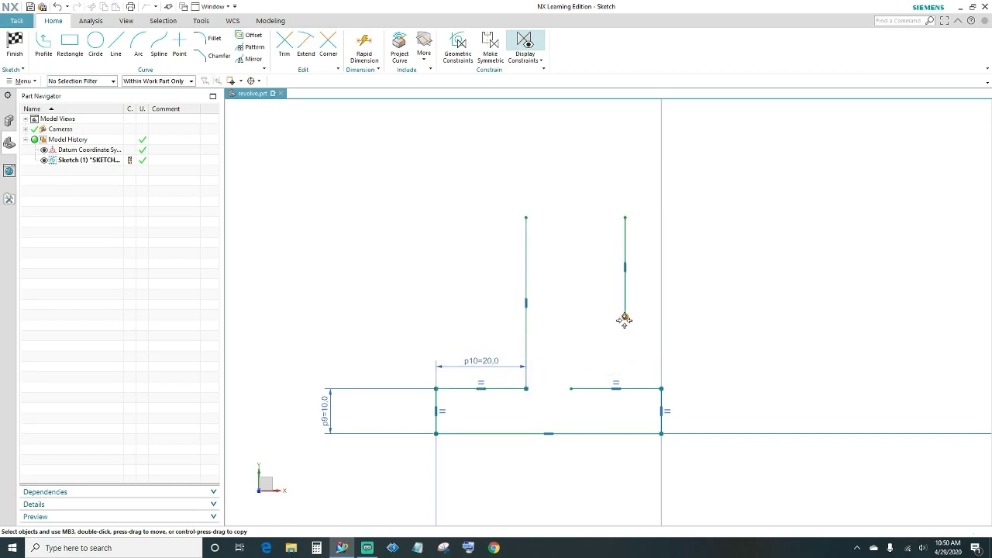
pyautogui.click(571, 387)
pyautogui.click(591, 370)
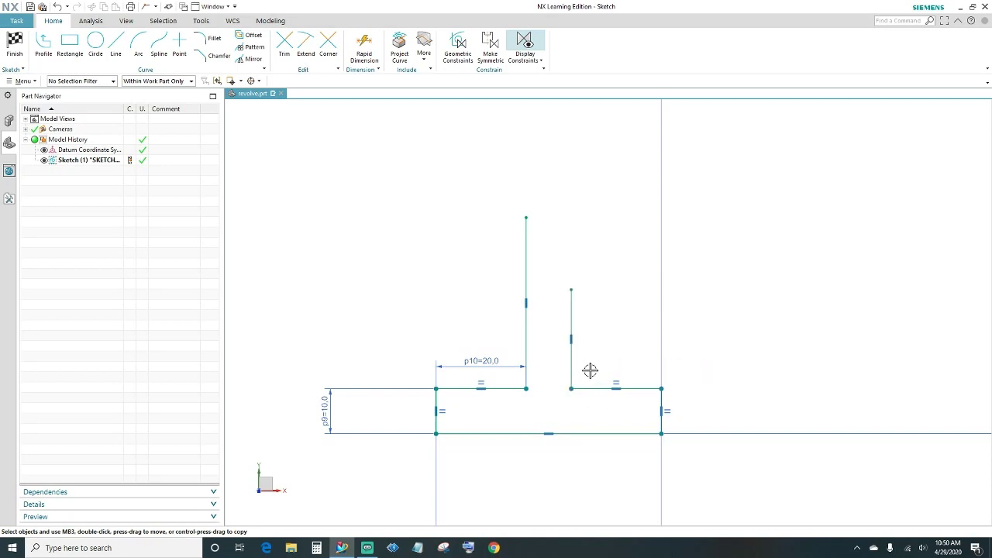
# - Dimension the left vertical line's length with Rapid Dimension and set it to 25 mm
pyautogui.click(364, 48)
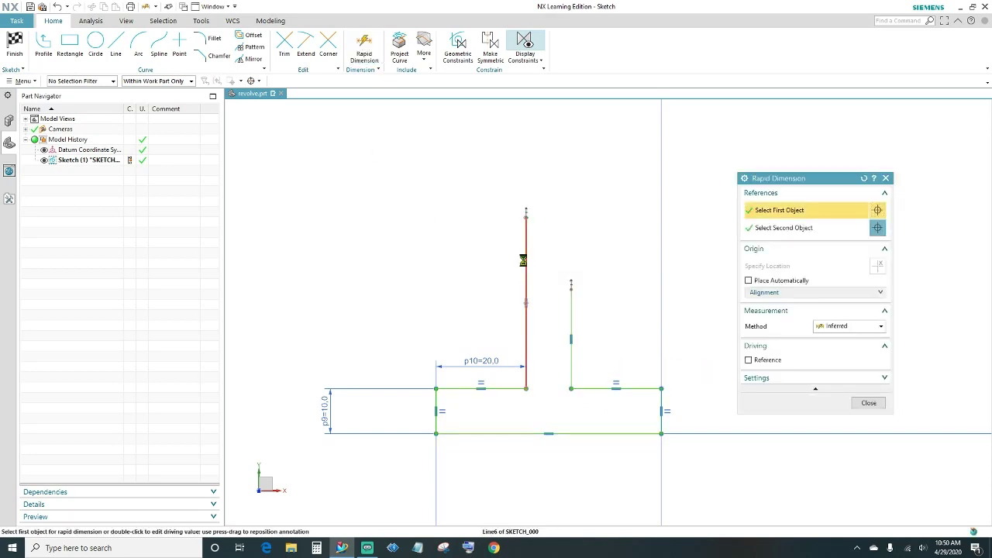
pyautogui.click(525, 268)
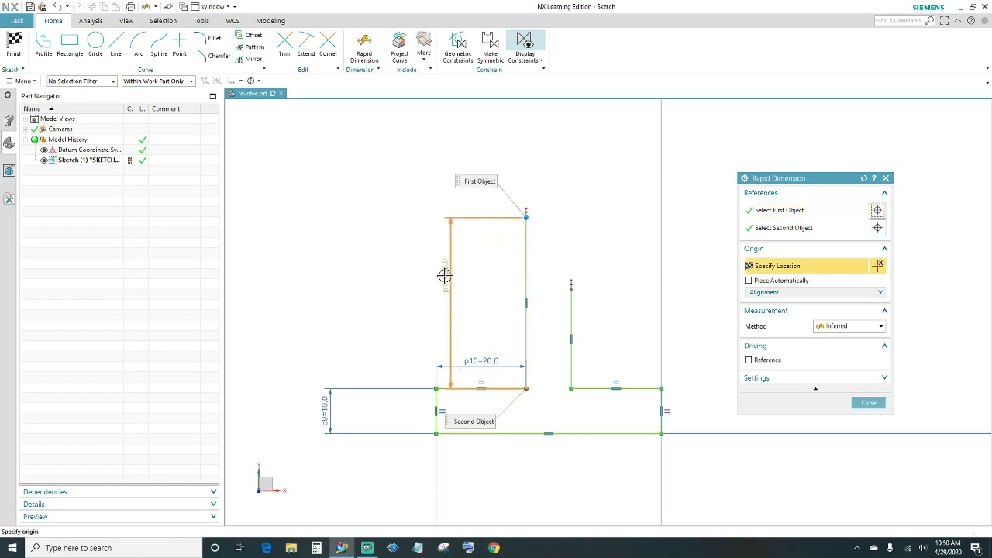
pyautogui.click(444, 276)
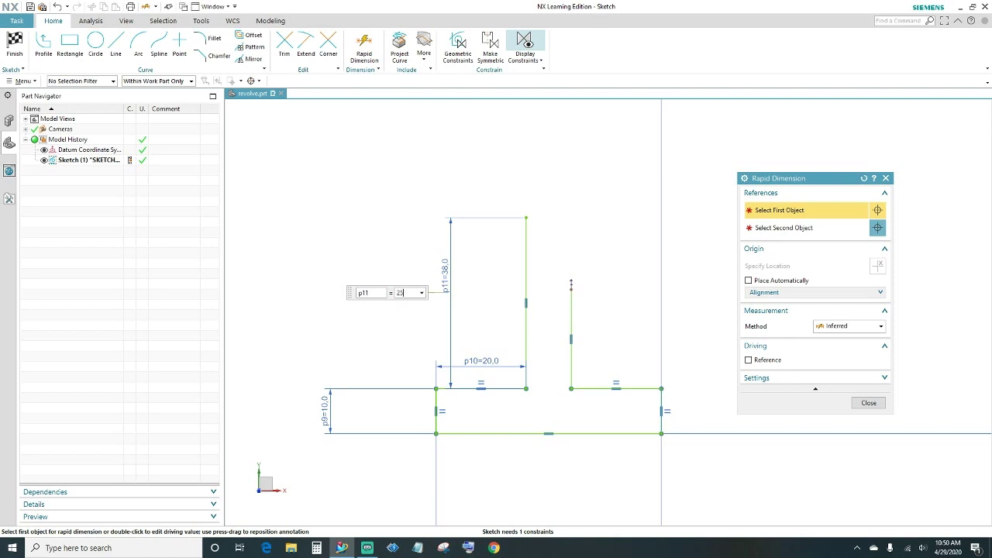
pyautogui.press('Return')
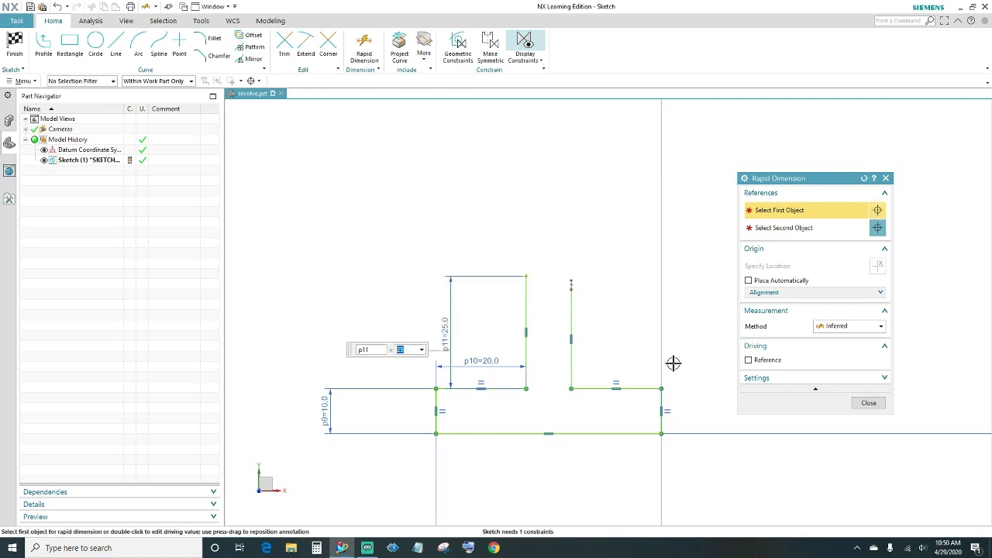
pyautogui.click(868, 402)
# - Apply an equal length constraint between the two vertical lines
pyautogui.click(526, 308)
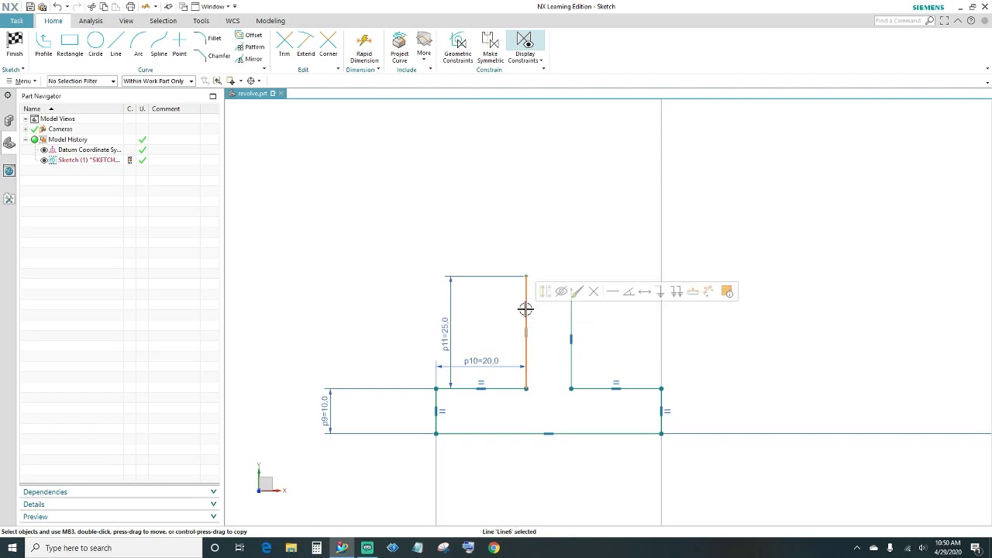
pyautogui.click(571, 317)
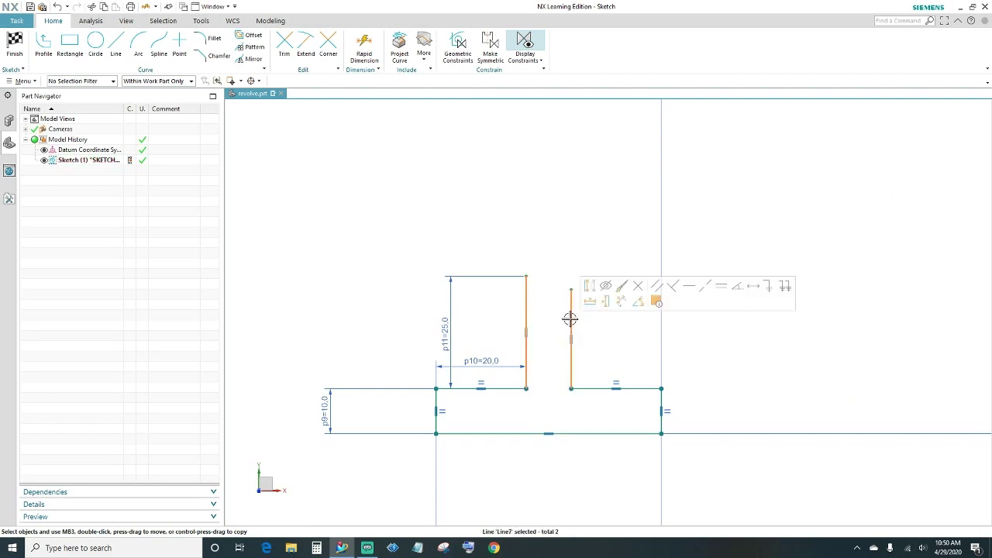
pyautogui.click(721, 289)
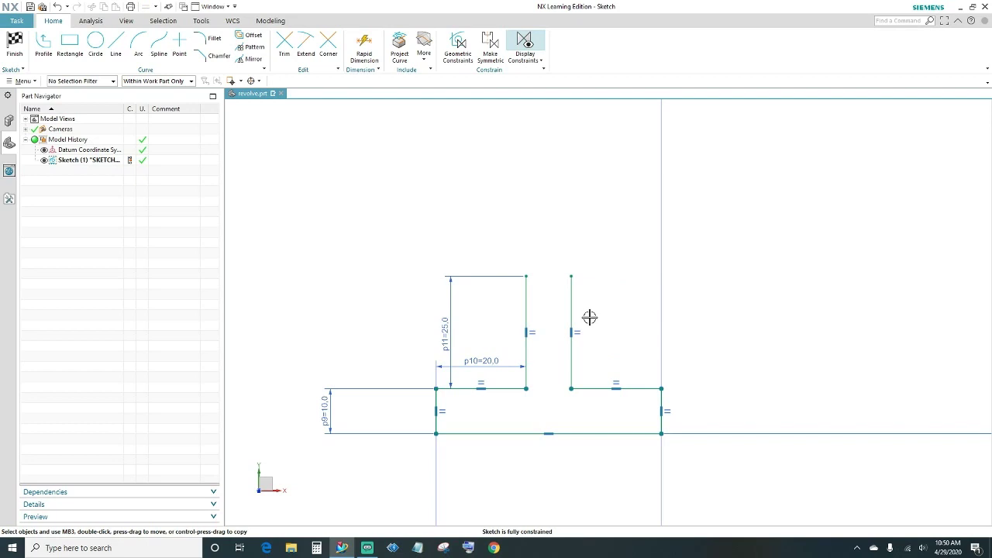
# - Draw two separate slanted lines, each about 24 mm long, spreading upward and outward above the two vertical lines
pyautogui.click(116, 45)
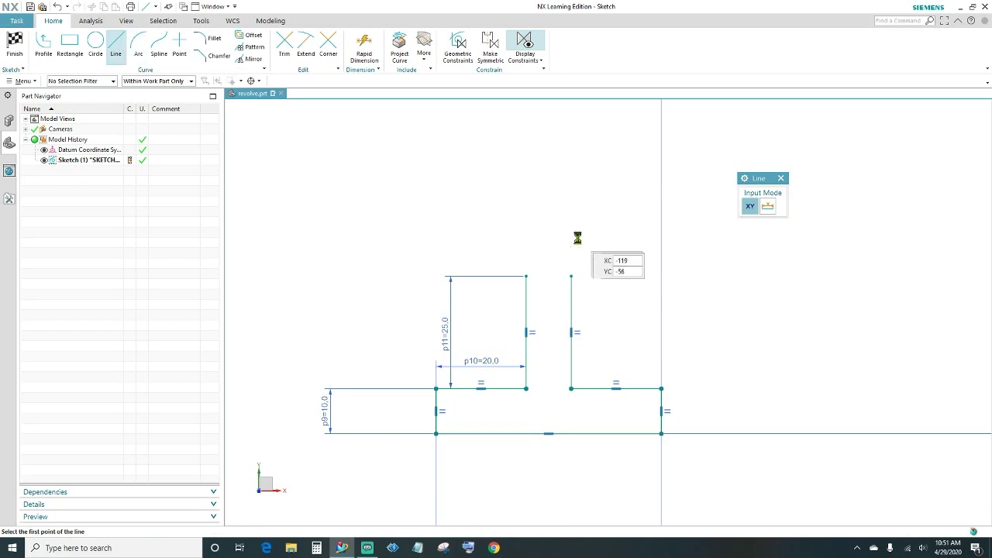
pyautogui.click(584, 263)
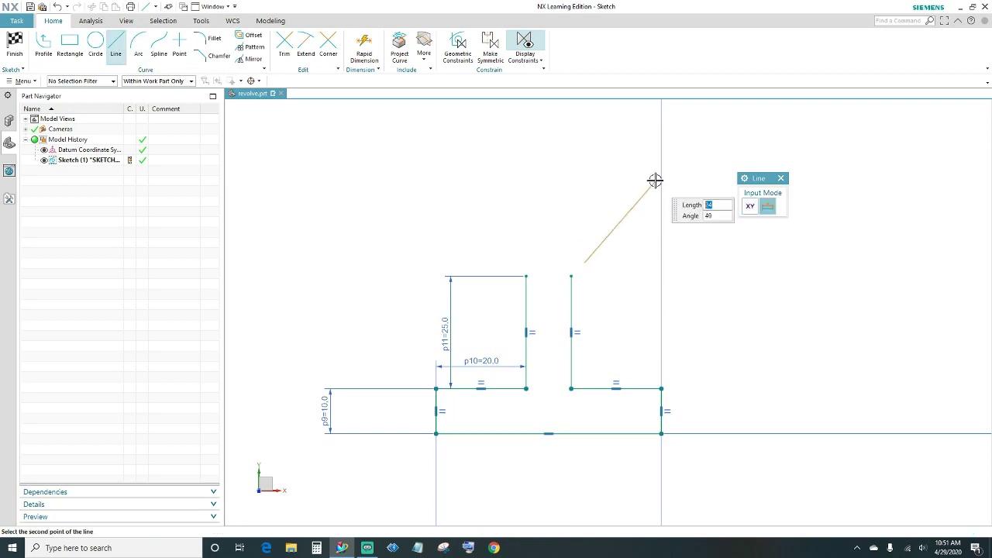
pyautogui.click(655, 181)
pyautogui.click(504, 253)
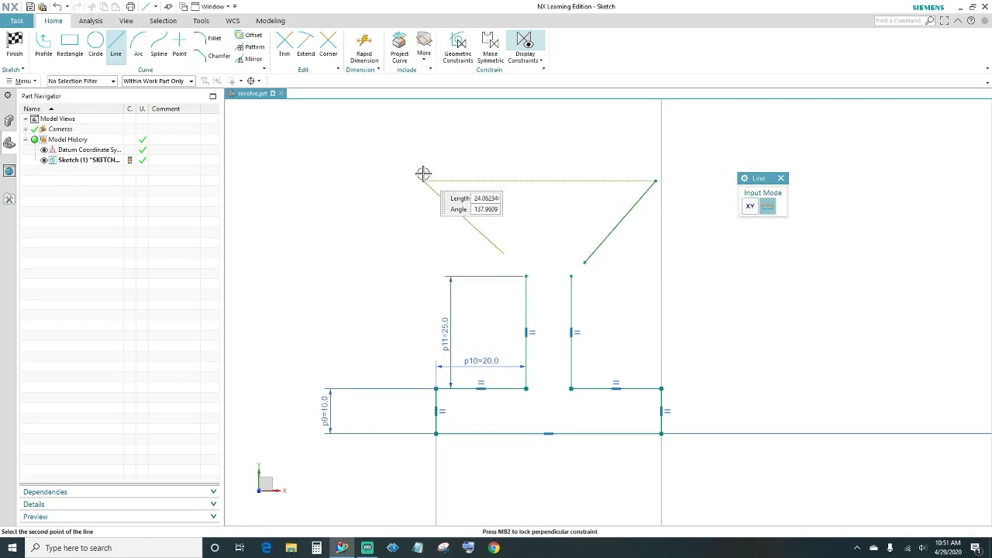
pyautogui.click(422, 182)
pyautogui.press('Escape')
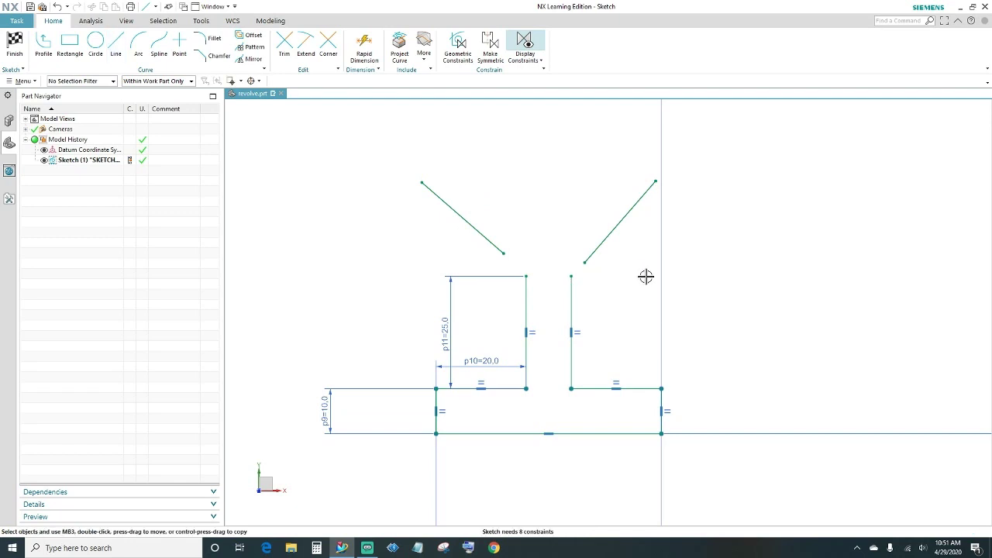
# - Make the lower endpoint of each slanted line coincident with the upper end of the nearest vertical line
pyautogui.click(571, 275)
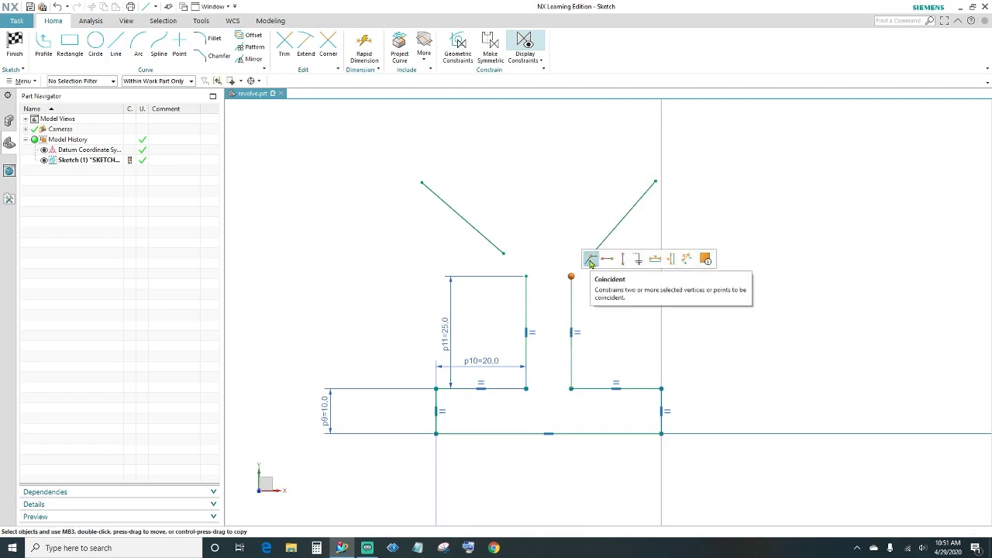
pyautogui.click(590, 262)
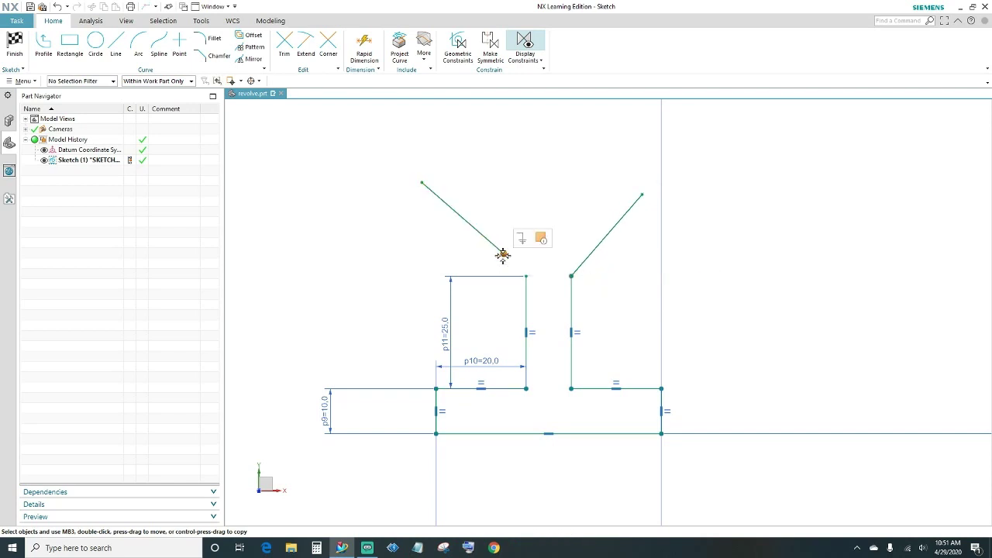
pyautogui.click(525, 276)
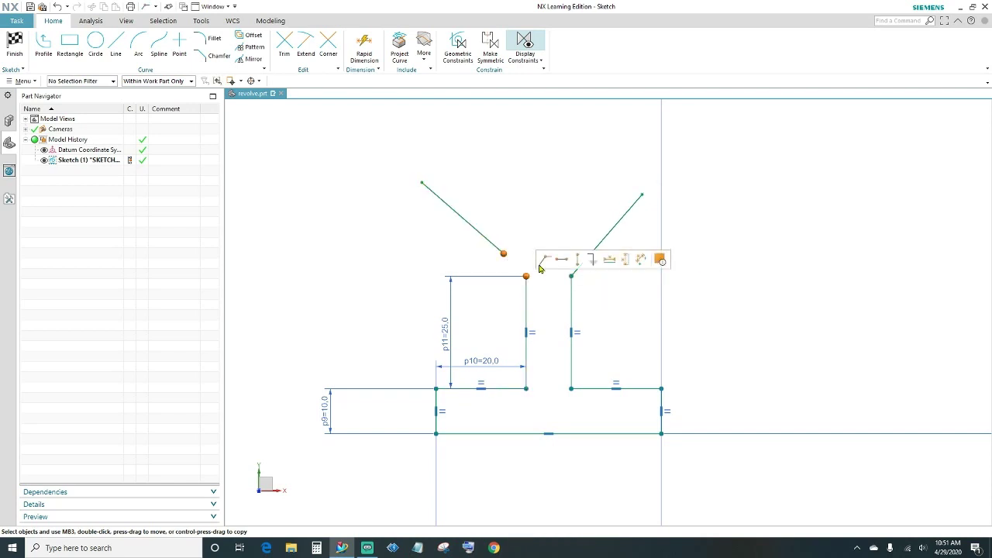
pyautogui.click(546, 265)
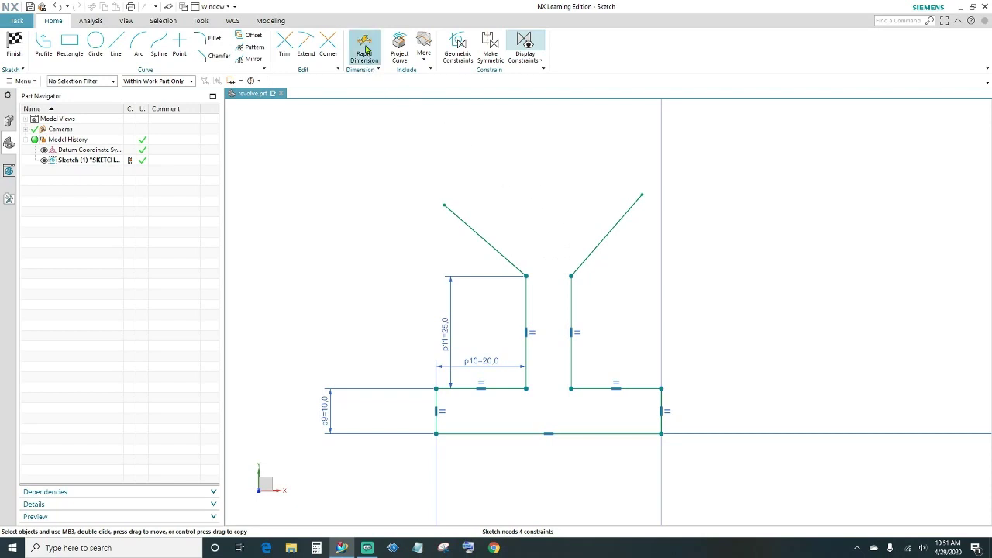
# - Add an angular dimension between the right slanted line and the right vertical line, move it outward, and set it to 150°
pyautogui.click(592, 259)
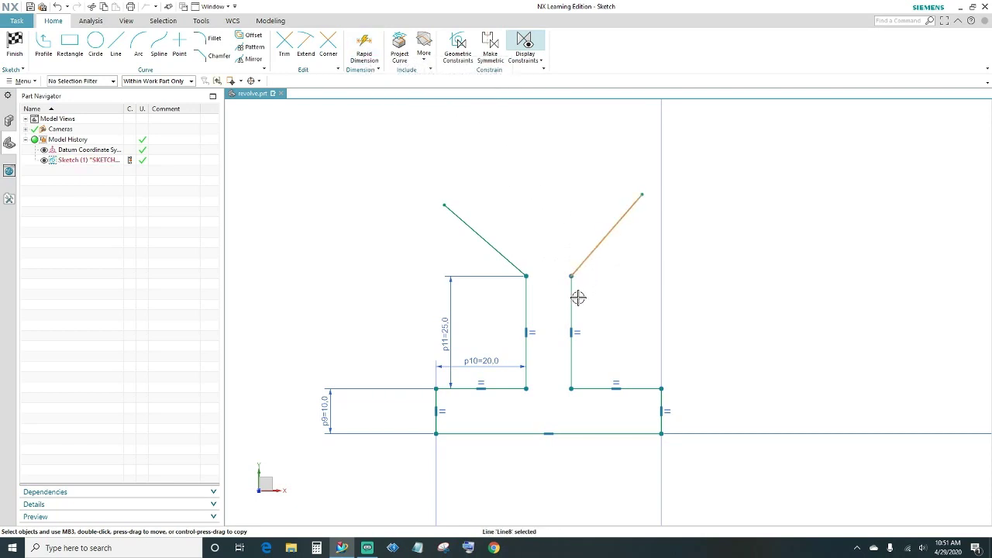
pyautogui.click(573, 300)
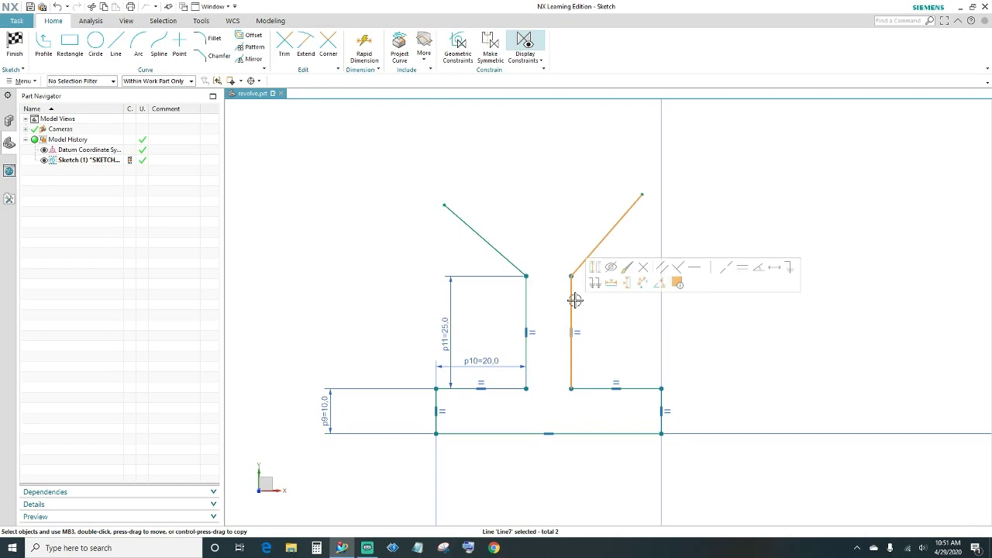
pyautogui.click(660, 284)
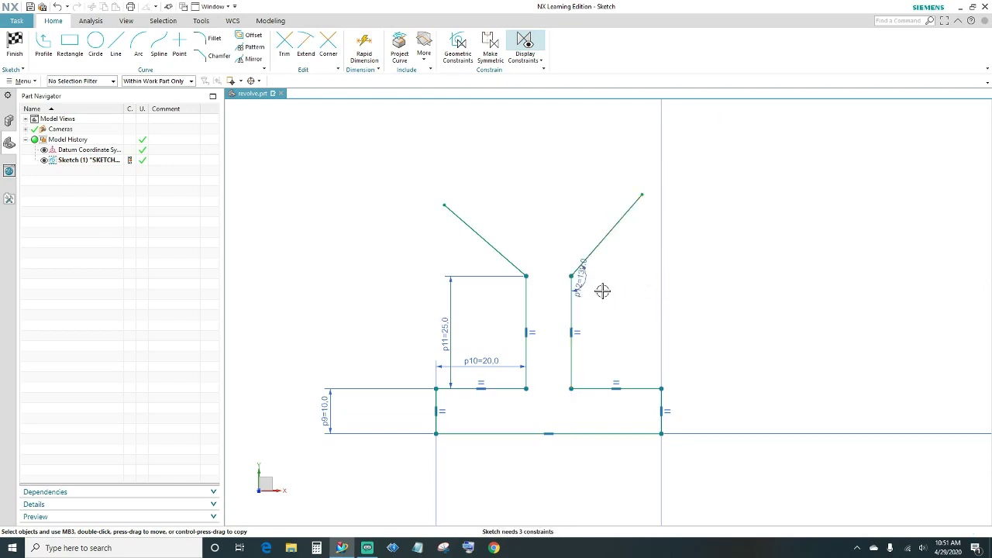
pyautogui.moveTo(582, 279); pyautogui.dragTo(591, 287)
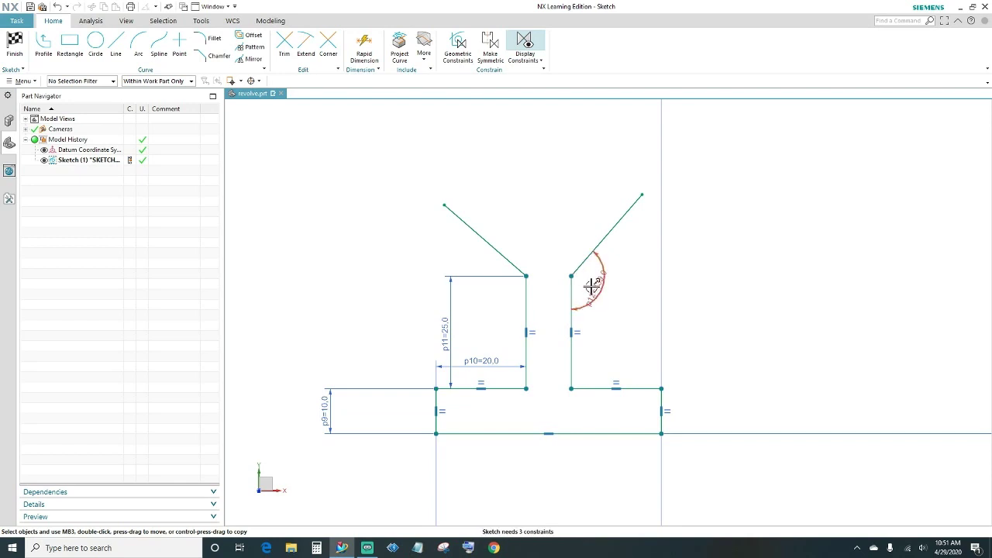
pyautogui.doubleClick(593, 284)
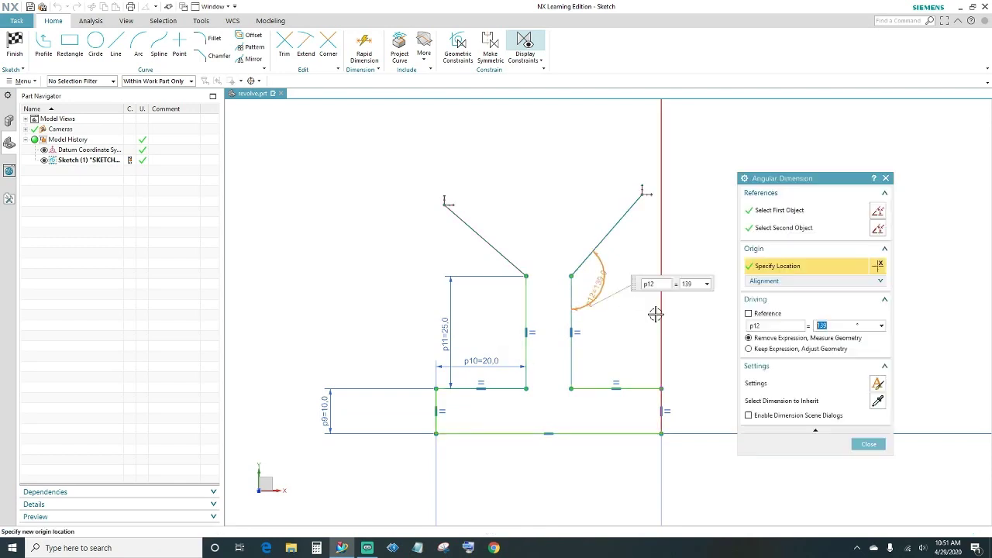
pyautogui.write('150')
pyautogui.press('Return')
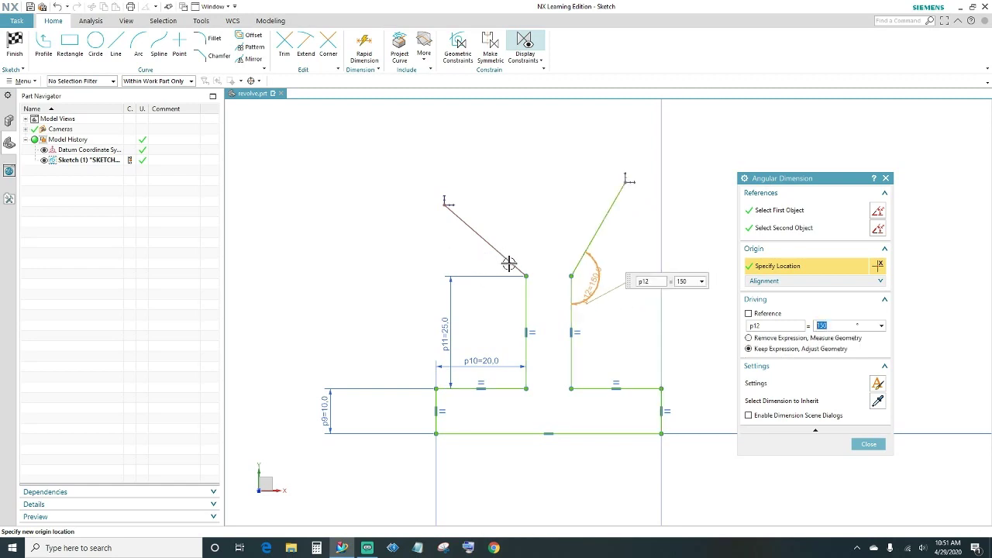
pyautogui.click(868, 443)
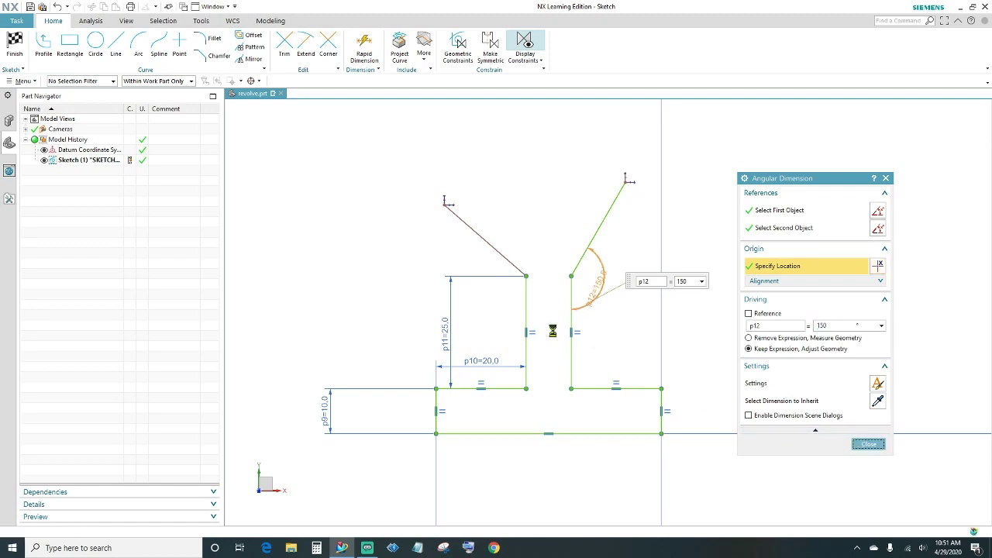
# - Add an angular dimension between the left slanted line and the left vertical line, move it outward, and set it to 150°
pyautogui.click(509, 261)
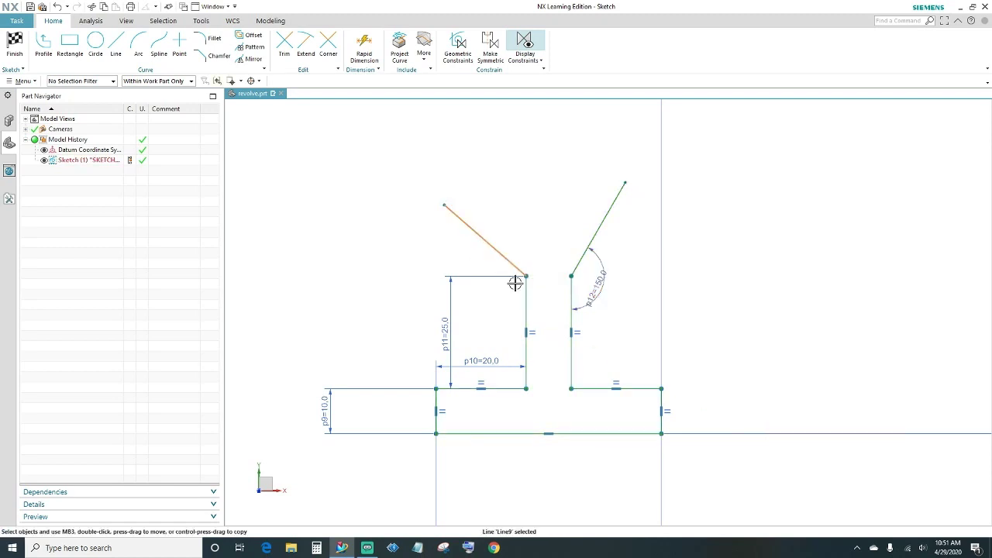
pyautogui.click(523, 297)
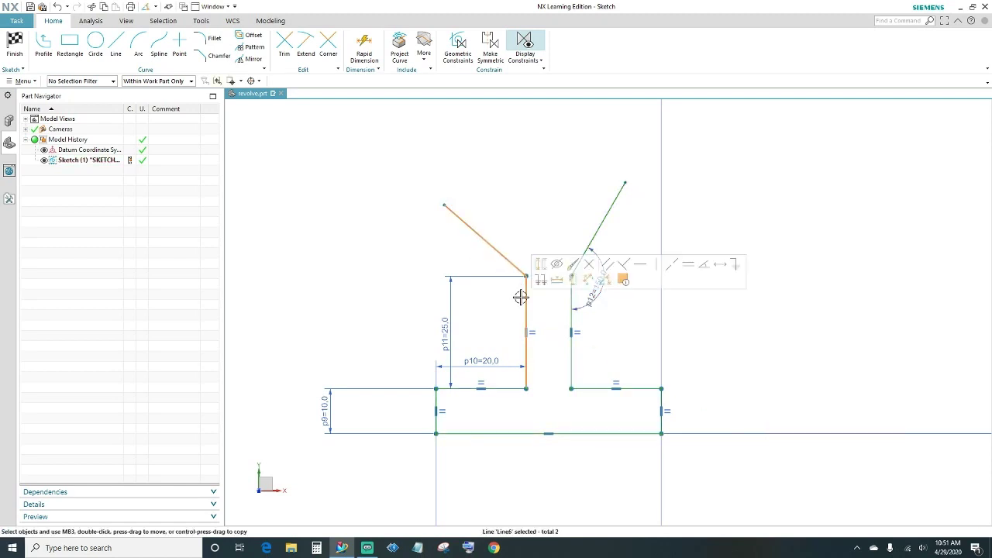
pyautogui.click(607, 283)
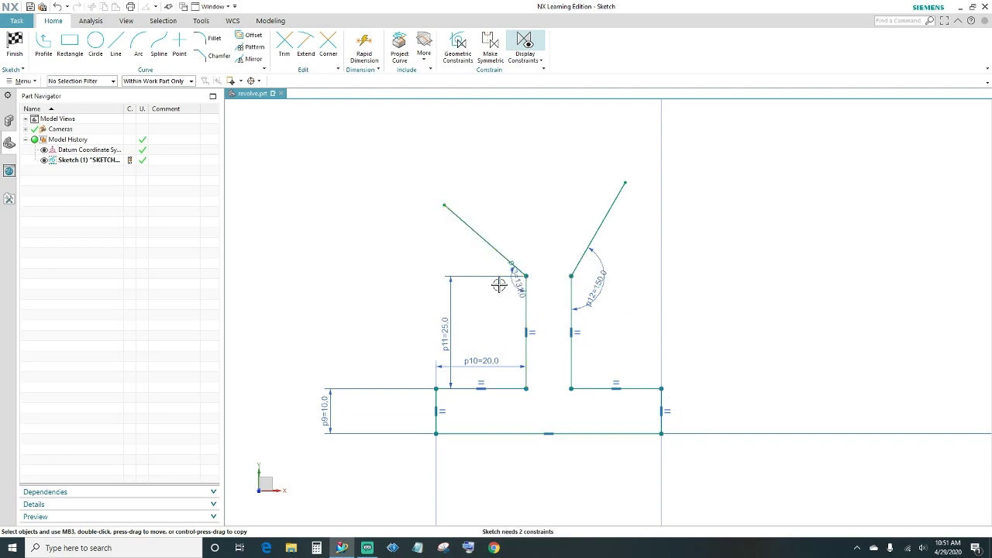
pyautogui.moveTo(505, 288)
pyautogui.mouseDown()
pyautogui.moveTo(514, 281)
pyautogui.moveTo(513, 290)
pyautogui.mouseUp()
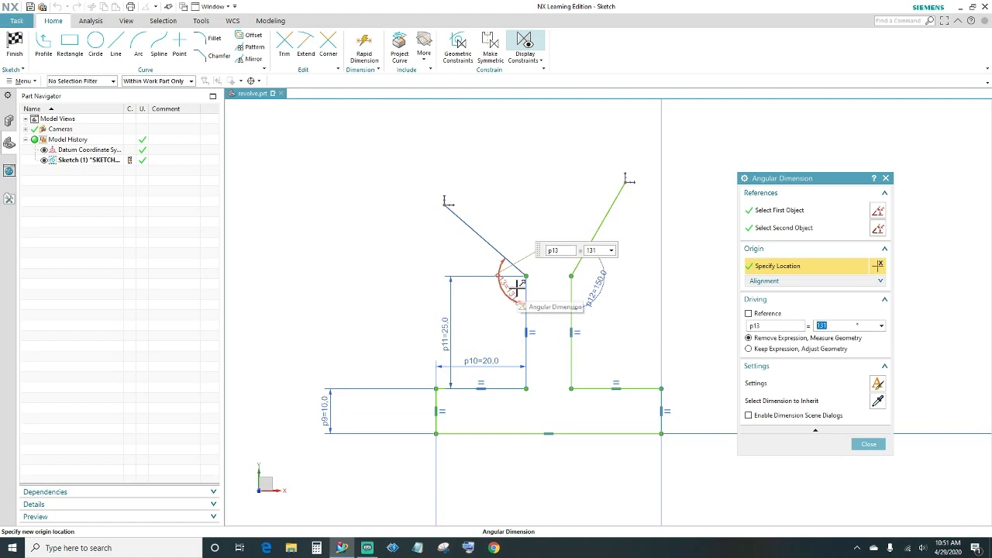
pyautogui.press('Return')
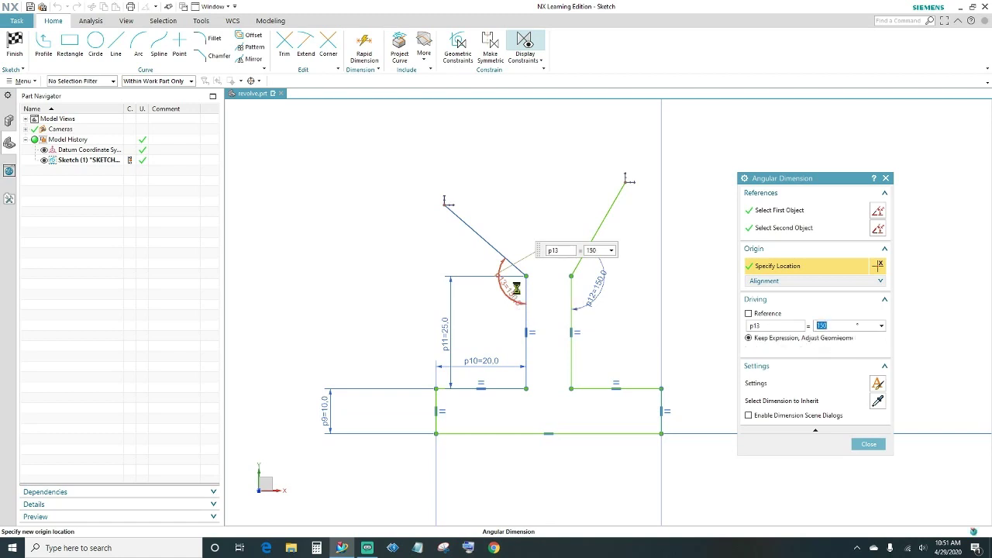
# - Dimension the length of the right slanted line on its outer side and set it to 35 mm
pyautogui.click(868, 444)
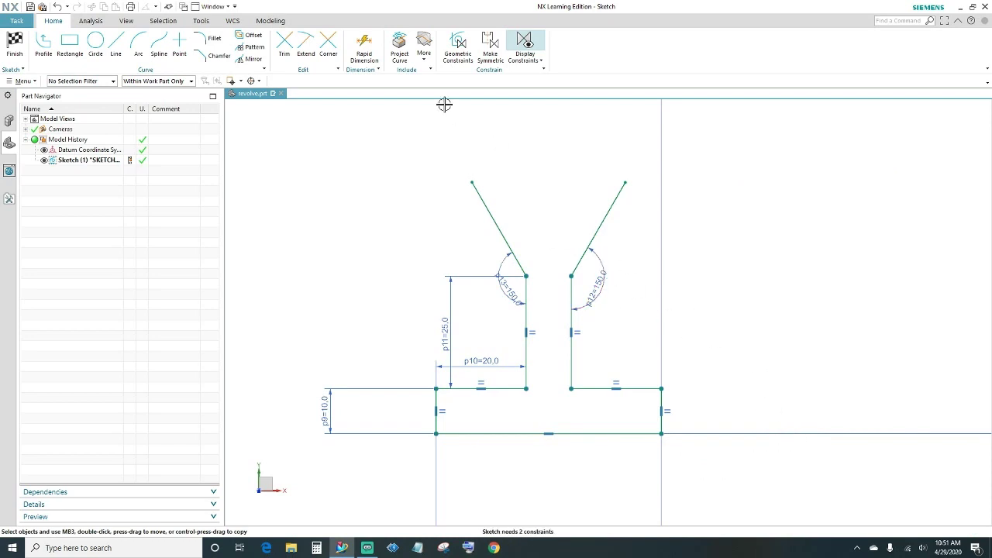
pyautogui.click(364, 48)
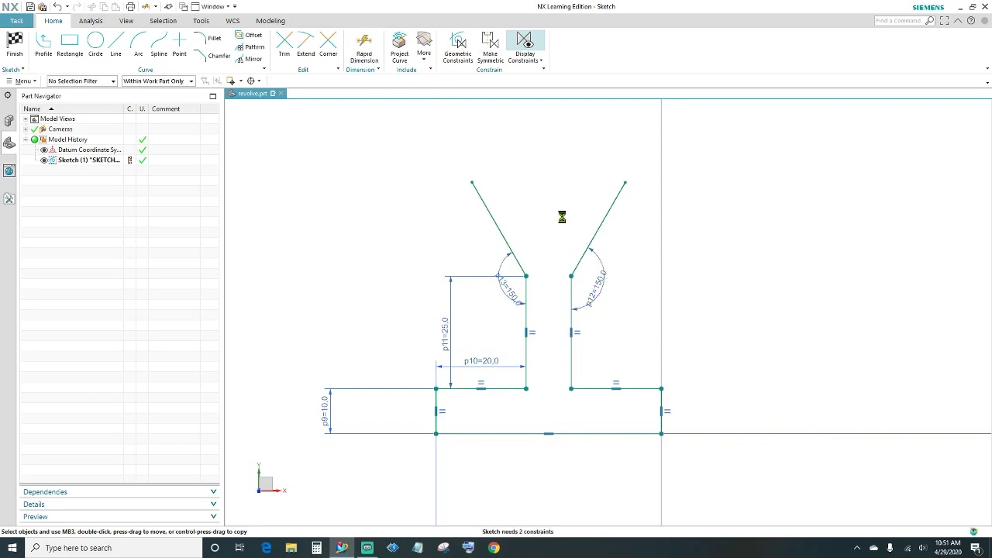
pyautogui.click(610, 218)
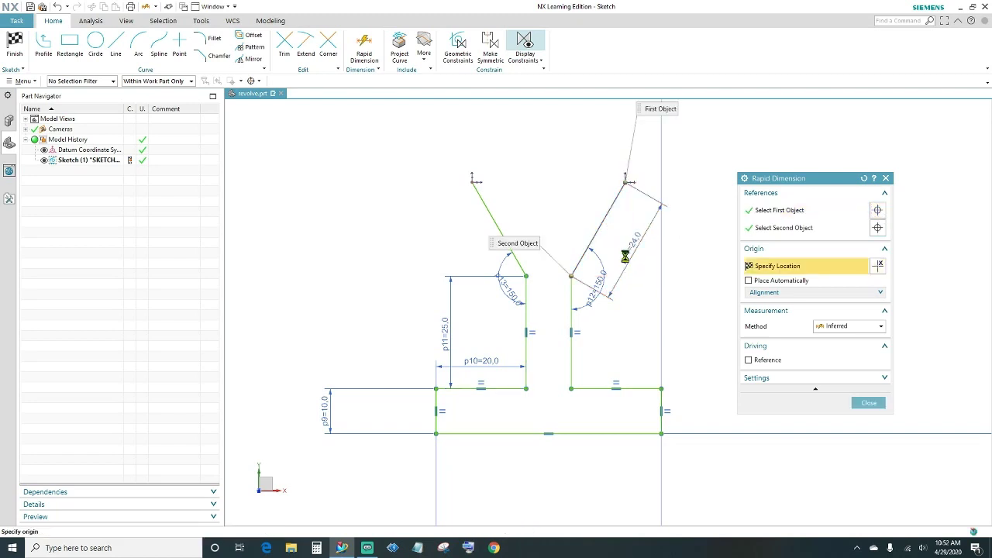
pyautogui.click(624, 255)
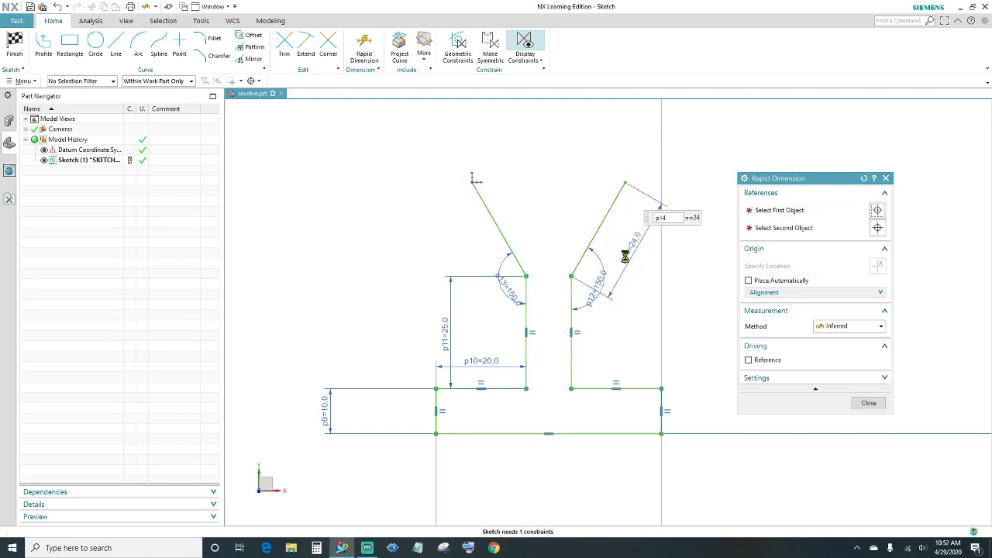
pyautogui.write('35')
pyautogui.press('Return')
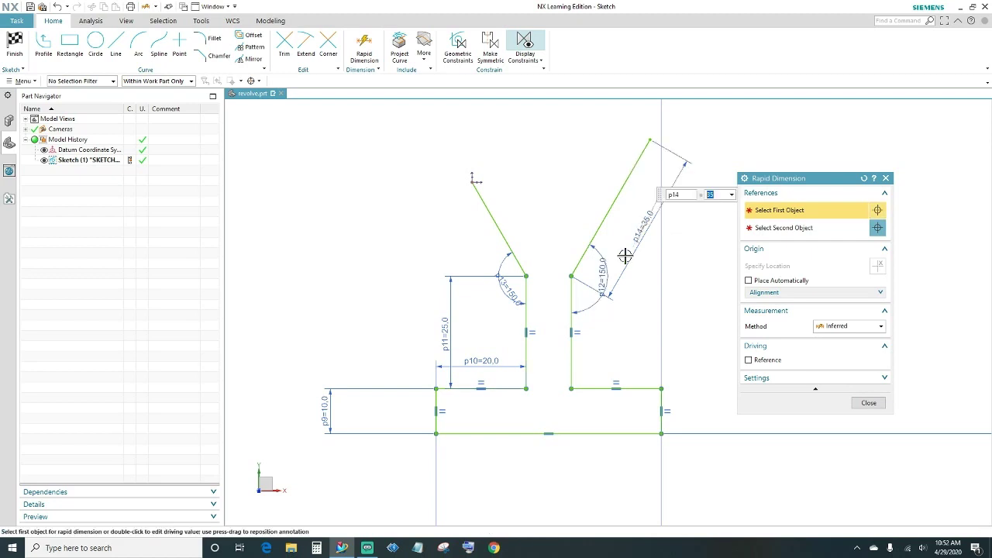
pyautogui.click(868, 403)
# - Apply an equal length constraint between the left and right slanted lines
pyautogui.click(490, 215)
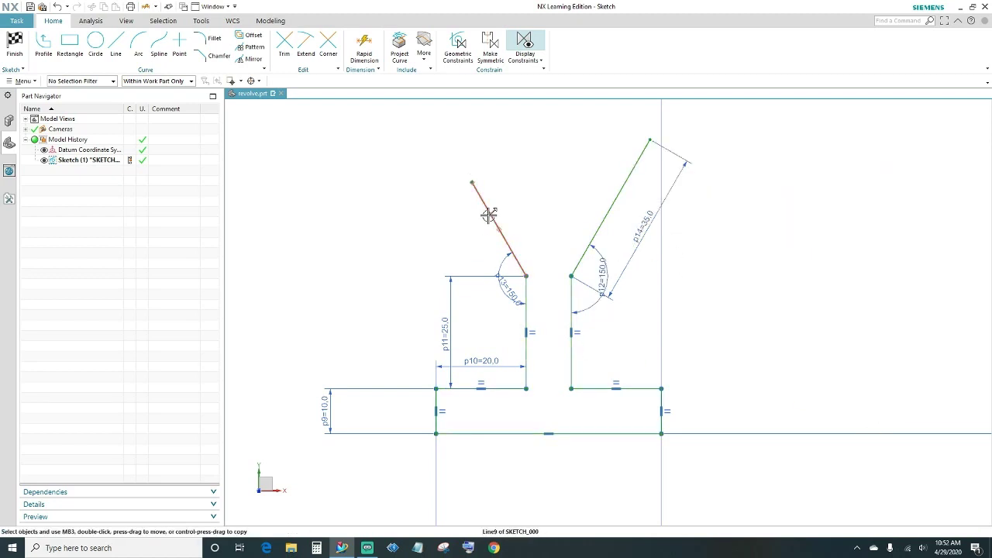
pyautogui.click(612, 203)
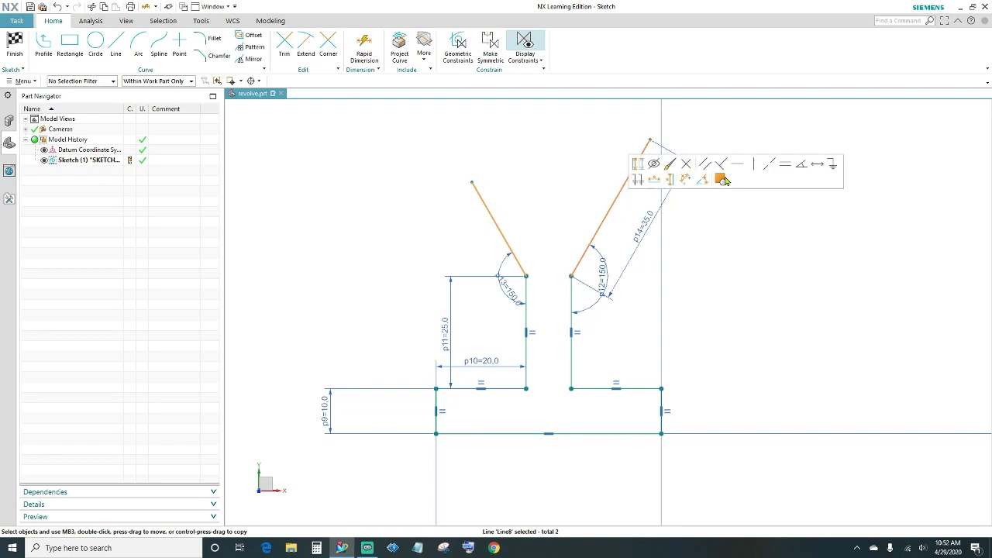
pyautogui.click(787, 164)
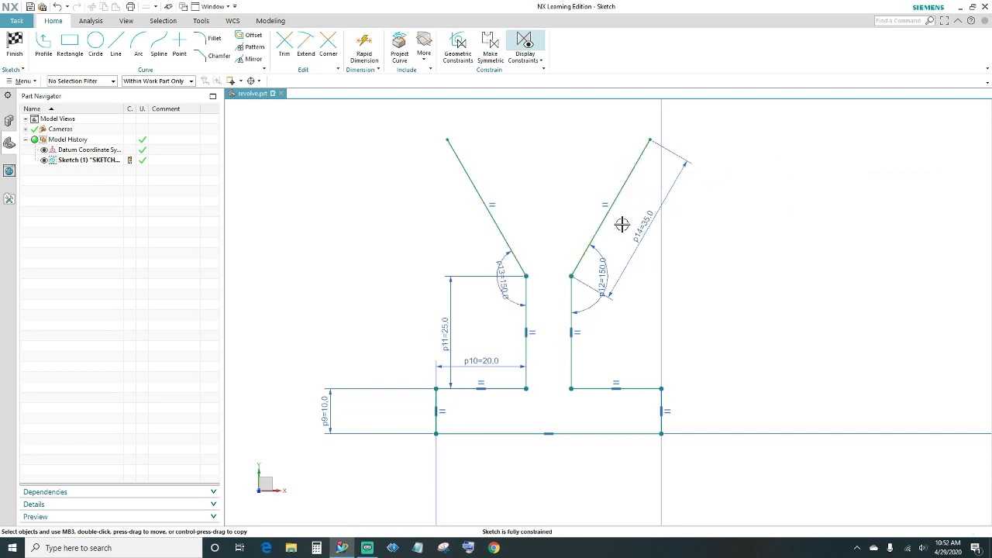
# - Draw two short horizontal lines, the left one about 3 mm long, just inside the upper ends of the two slanted lines
pyautogui.click(114, 48)
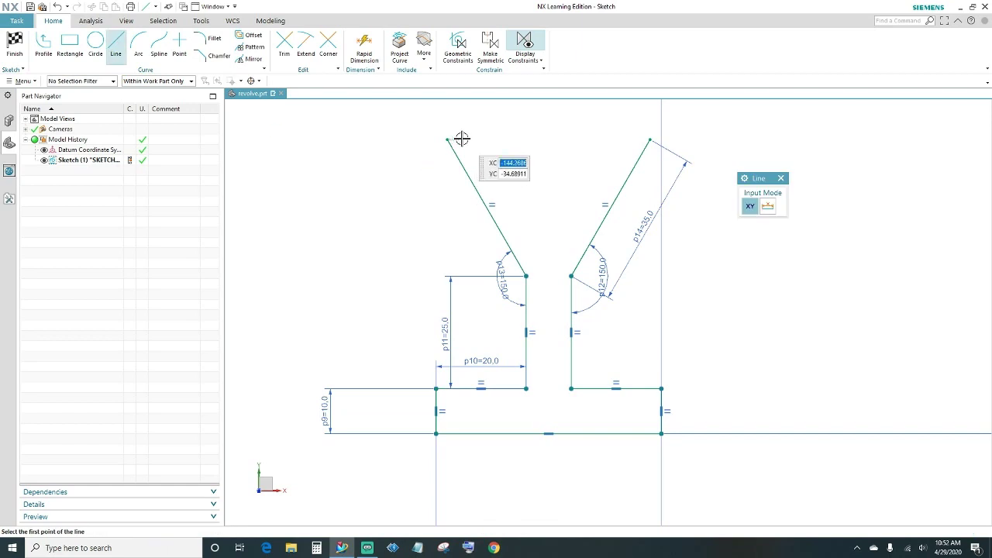
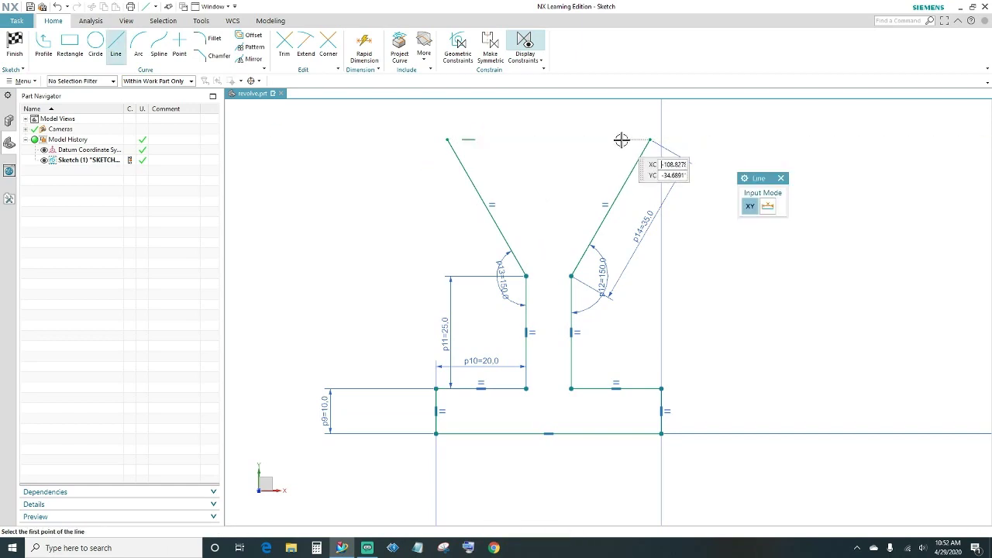
pyautogui.click(612, 142)
pyautogui.click(629, 141)
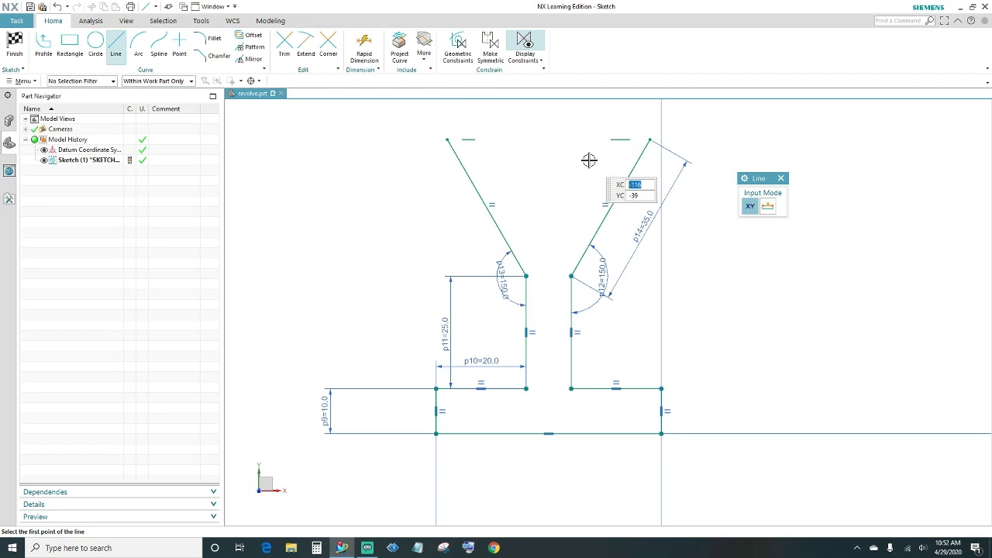
pyautogui.press('Escape')
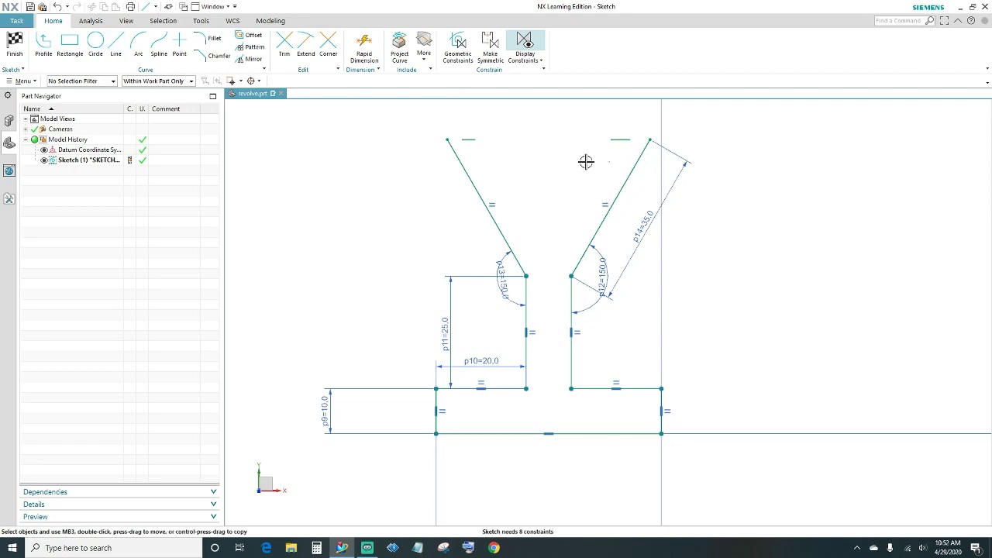
# - Make the outer endpoint of each short top line coincident with the upper end of the nearest slanted line
pyautogui.click(630, 140)
pyautogui.click(647, 140)
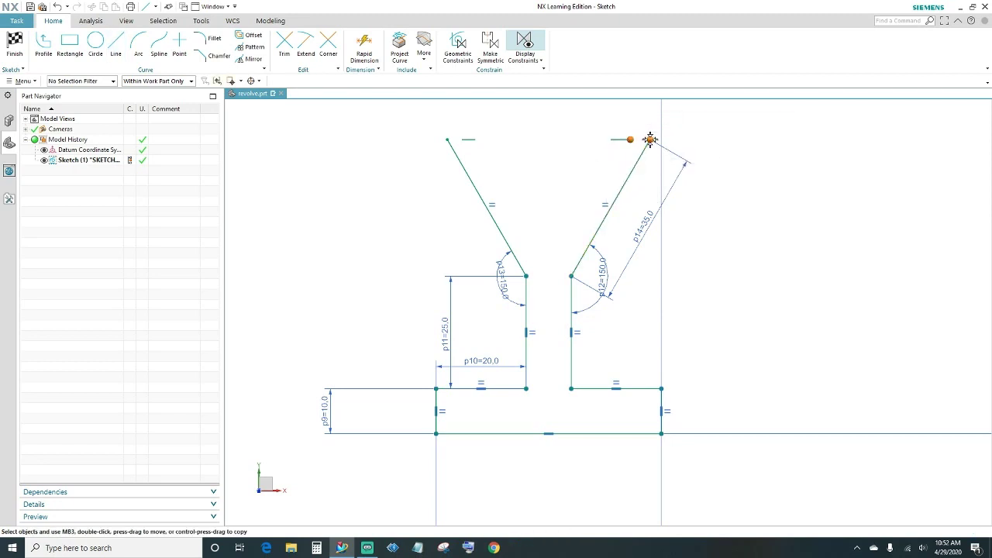
pyautogui.click(667, 123)
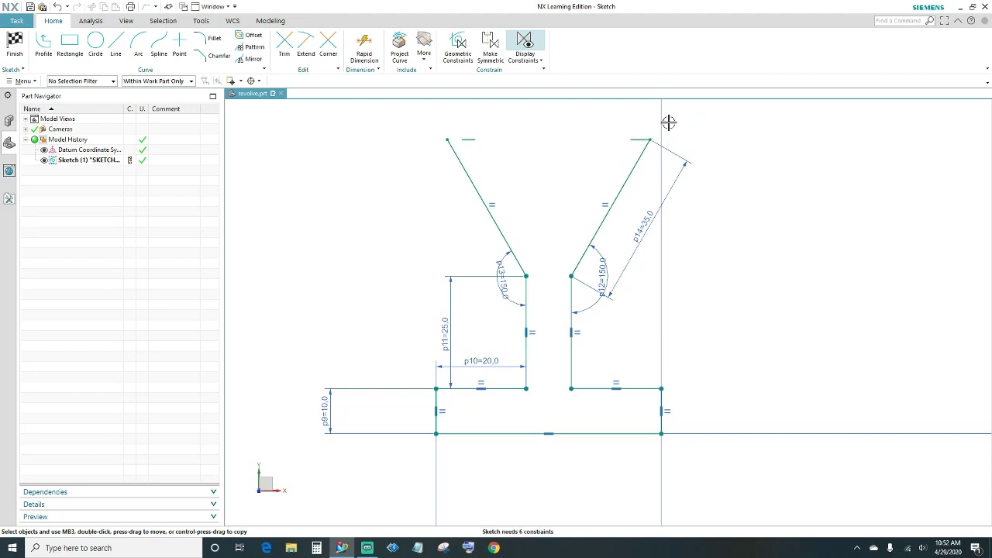
pyautogui.click(447, 139)
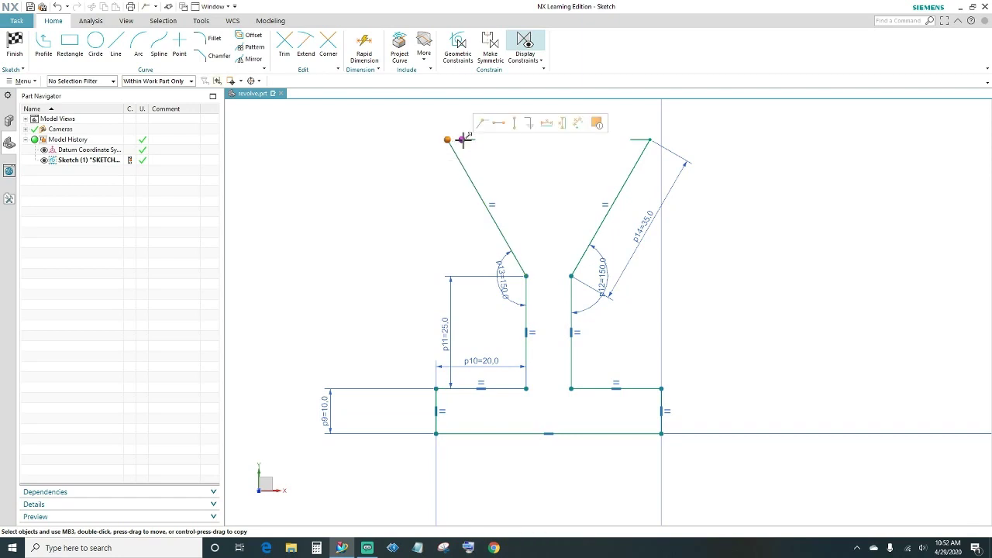
pyautogui.click(477, 124)
# - Apply a horizontal constraint to each of the two short top lines
pyautogui.scroll(2, 463, 140)
pyautogui.scroll(2, 462, 144)
pyautogui.click(444, 130)
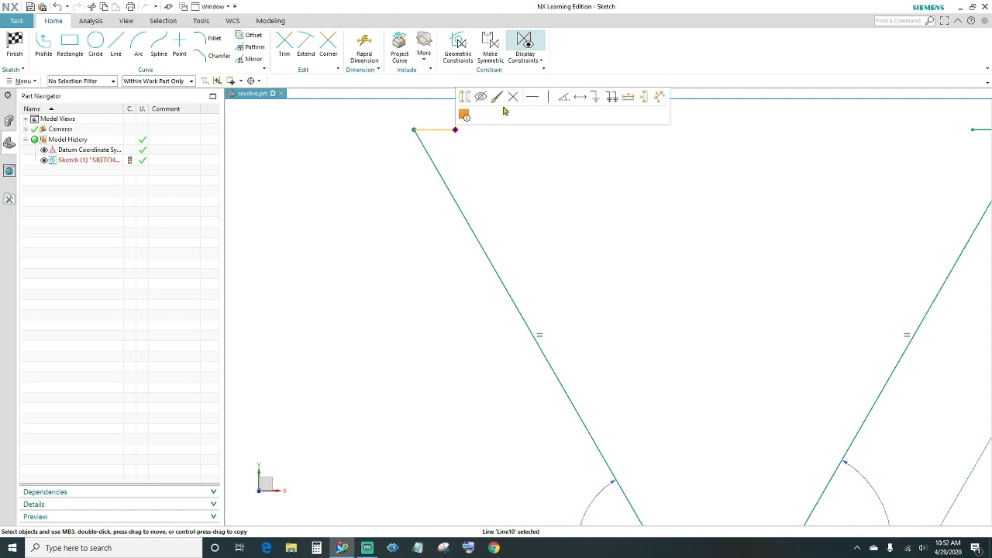
pyautogui.click(531, 98)
pyautogui.scroll(-2, 740, 193)
pyautogui.click(925, 141)
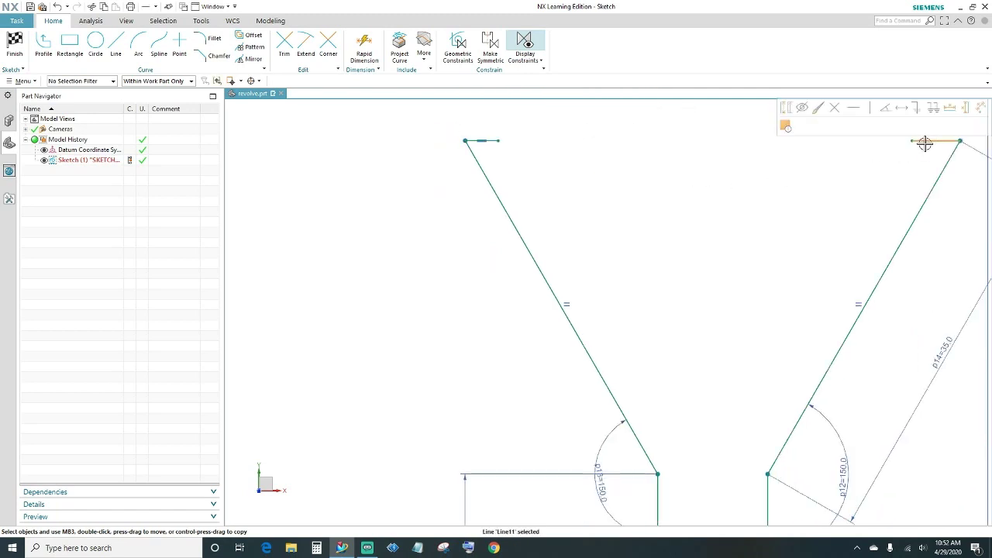
pyautogui.click(853, 110)
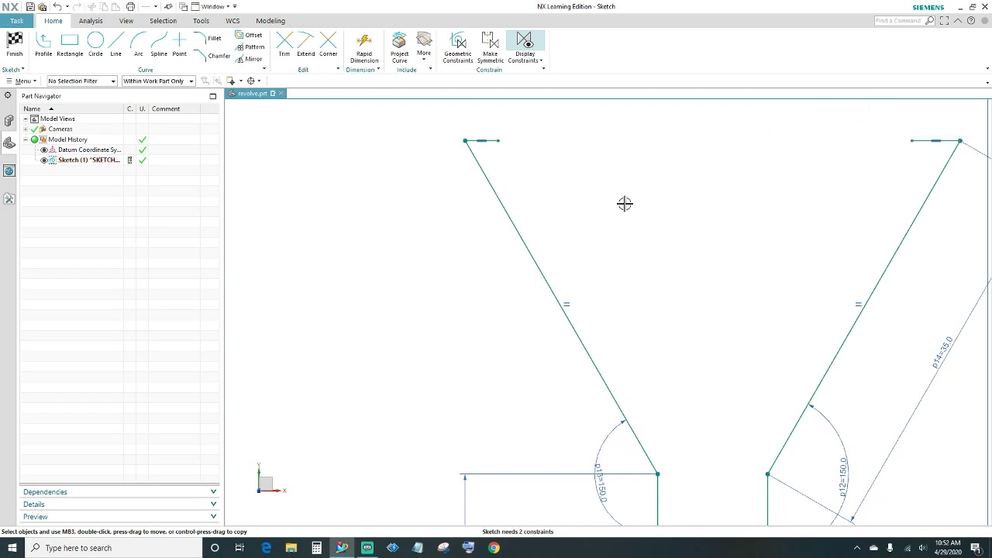
# - Dimension the left short top line's length above it and set it to 10 mm
pyautogui.keyDown('shift'); pyautogui.moveTo(621, 203); pyautogui.dragTo(436, 292, button='middle'); pyautogui.keyUp('shift')
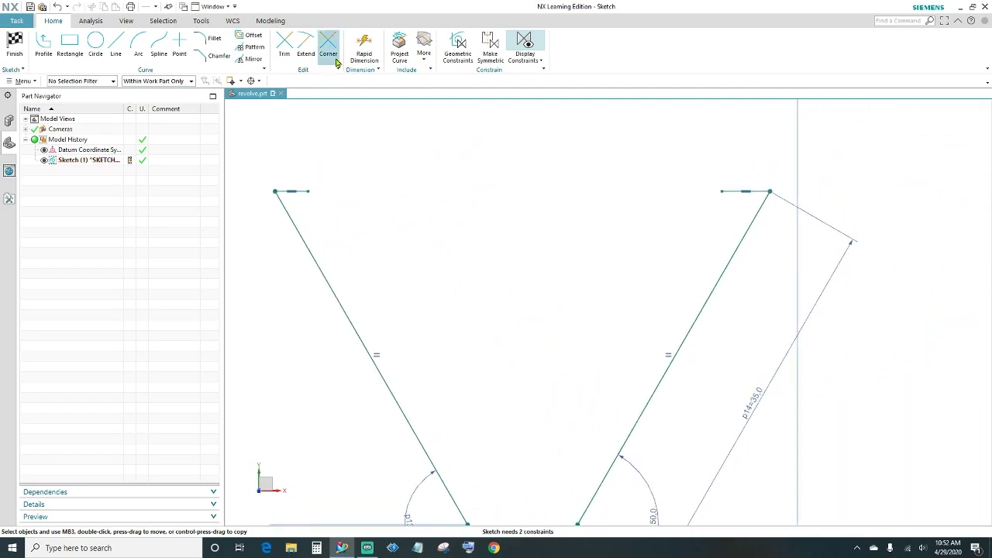
pyautogui.click(364, 46)
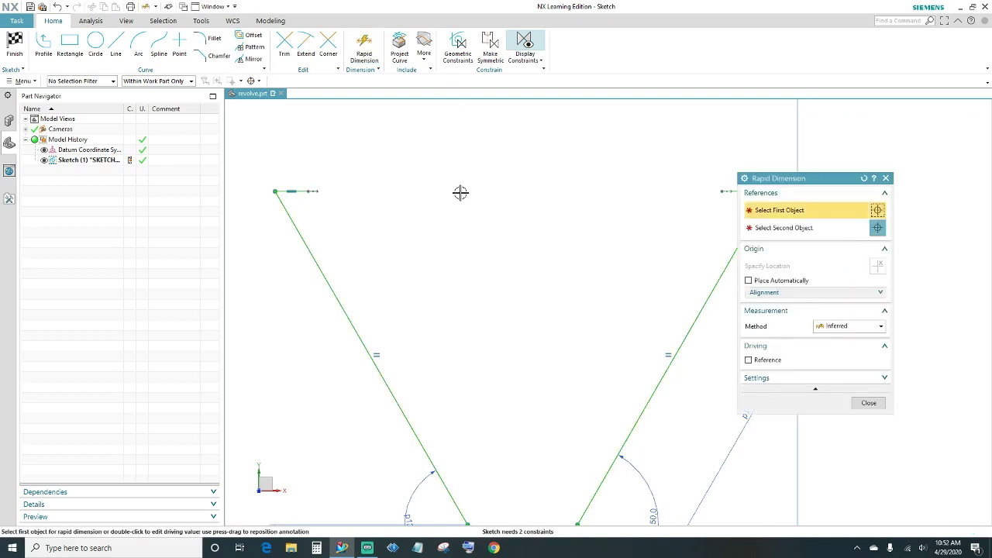
pyautogui.click(301, 192)
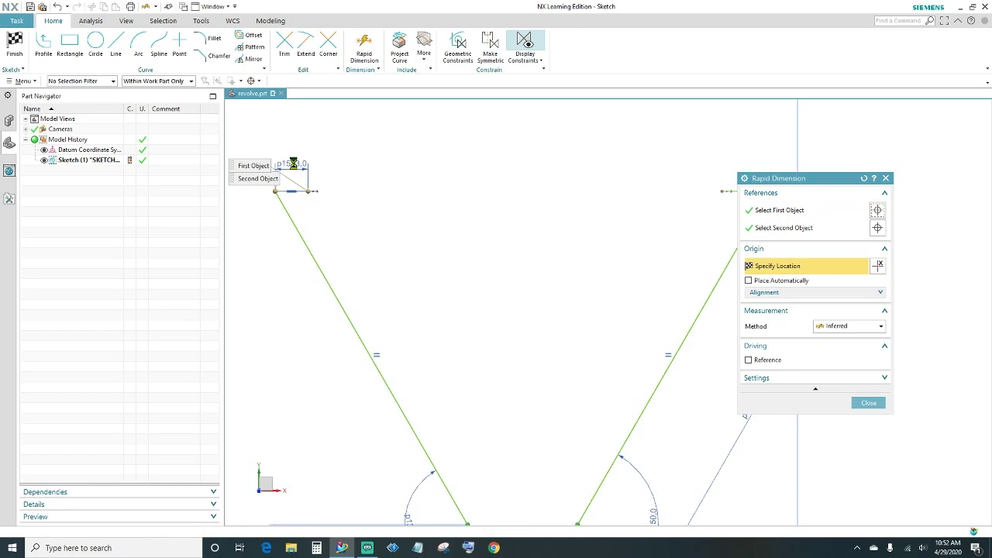
pyautogui.click(292, 163)
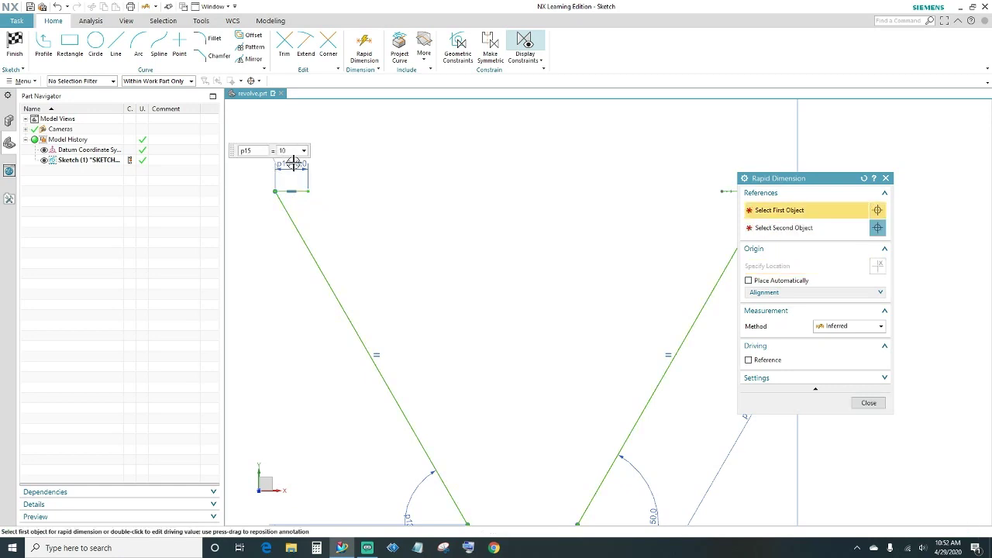
pyautogui.click(886, 178)
# - Apply an equal length constraint between the two short top lines
pyautogui.click(361, 192)
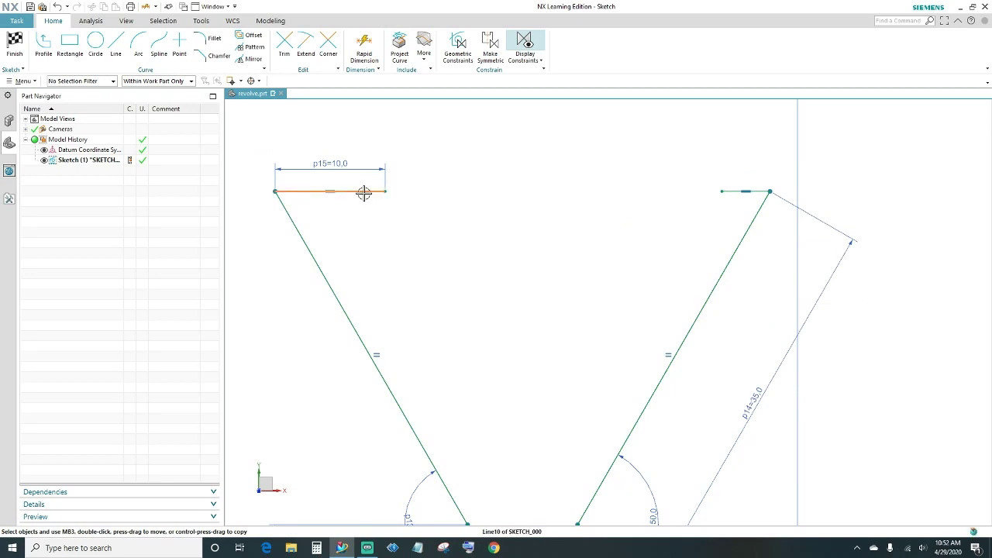
pyautogui.click(730, 194)
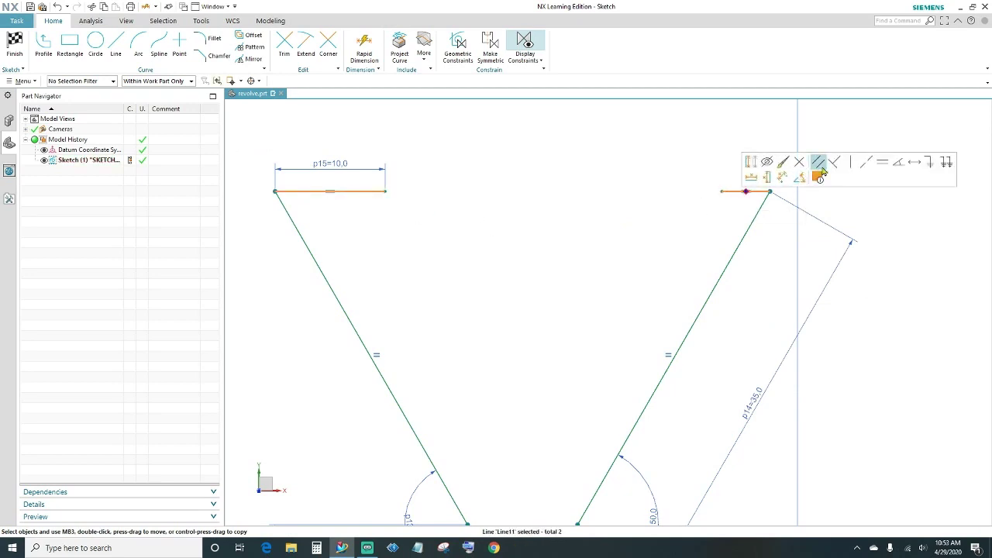
pyautogui.click(885, 164)
# - Draw two short separate slanted lines inside the flare, running down and inward from just below the inner ends of the top lines
pyautogui.scroll(-2, 556, 227)
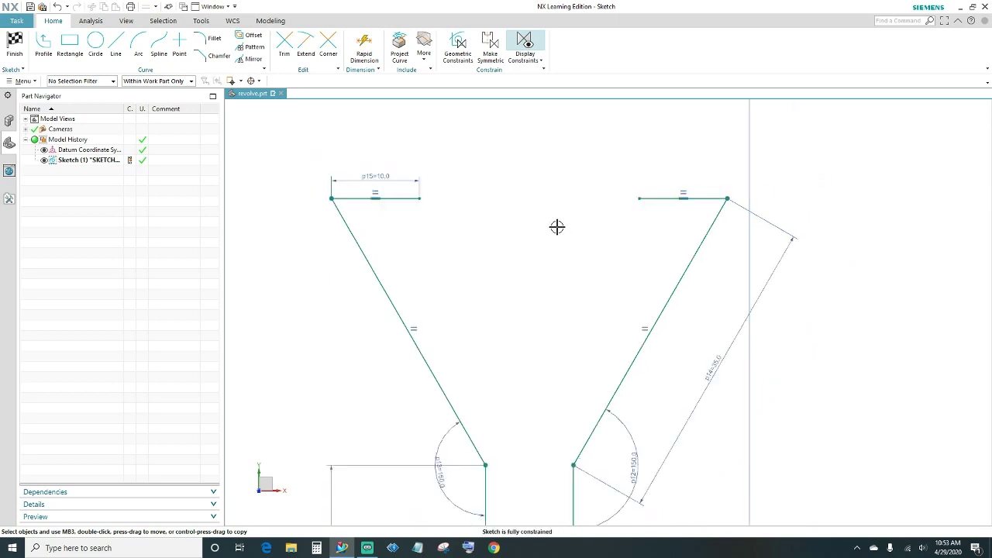
pyautogui.scroll(-2, 551, 279)
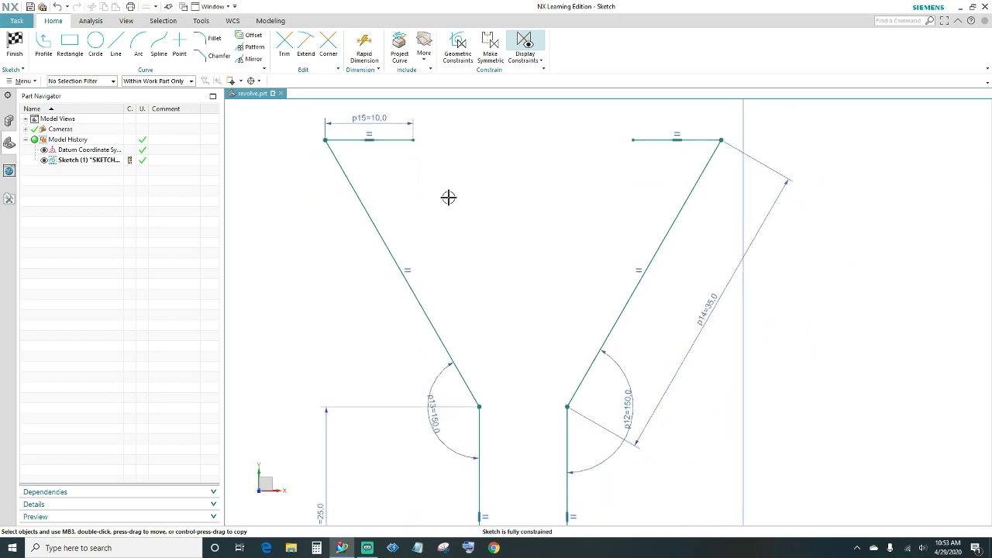
pyautogui.click(116, 42)
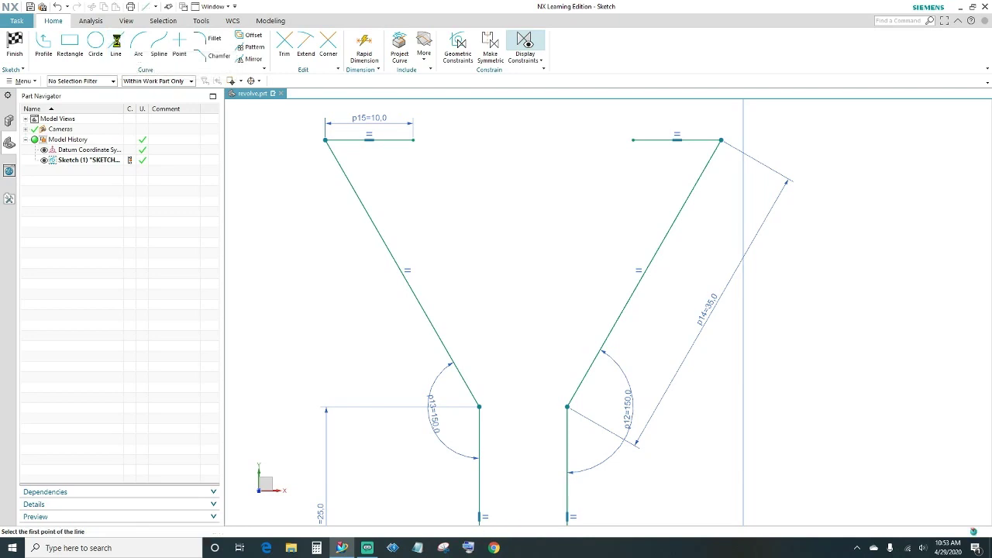
pyautogui.click(624, 156)
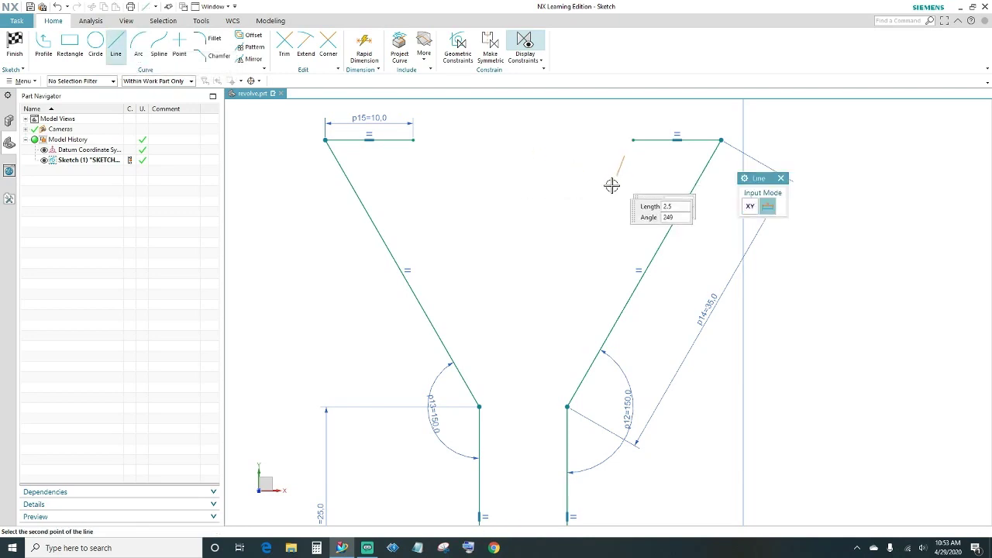
pyautogui.click(585, 224)
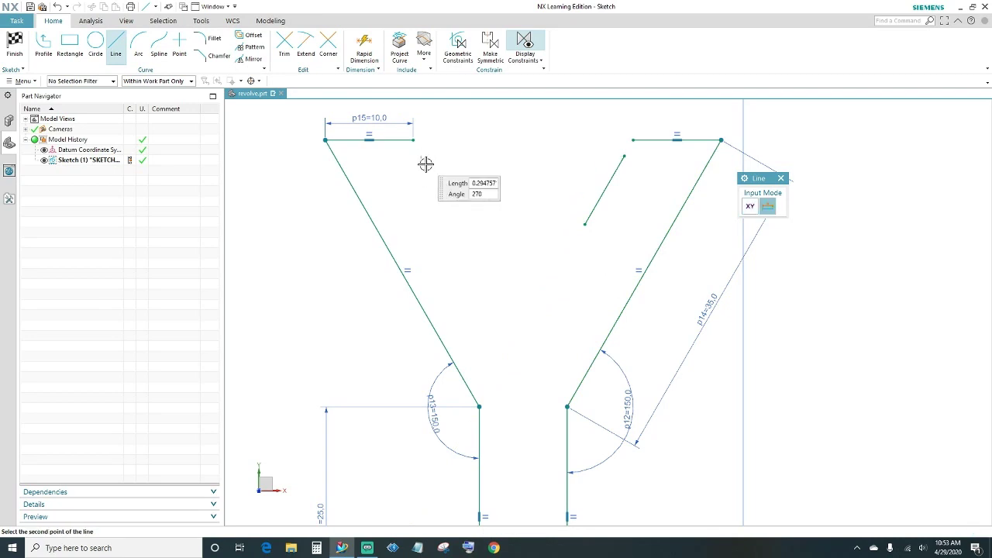
pyautogui.click(456, 216)
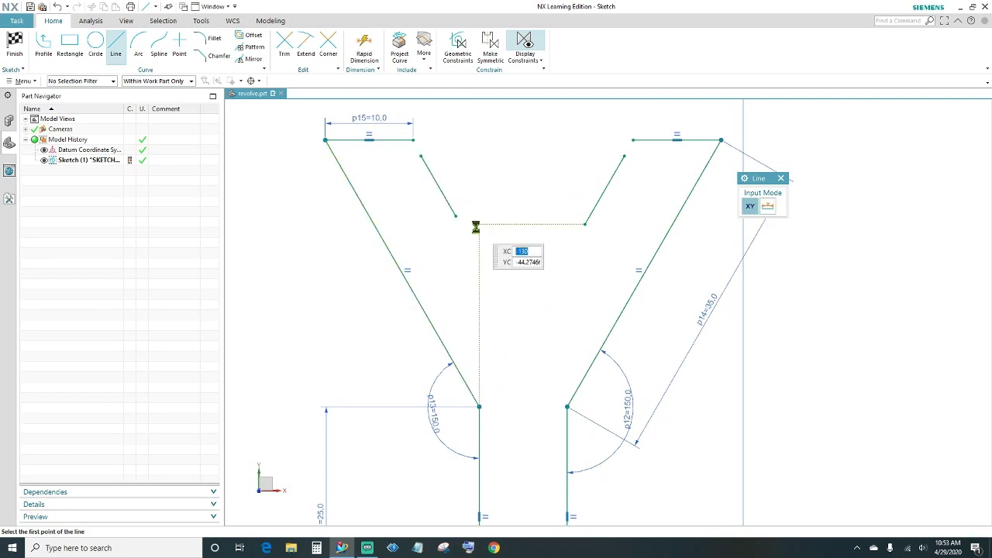
pyautogui.press('Escape')
# - Apply a parallel constraint between each inner slanted line and the outer slanted line on the same side
pyautogui.click(619, 173)
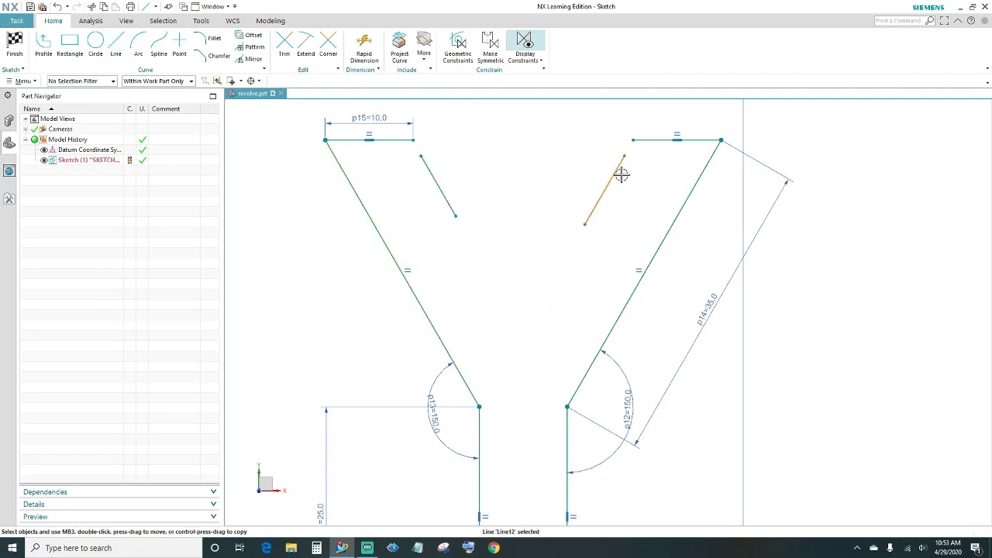
pyautogui.click(674, 217)
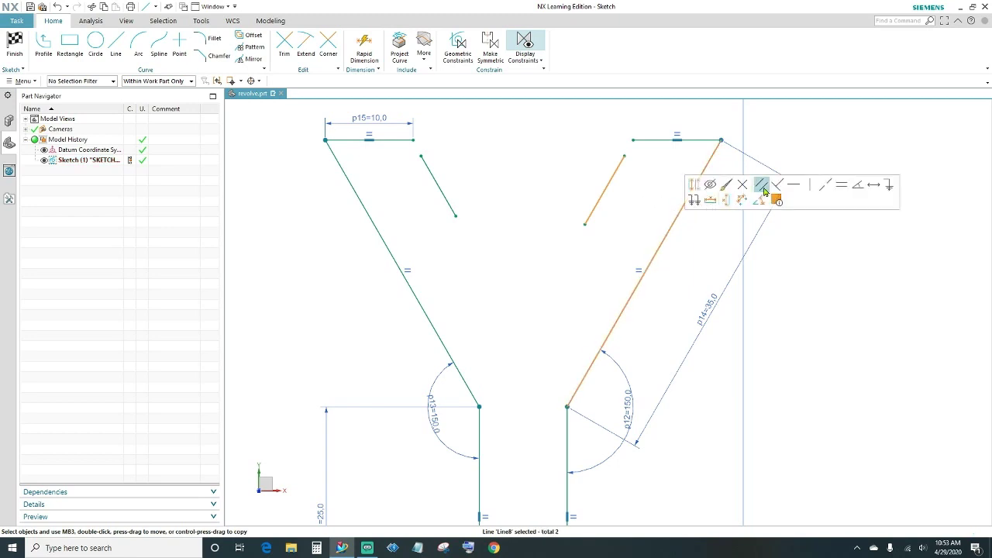
pyautogui.click(764, 186)
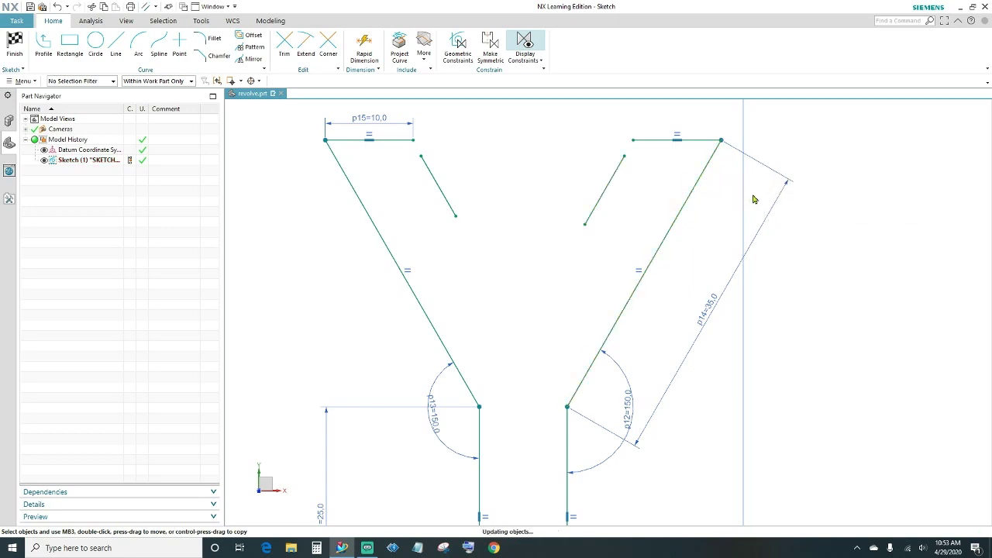
pyautogui.click(432, 177)
pyautogui.click(364, 201)
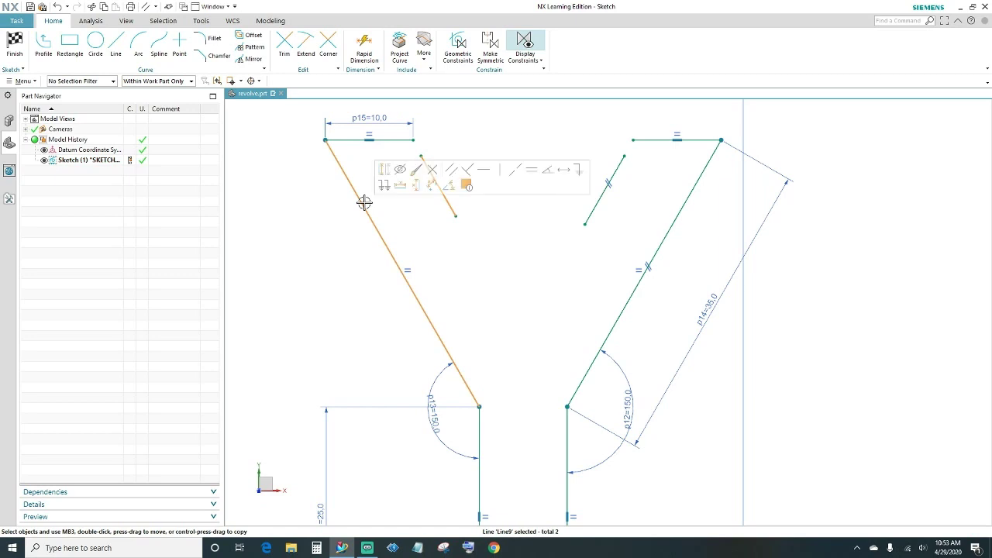
pyautogui.click(450, 174)
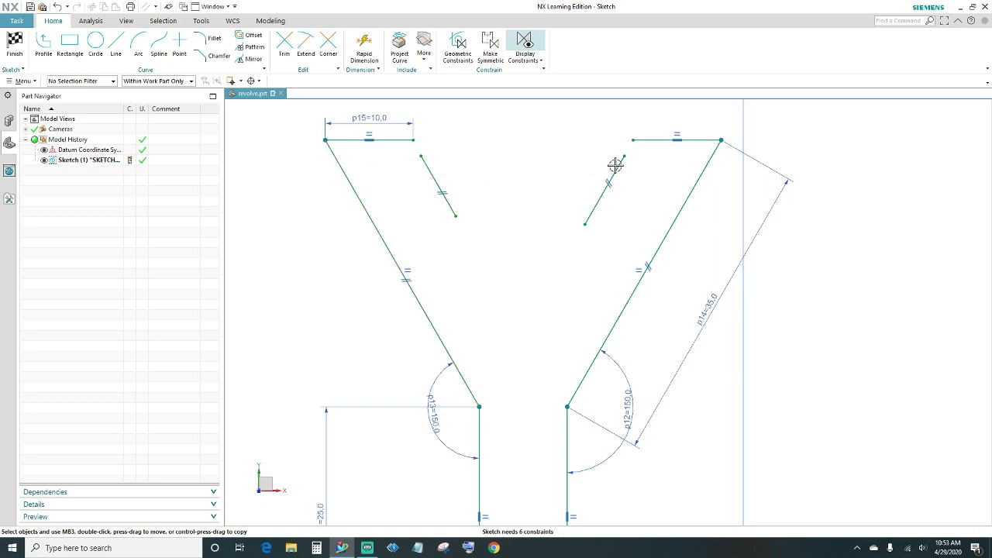
# - Make the upper end of each inner slanted line coincident with the inner end of the short top line on its side
pyautogui.click(634, 142)
pyautogui.click(656, 124)
pyautogui.click(421, 156)
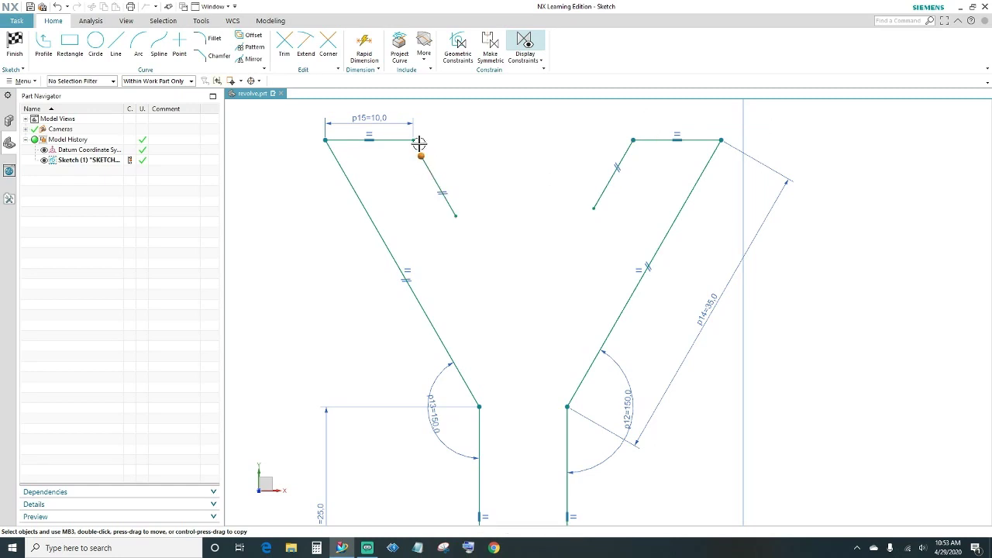
pyautogui.click(414, 139)
pyautogui.click(432, 121)
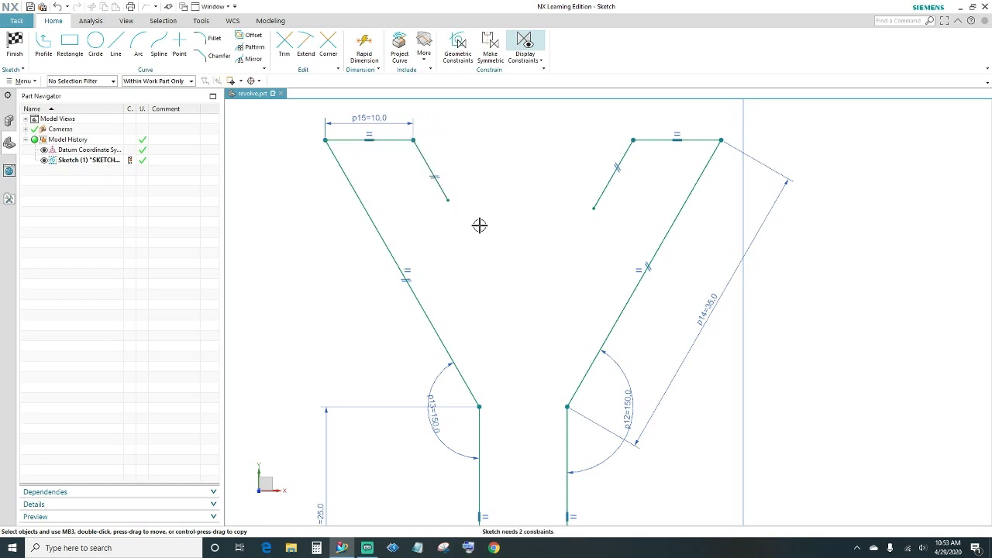
# - Dimension the right inner slanted line's length and set it to 22 mm
pyautogui.click(364, 51)
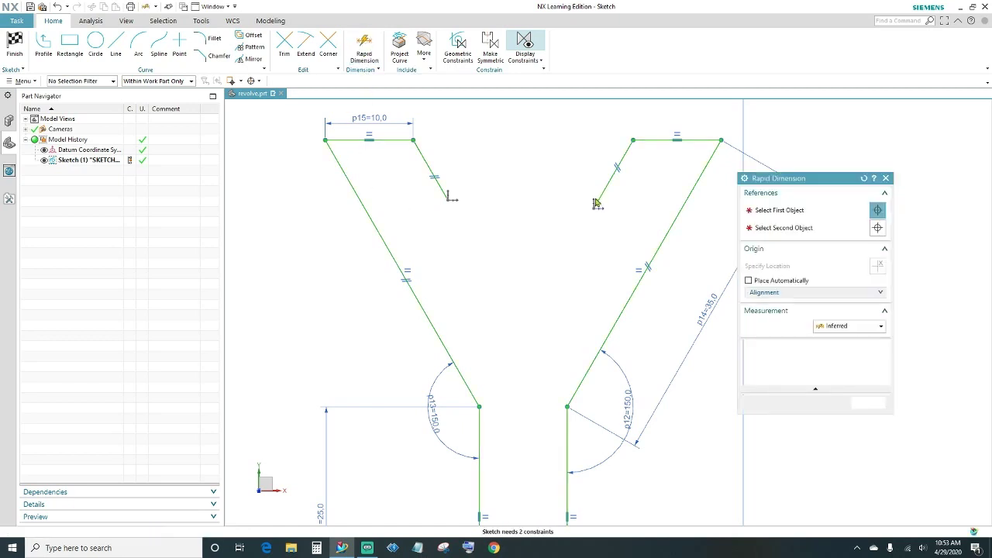
pyautogui.click(605, 184)
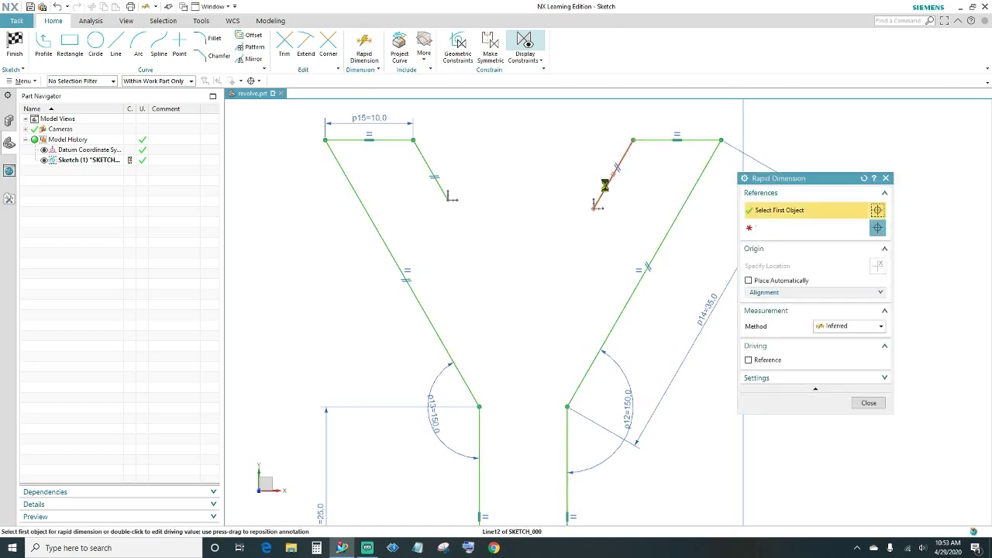
pyautogui.click(581, 139)
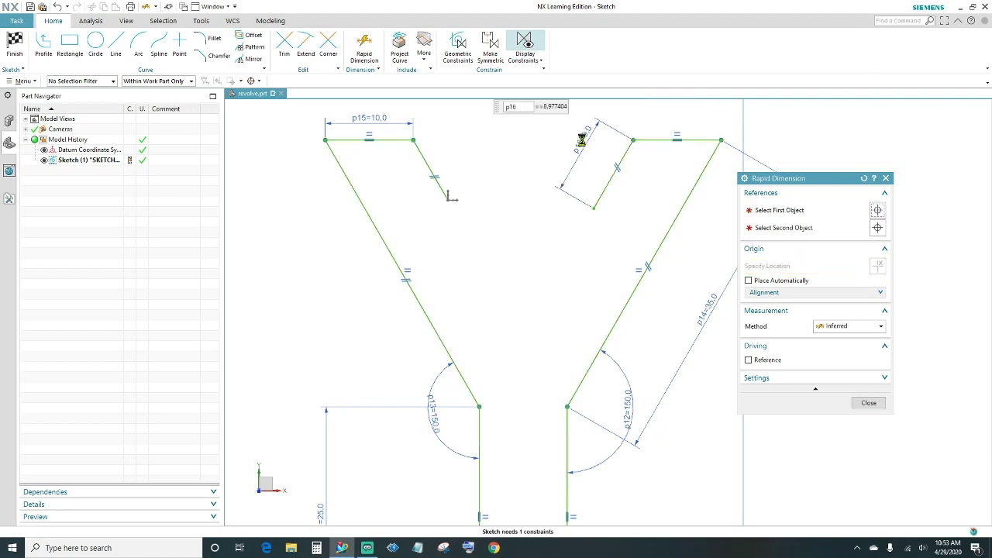
pyautogui.write('22')
pyautogui.press('Return')
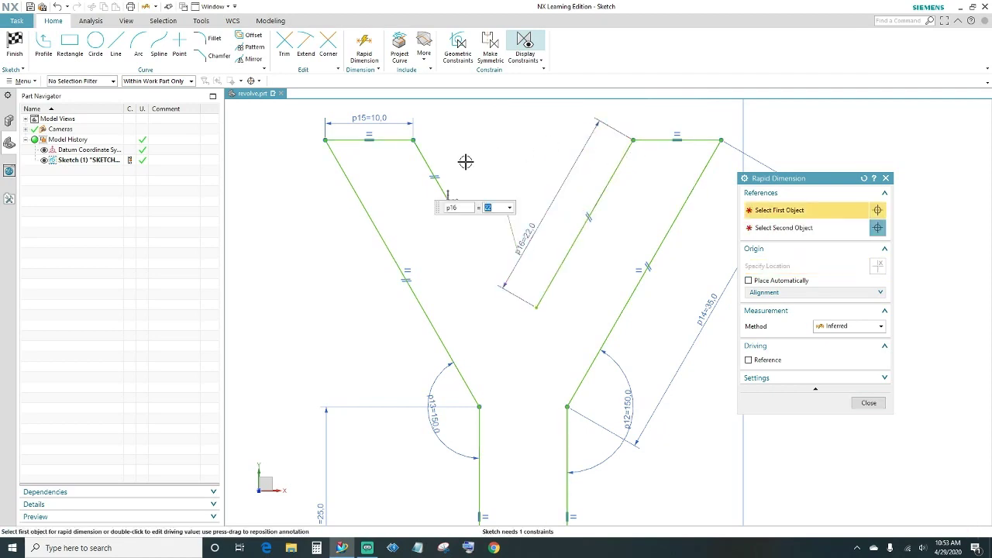
pyautogui.click(885, 179)
# - Apply an equal length constraint between the two inner slanted lines
pyautogui.click(421, 154)
pyautogui.click(612, 178)
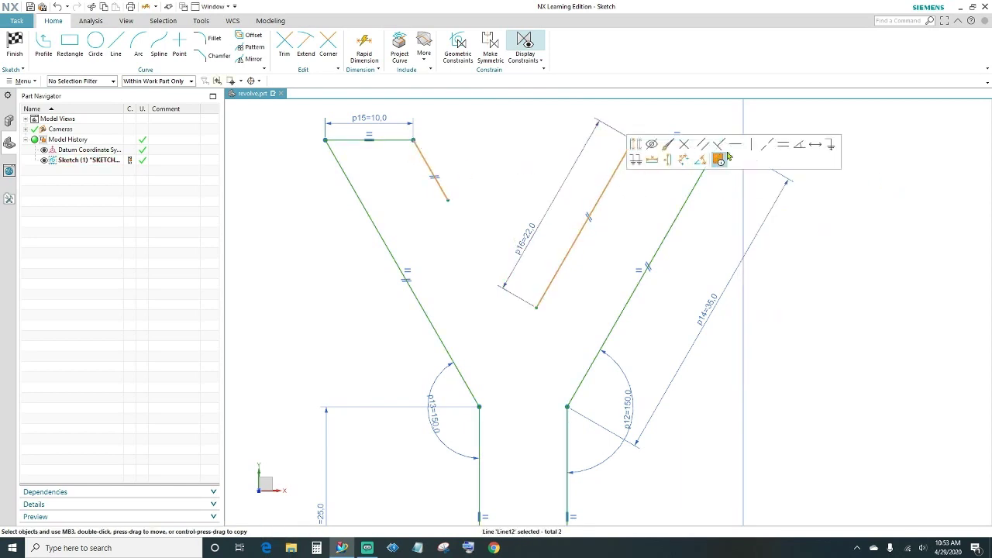
pyautogui.click(783, 144)
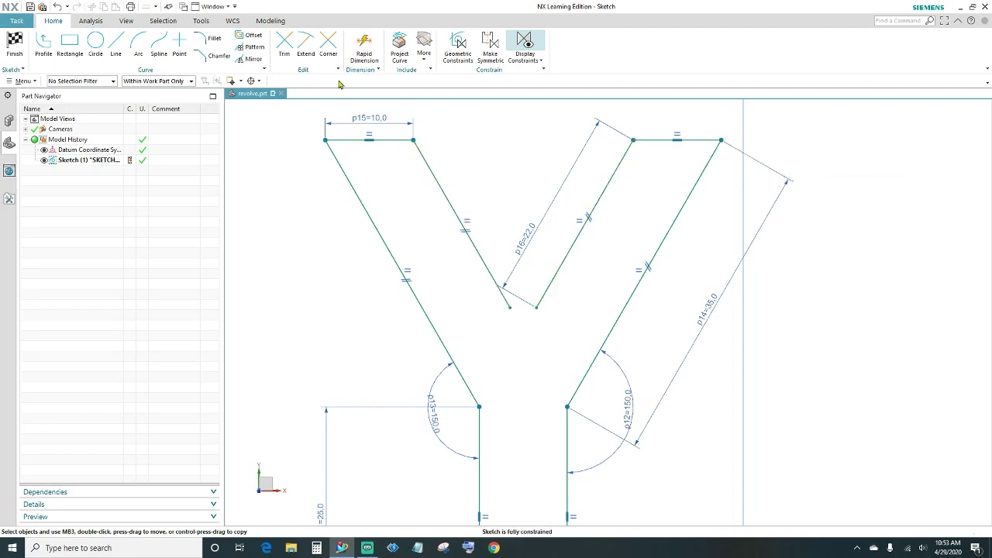
# - Draw a separate horizontal line about 2.5 mm long just below the lower ends of the inner slanted lines
pyautogui.click(116, 46)
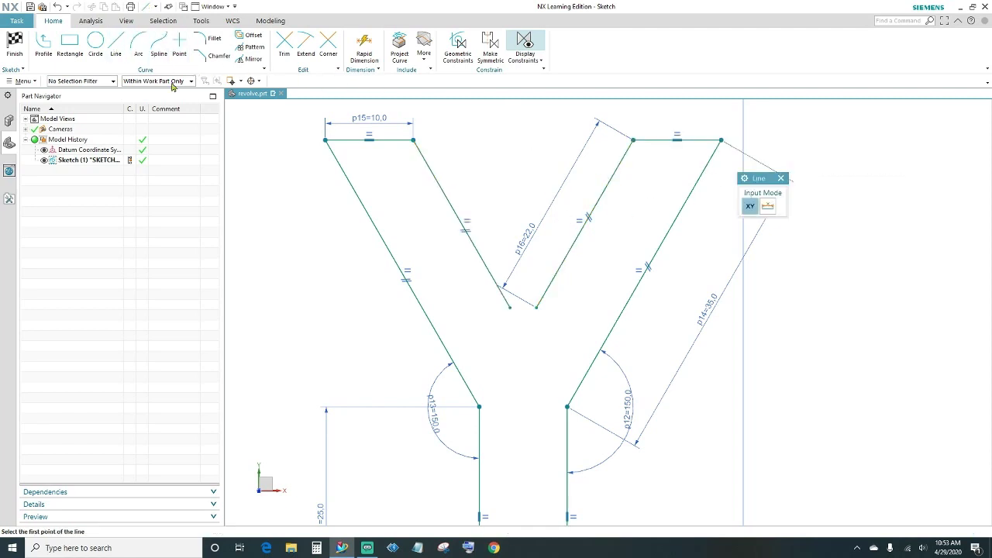
pyautogui.click(514, 339)
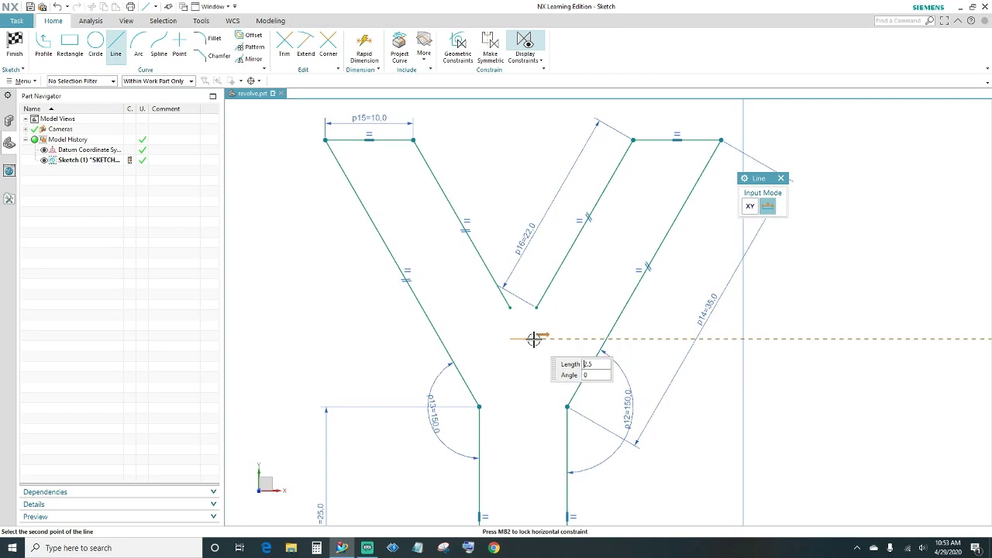
pyautogui.click(537, 340)
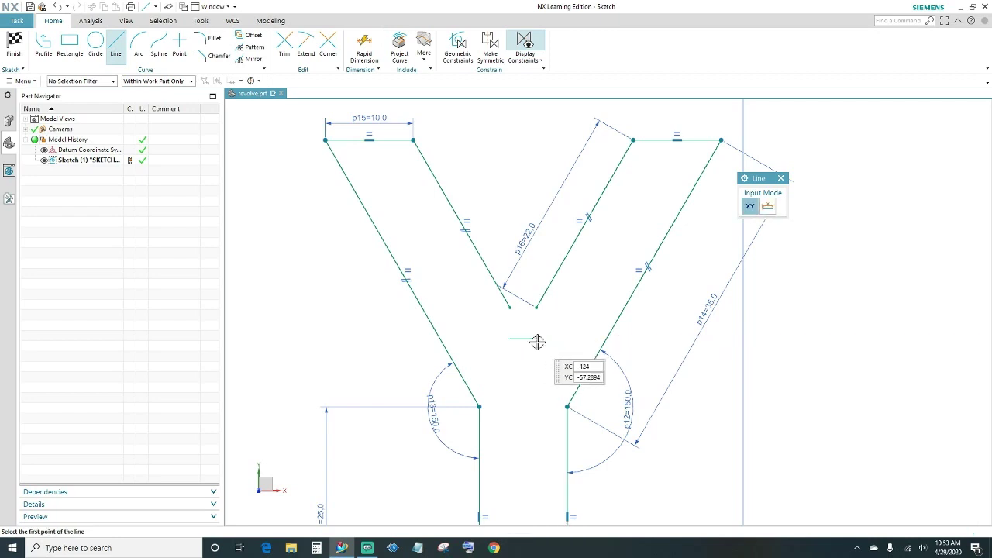
pyautogui.press('Escape')
# - Make both ends of the short horizontal line coincident with the lower ends of the inner slanted lines, closing the profile
pyautogui.scroll(3, 537, 341)
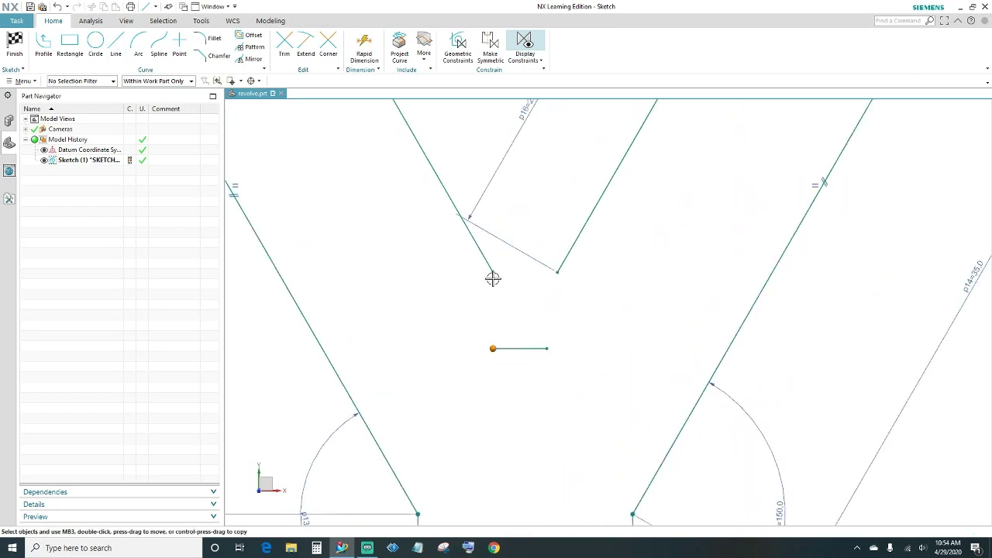
pyautogui.click(493, 272)
pyautogui.click(516, 257)
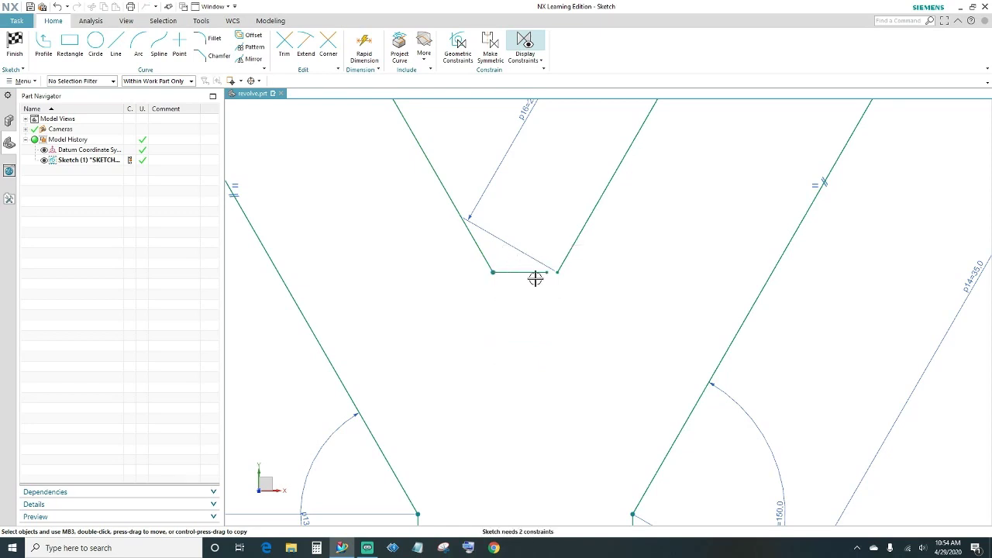
pyautogui.click(547, 272)
pyautogui.click(557, 272)
pyautogui.click(578, 258)
pyautogui.scroll(-6, 529, 339)
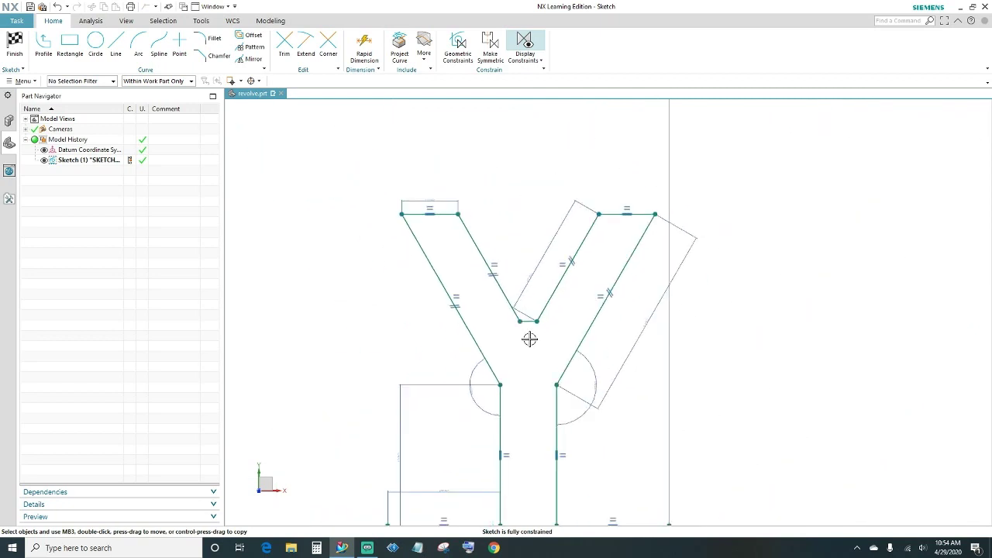
pyautogui.moveTo(691, 387)
pyautogui.keyDown('shift'); pyautogui.mouseDown(button='middle')
pyautogui.moveTo(693, 336)
pyautogui.moveTo(670, 309)
pyautogui.mouseUp(button='middle'); pyautogui.keyUp('shift')
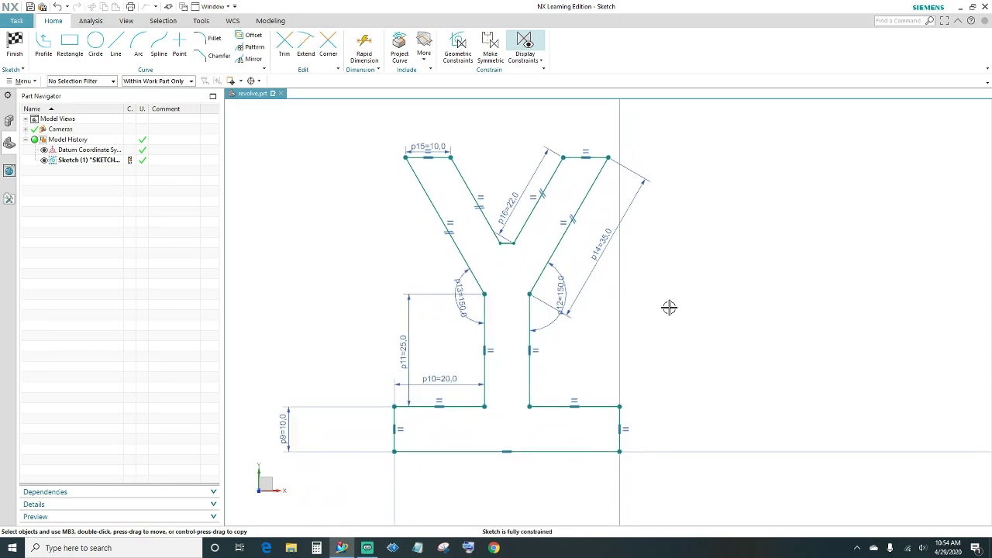
# - Finish the sketch and start a Revolve with the Y-shaped profile as its section
pyautogui.click(13, 45)
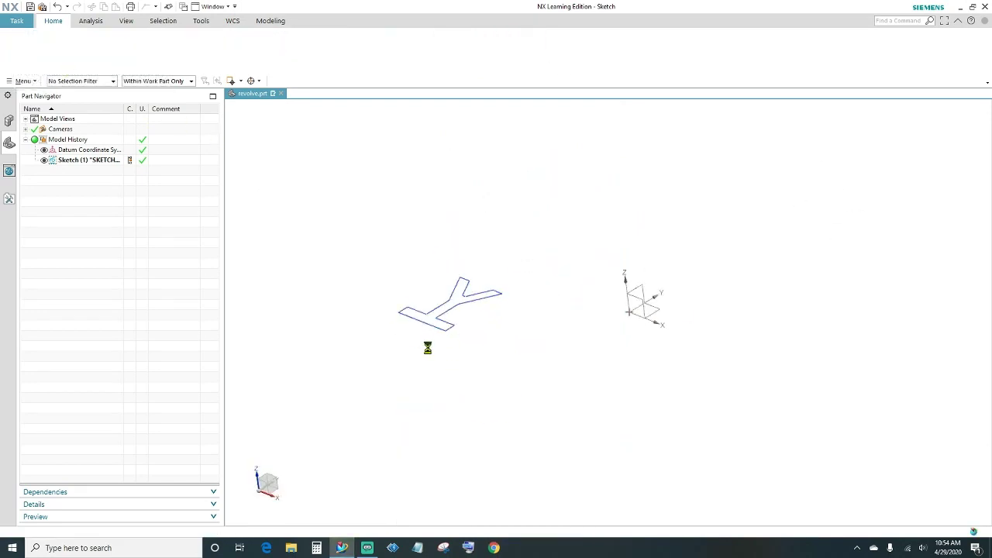
pyautogui.moveTo(456, 350)
pyautogui.mouseDown(button='middle')
pyautogui.moveTo(502, 345)
pyautogui.moveTo(467, 343)
pyautogui.moveTo(480, 369)
pyautogui.moveTo(474, 392)
pyautogui.moveTo(462, 403)
pyautogui.moveTo(457, 395)
pyautogui.mouseUp(button='middle')
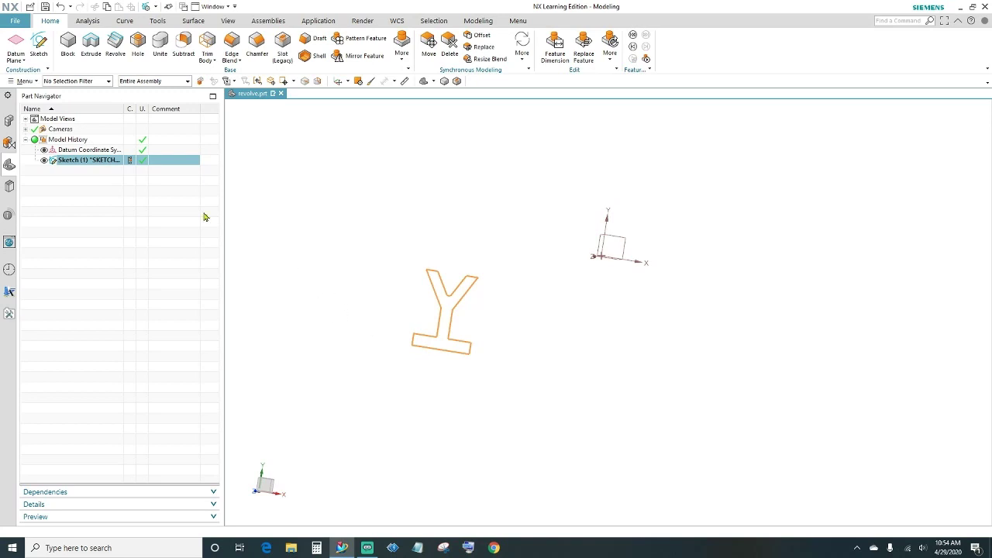
pyautogui.click(25, 81)
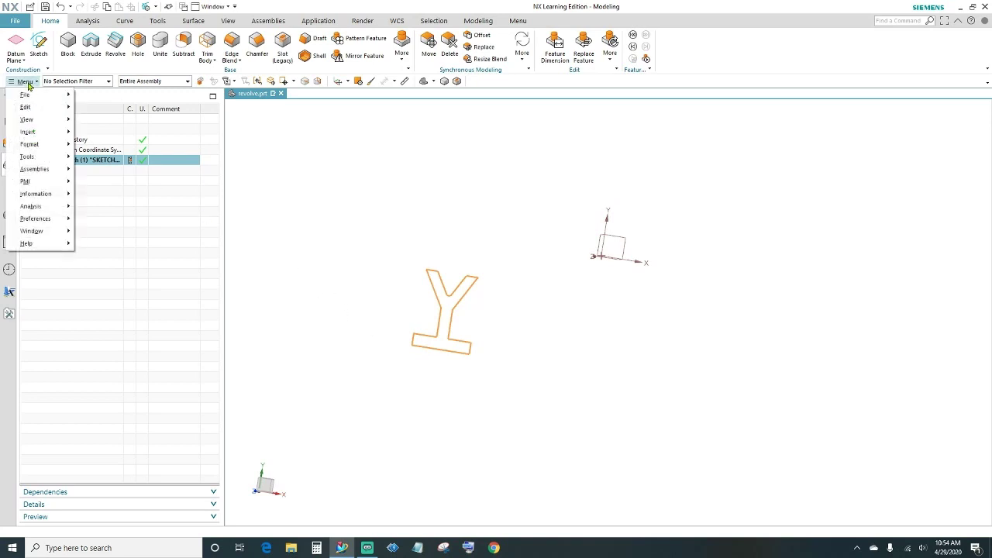
pyautogui.moveTo(40, 134)
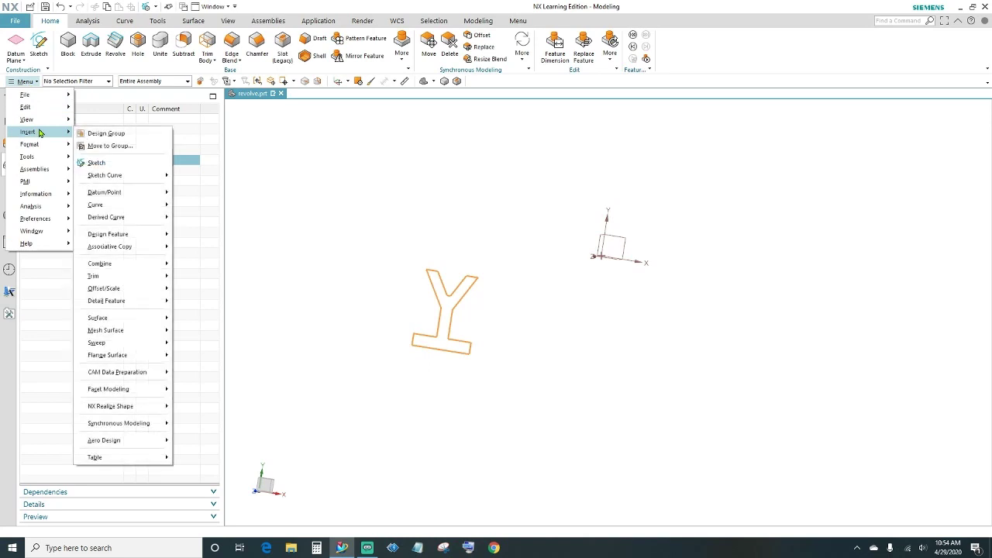
pyautogui.moveTo(118, 236)
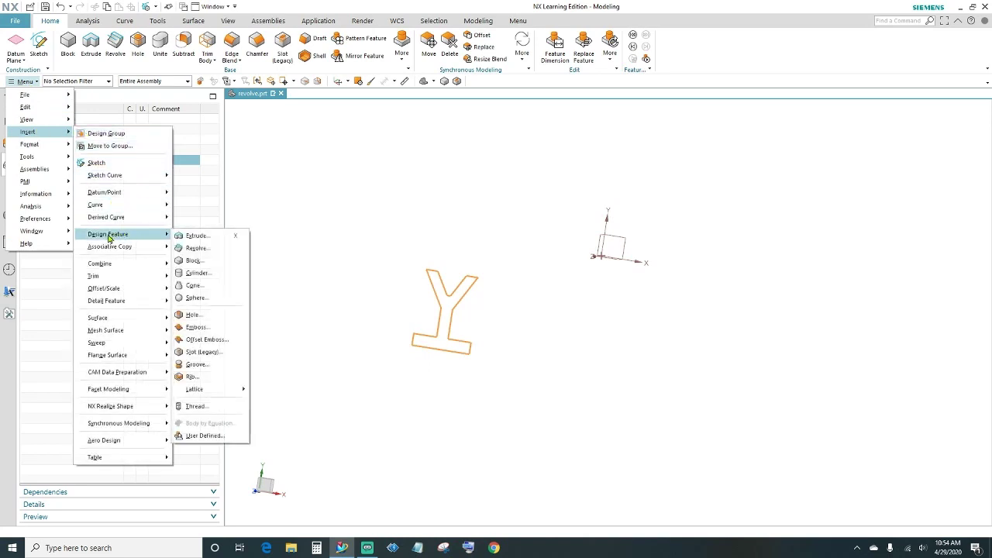
pyautogui.click(197, 248)
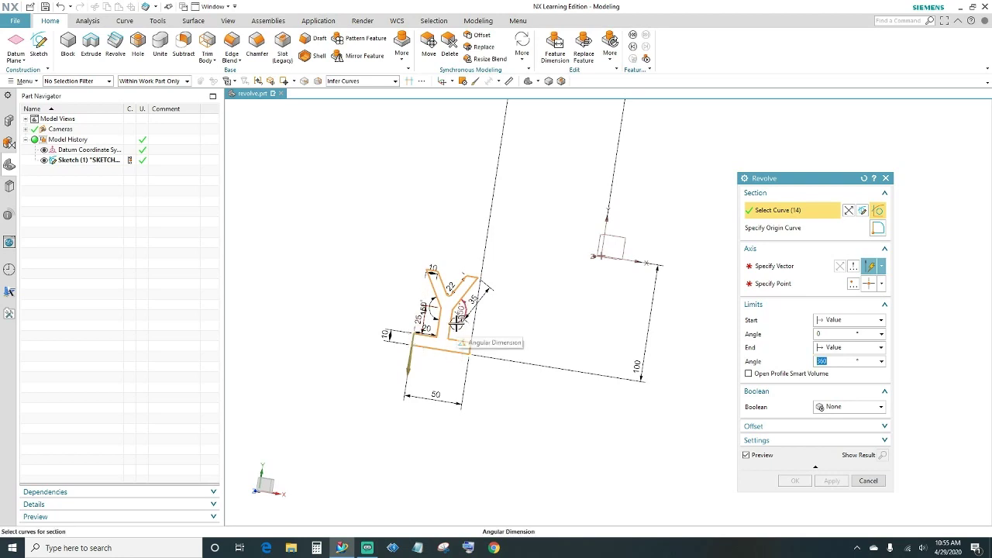
pyautogui.scroll(3, 456, 324)
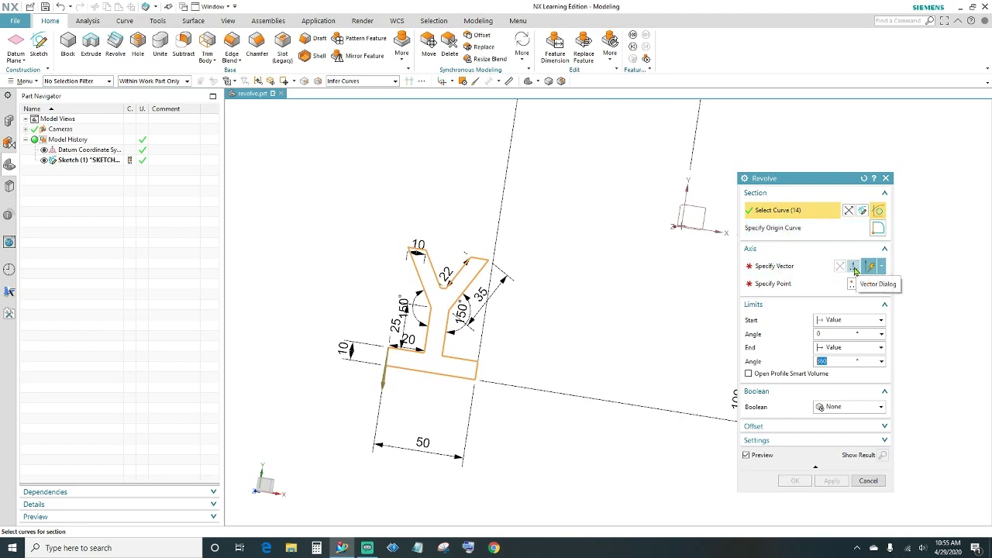
# - Set the revolve axis vector to the XC-axis
pyautogui.click(853, 267)
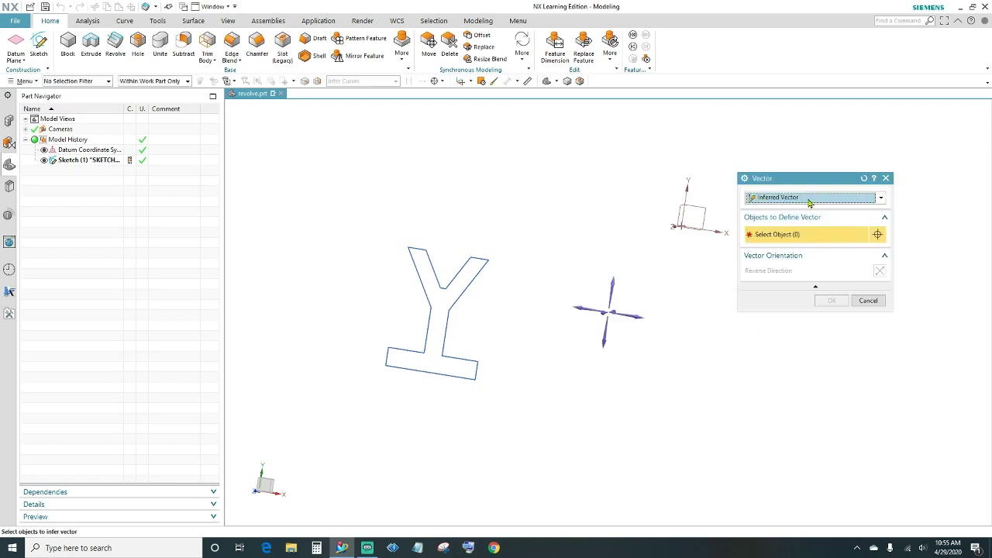
pyautogui.click(831, 201)
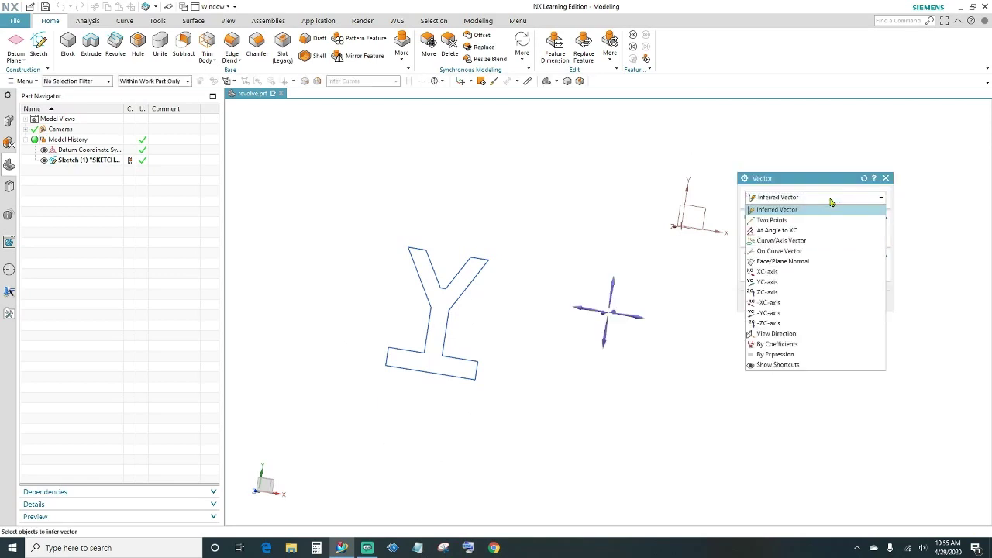
pyautogui.click(776, 276)
pyautogui.click(826, 264)
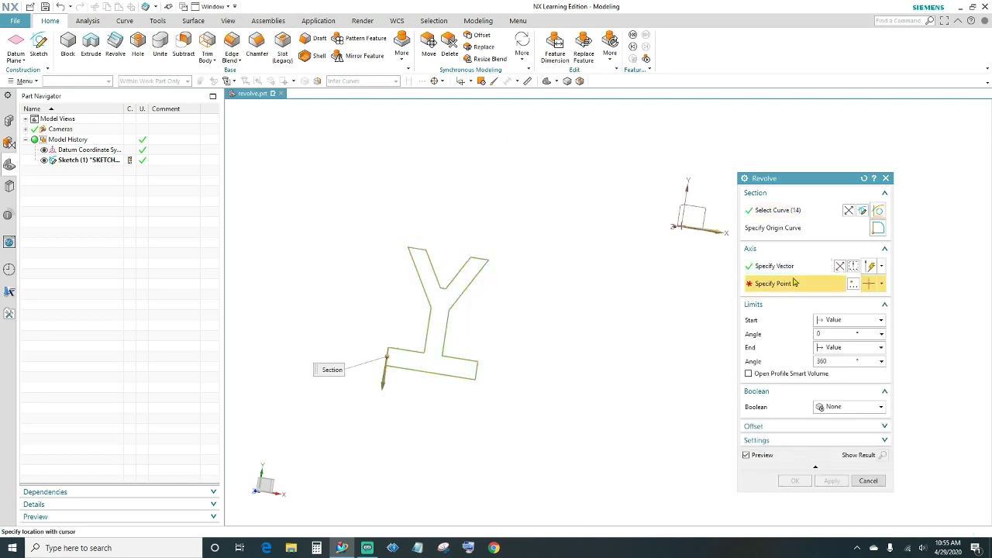
# - Set the axis point at the origin (0, 0, 0) and create the revolve from 0 to 360 degrees
pyautogui.click(854, 285)
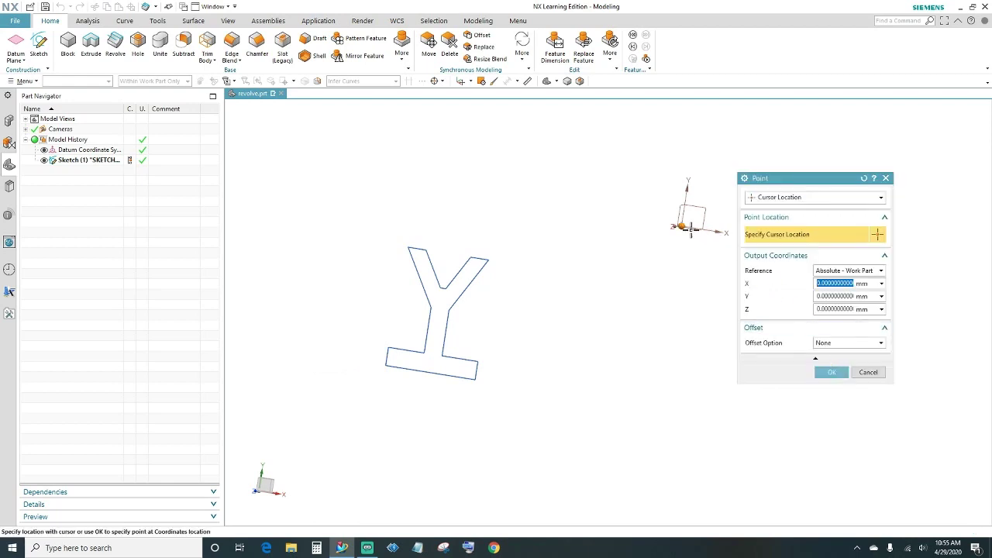
pyautogui.click(831, 372)
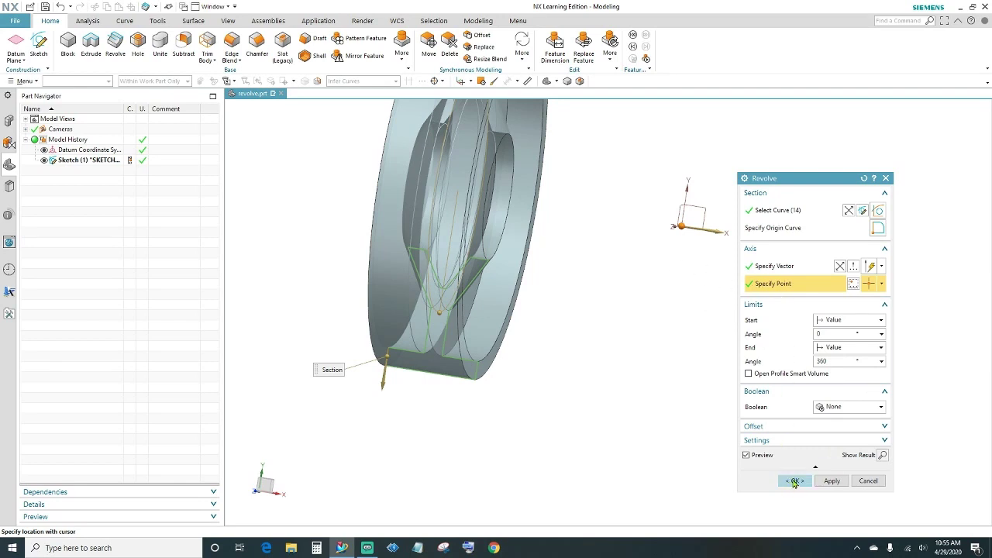
pyautogui.click(794, 481)
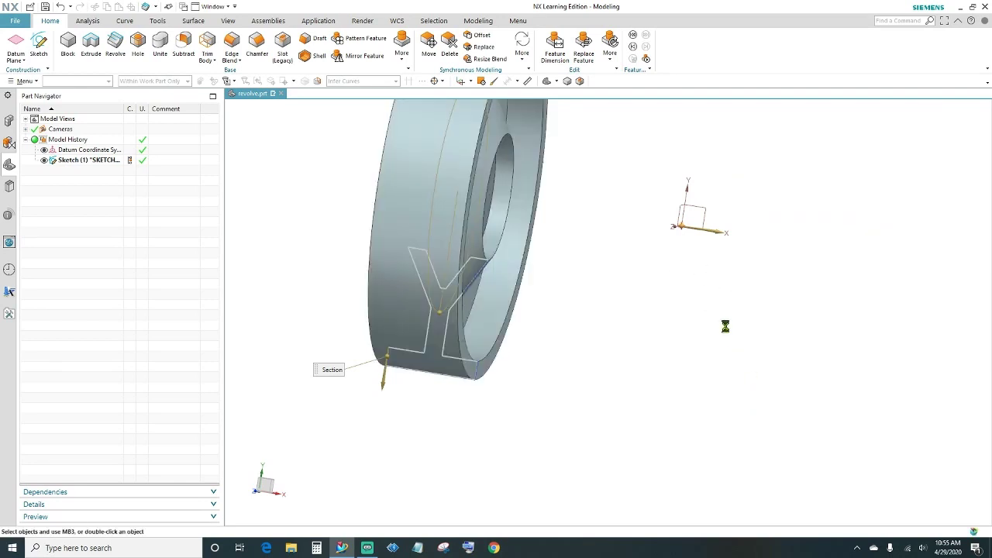
# - Edit the revolve feature and set its end angle to 300 degrees
pyautogui.moveTo(706, 319); pyautogui.dragTo(791, 320, button='middle')
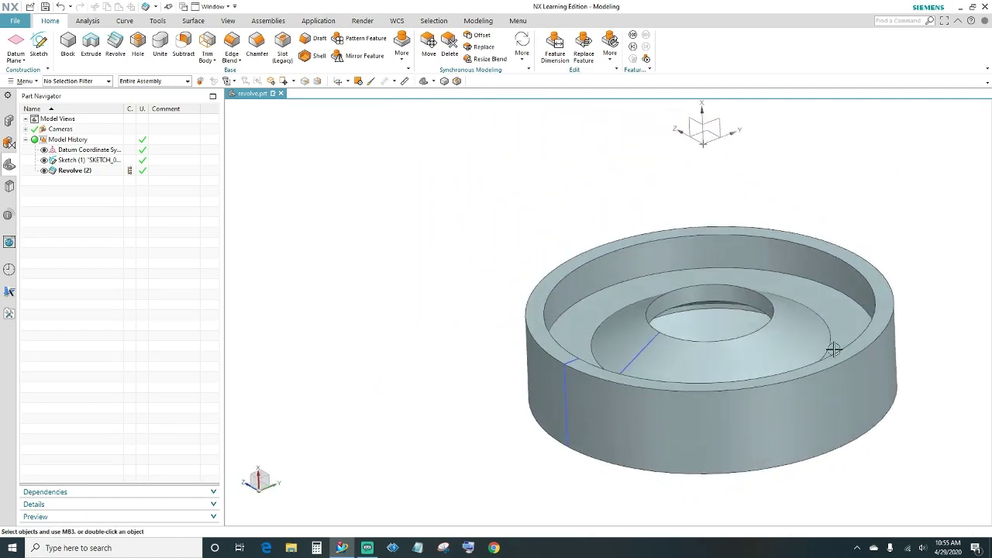
pyautogui.moveTo(894, 441); pyautogui.dragTo(579, 369, button='middle')
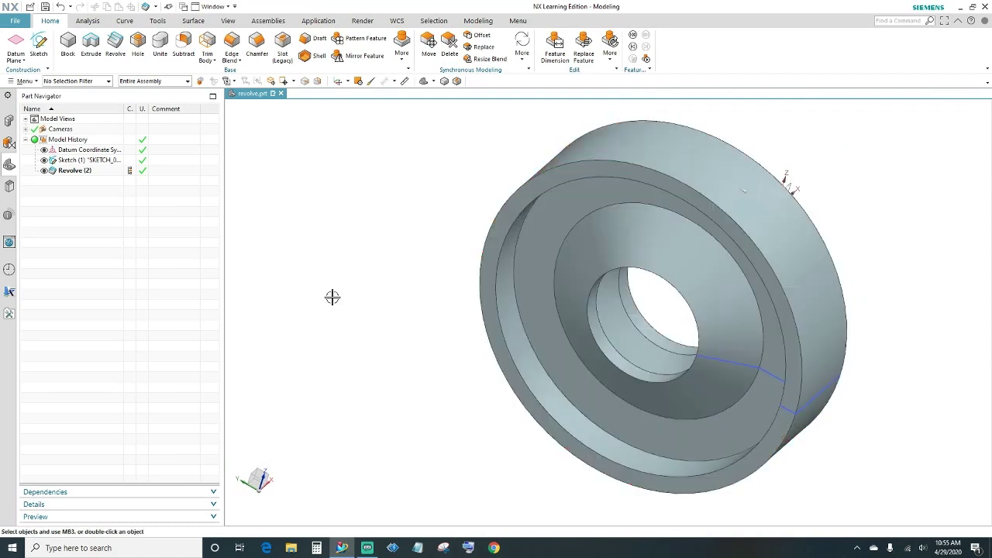
pyautogui.doubleClick(72, 172)
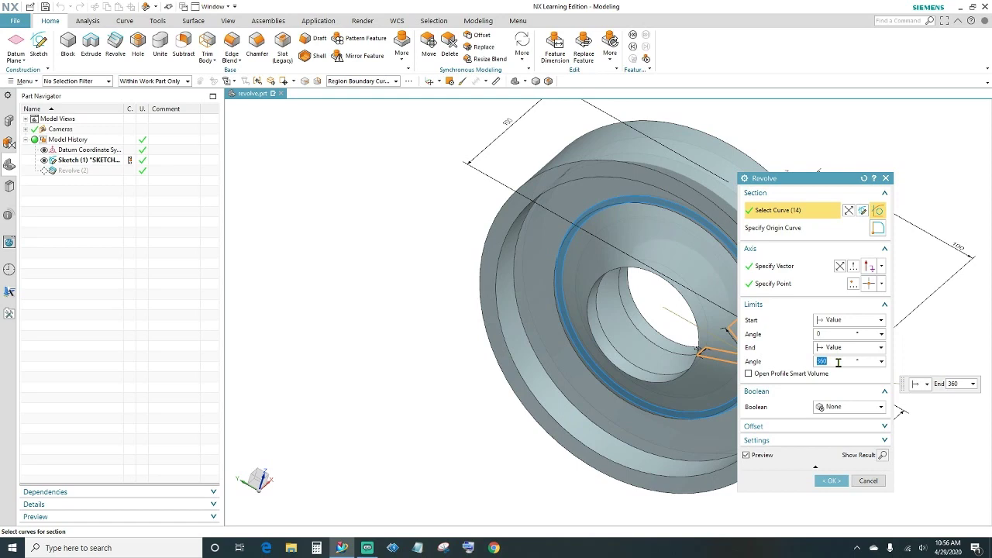
pyautogui.write('30')
pyautogui.click(830, 480)
# - Reopen the revolve feature for editing, try reversing its axis vector direction, and flip it back
pyautogui.moveTo(895, 411); pyautogui.dragTo(866, 427, button='middle')
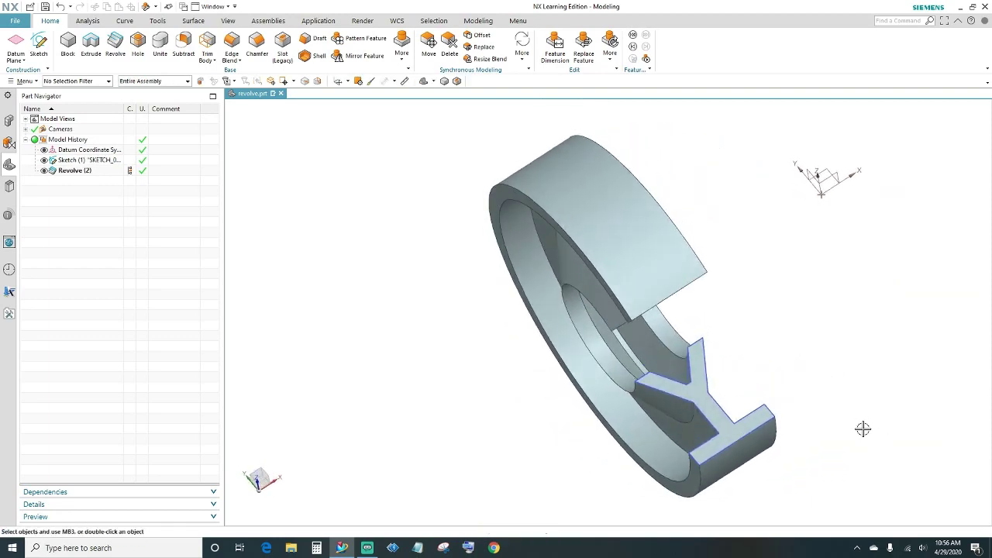
pyautogui.moveTo(806, 368); pyautogui.dragTo(772, 314, button='middle')
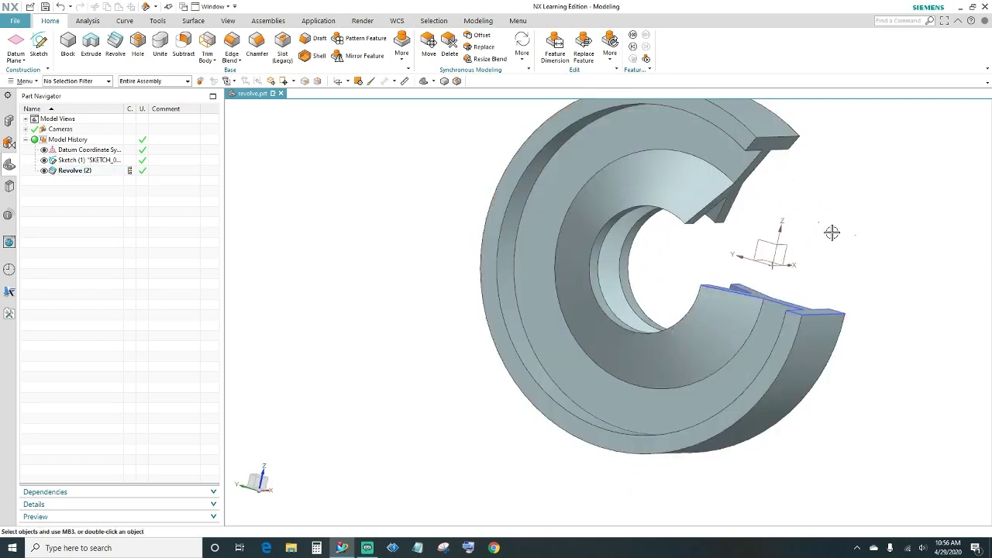
pyautogui.moveTo(902, 276)
pyautogui.mouseDown(button='middle')
pyautogui.moveTo(904, 242)
pyautogui.moveTo(902, 283)
pyautogui.moveTo(878, 299)
pyautogui.moveTo(755, 333)
pyautogui.moveTo(861, 303)
pyautogui.moveTo(824, 287)
pyautogui.moveTo(890, 281)
pyautogui.mouseUp(button='middle')
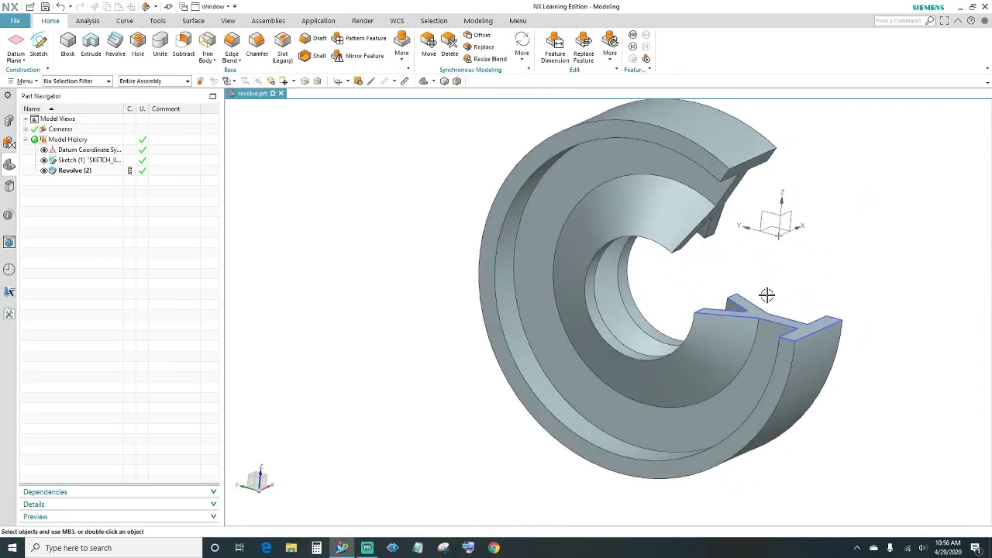
pyautogui.doubleClick(74, 172)
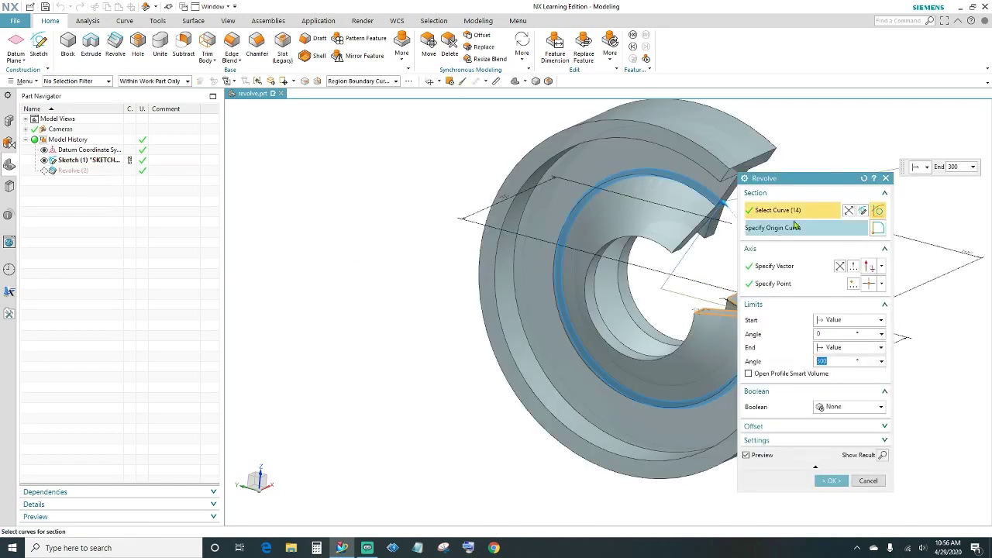
pyautogui.click(840, 267)
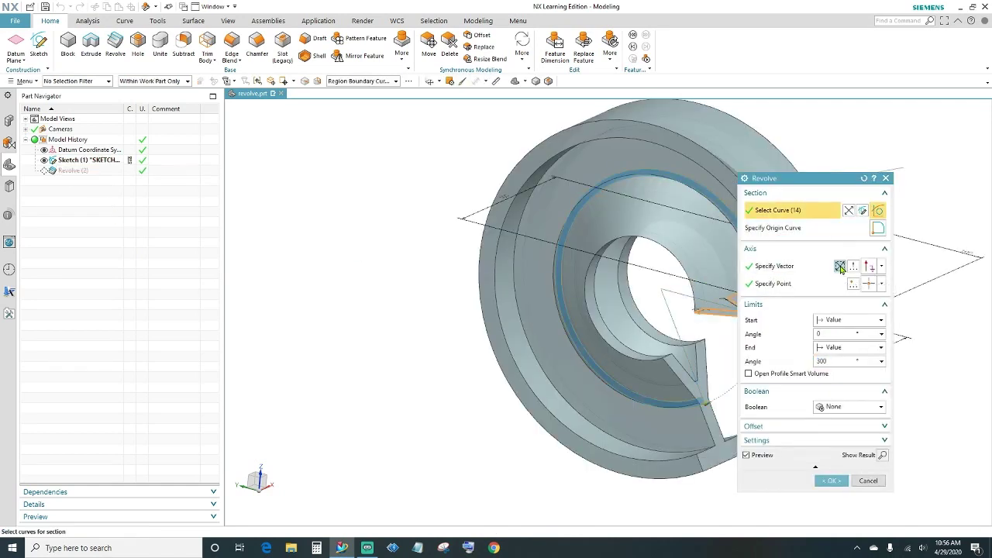
pyautogui.click(840, 267)
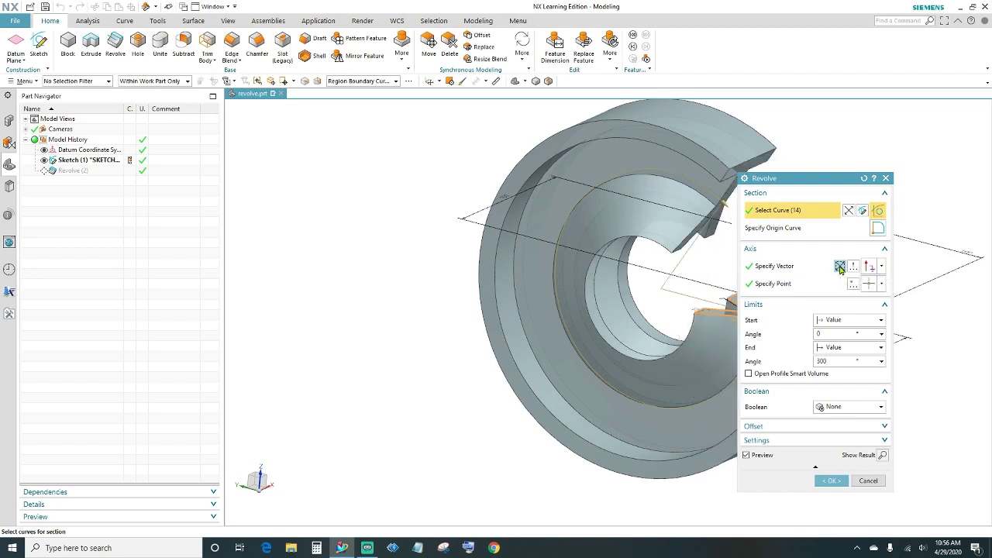
# - Try the YC-axis as the revolve's axis vector and leave the edit without keeping it
pyautogui.click(856, 267)
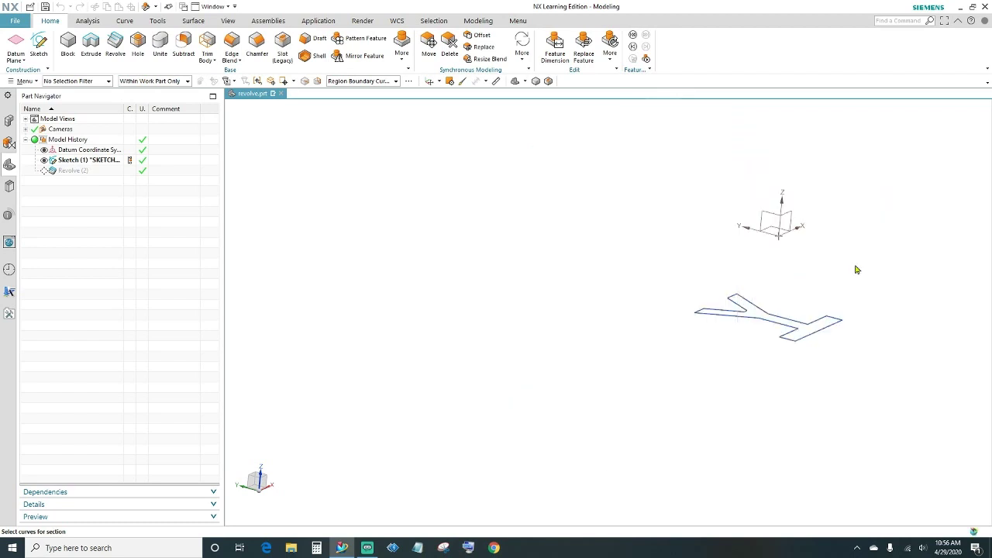
pyautogui.click(837, 201)
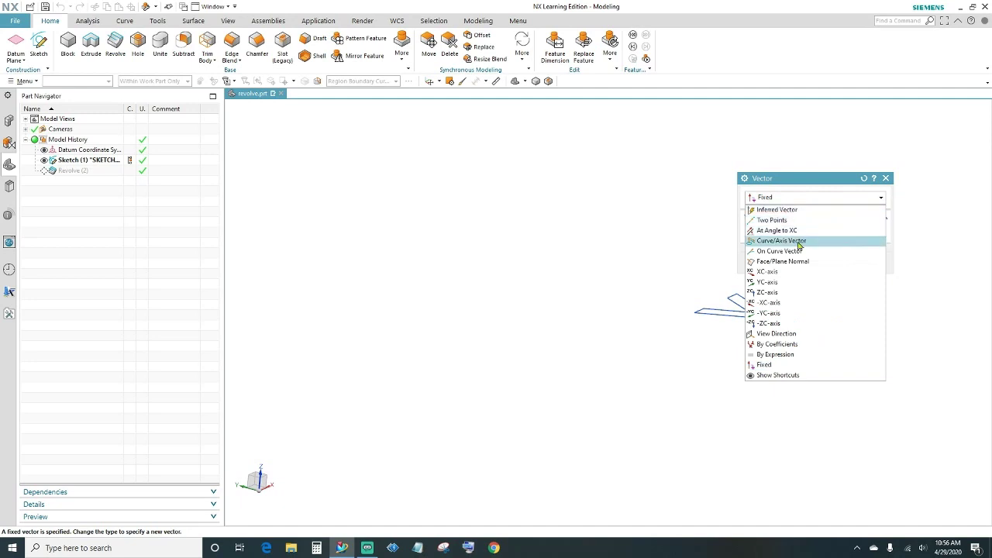
pyautogui.click(772, 283)
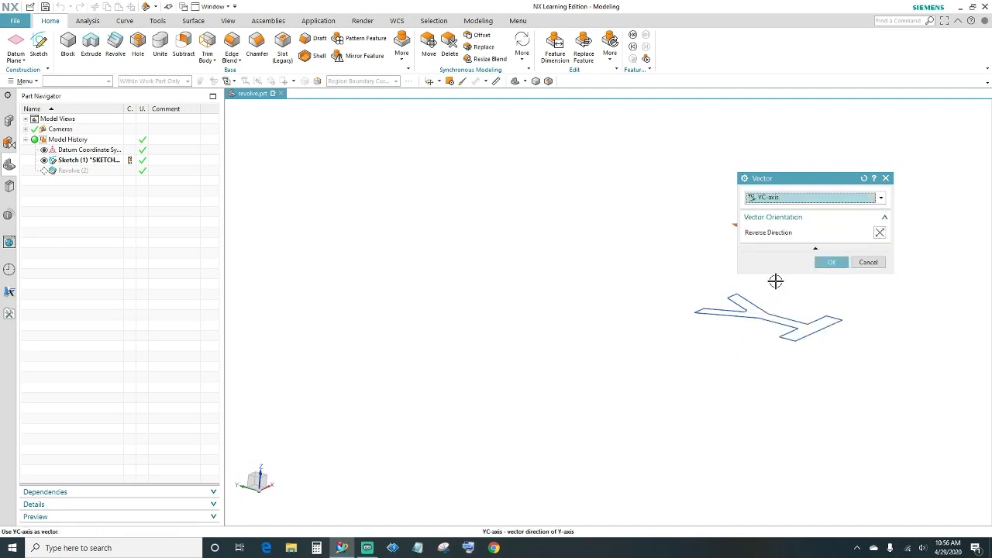
pyautogui.click(829, 264)
pyautogui.moveTo(841, 180); pyautogui.dragTo(520, 199)
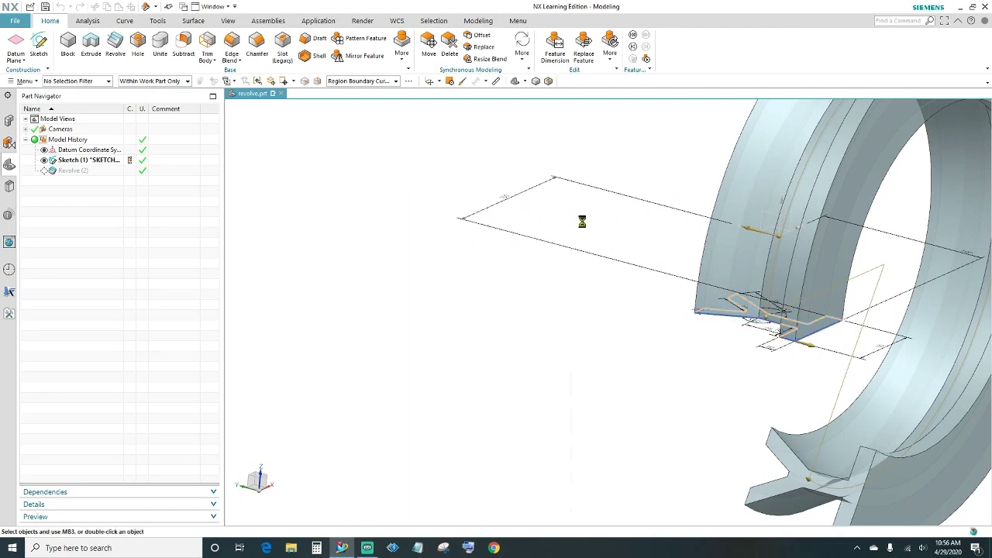
pyautogui.middleClick(653, 347)
pyautogui.moveTo(772, 265); pyautogui.dragTo(444, 239, button='middle')
# - Edit the revolve again, preview it about the YC-axis from several angles, and discard the change
pyautogui.doubleClick(85, 170)
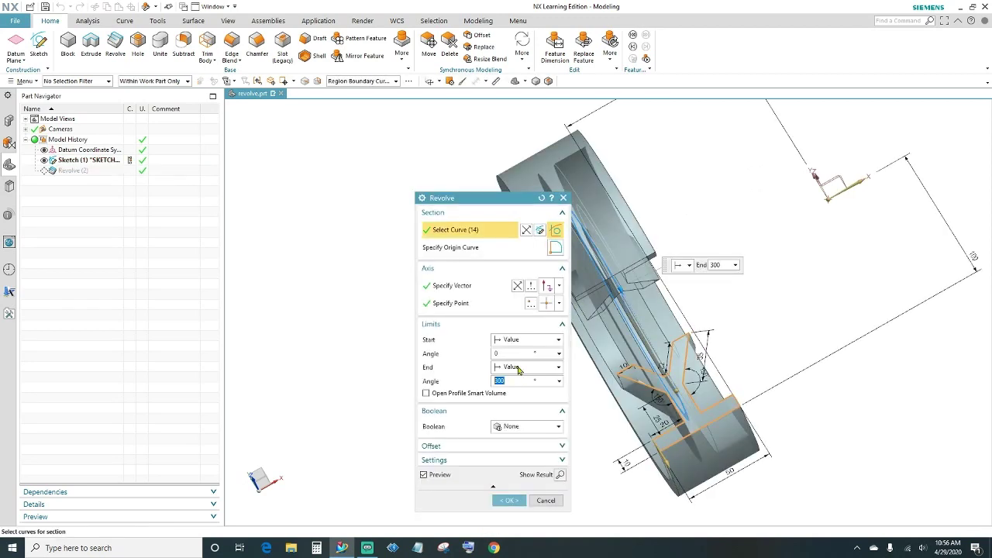
pyautogui.click(532, 289)
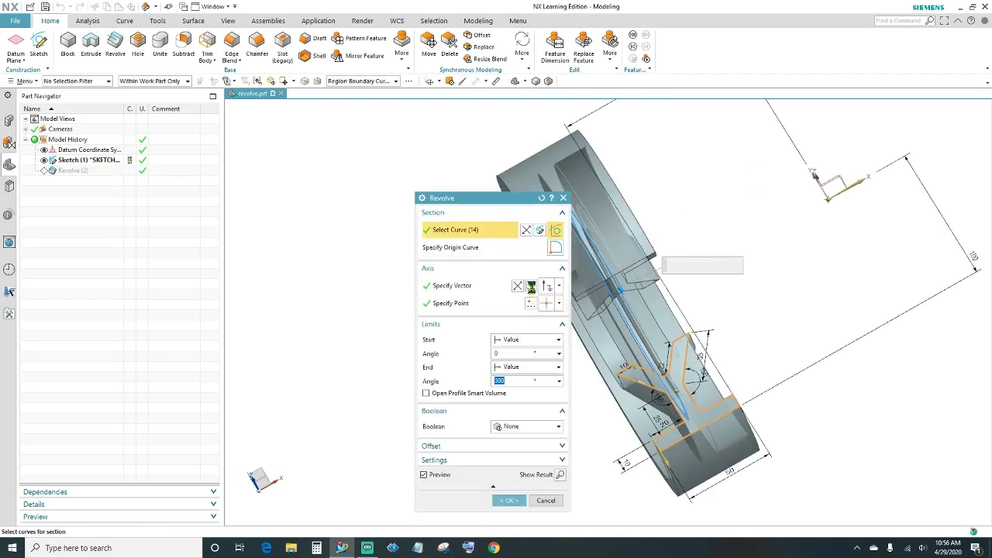
pyautogui.click(519, 218)
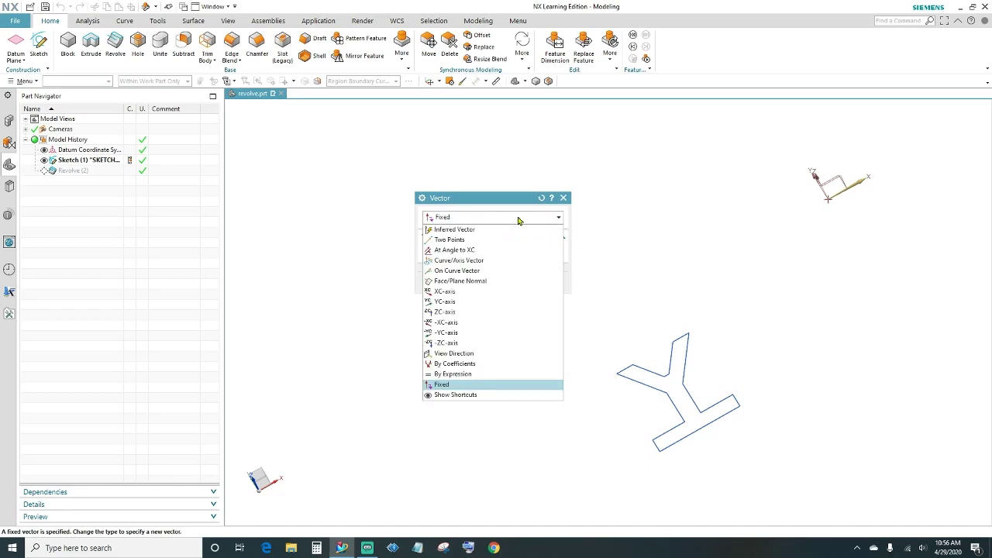
pyautogui.click(452, 300)
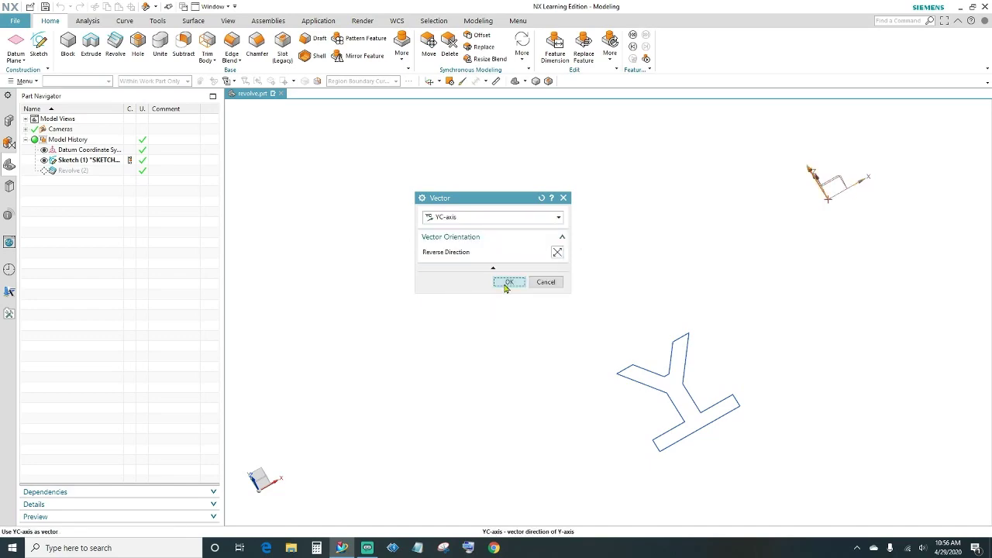
pyautogui.click(509, 281)
pyautogui.moveTo(800, 316); pyautogui.dragTo(821, 340, button='middle')
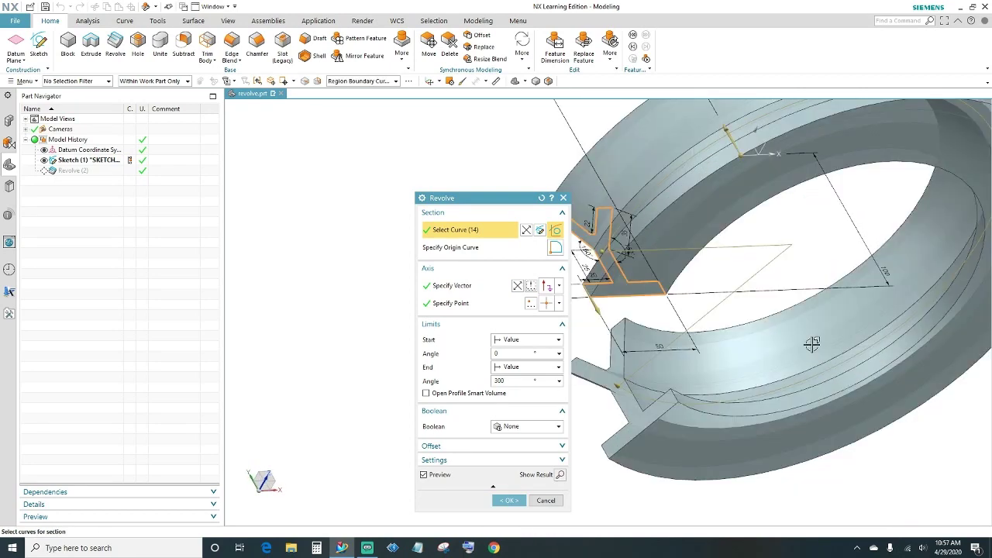
pyautogui.moveTo(801, 346); pyautogui.dragTo(555, 497, button='middle')
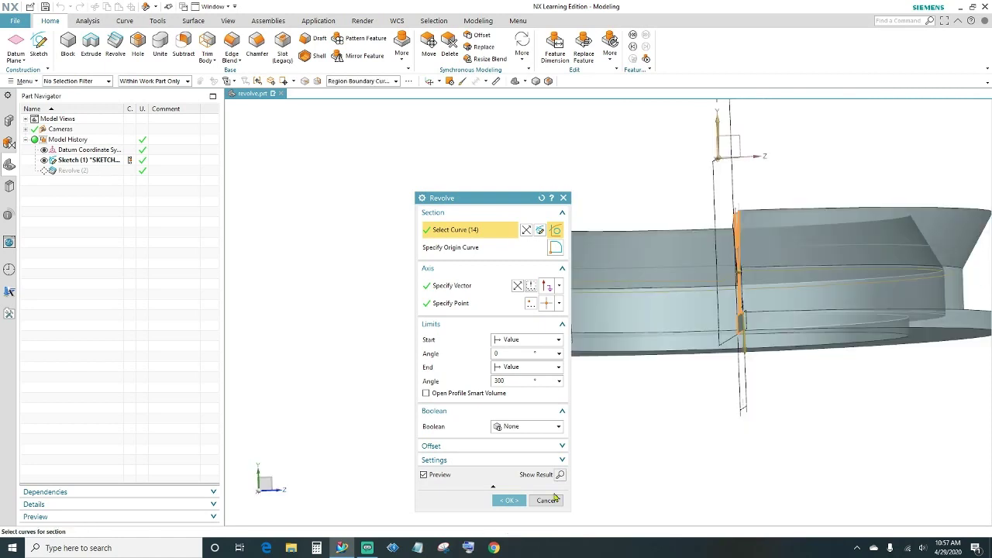
pyautogui.middleClick(555, 498)
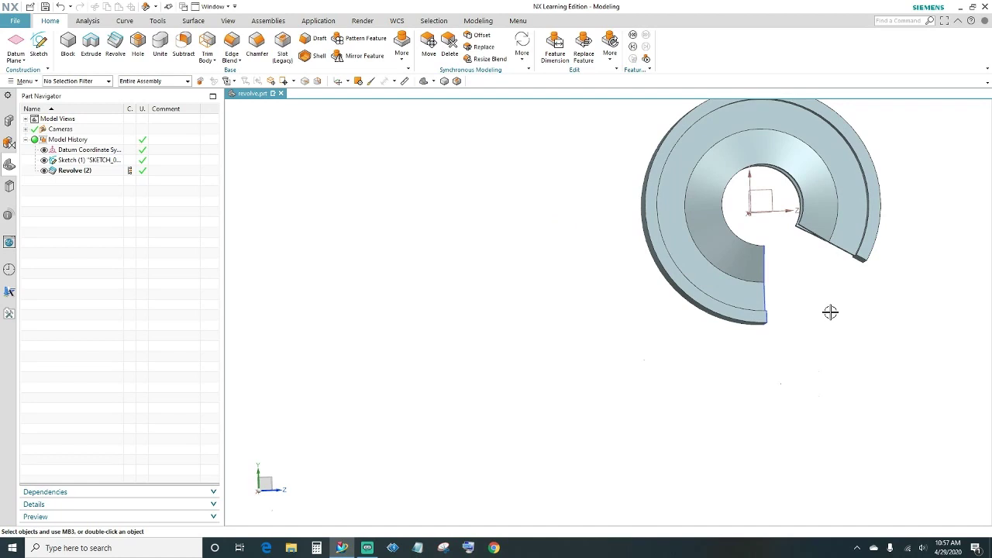
# - Move everything except the solid body, meaning the sketch and datum coordinate system, to layer 5
pyautogui.moveTo(829, 311); pyautogui.dragTo(786, 385, button='middle')
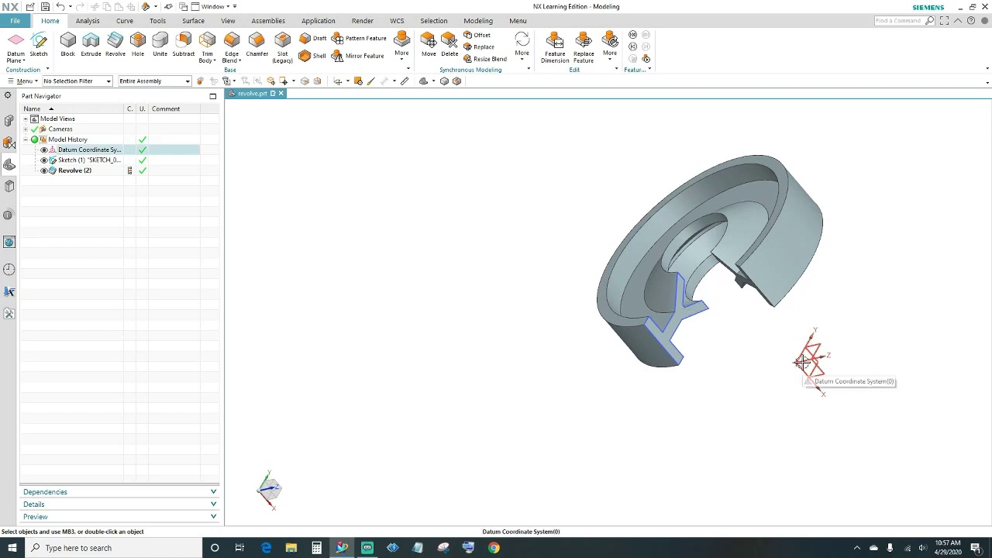
pyautogui.click(226, 22)
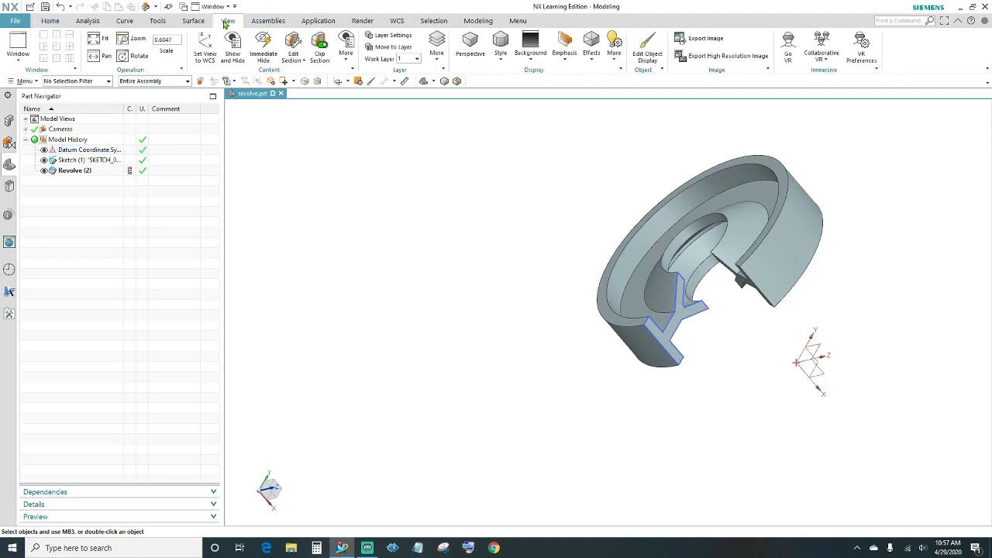
pyautogui.click(387, 46)
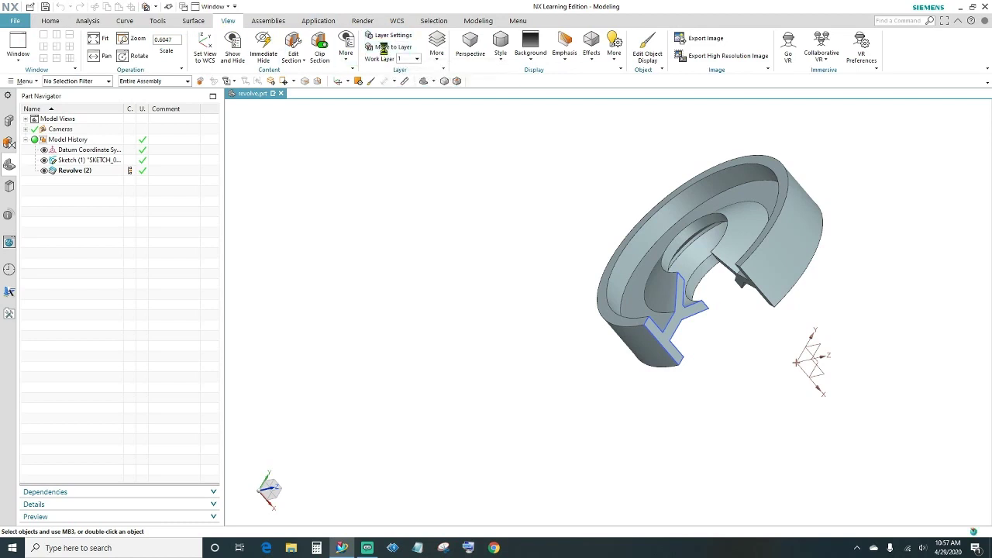
pyautogui.click(788, 244)
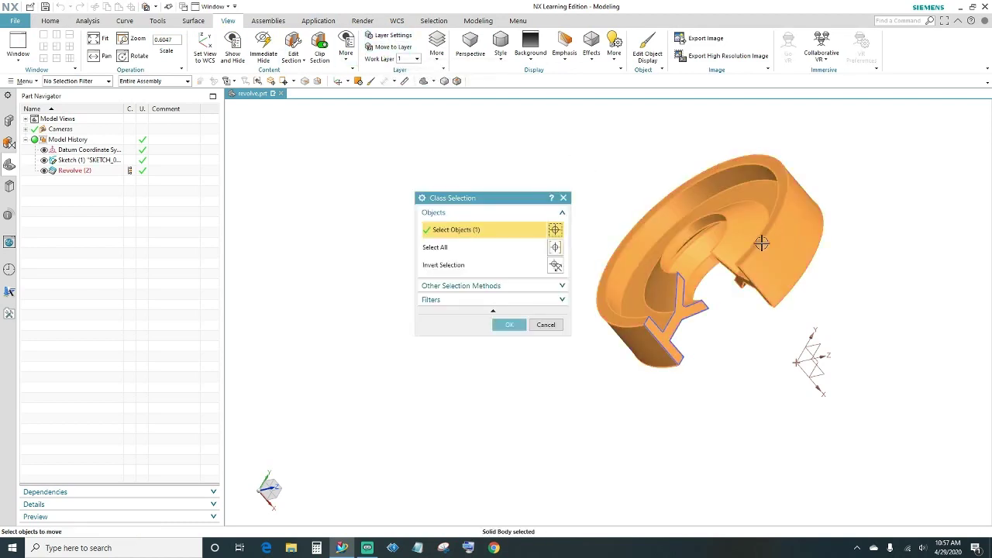
pyautogui.click(556, 267)
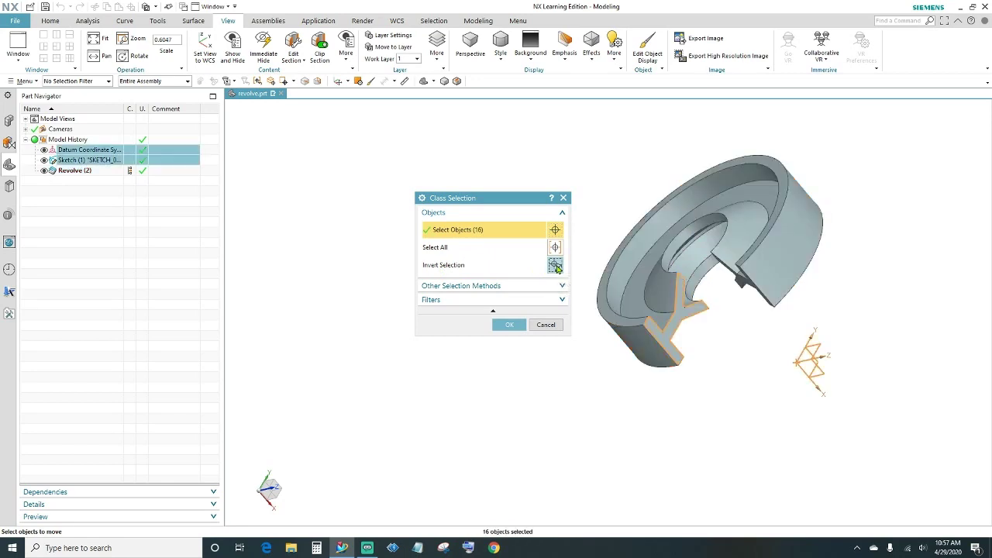
pyautogui.click(509, 325)
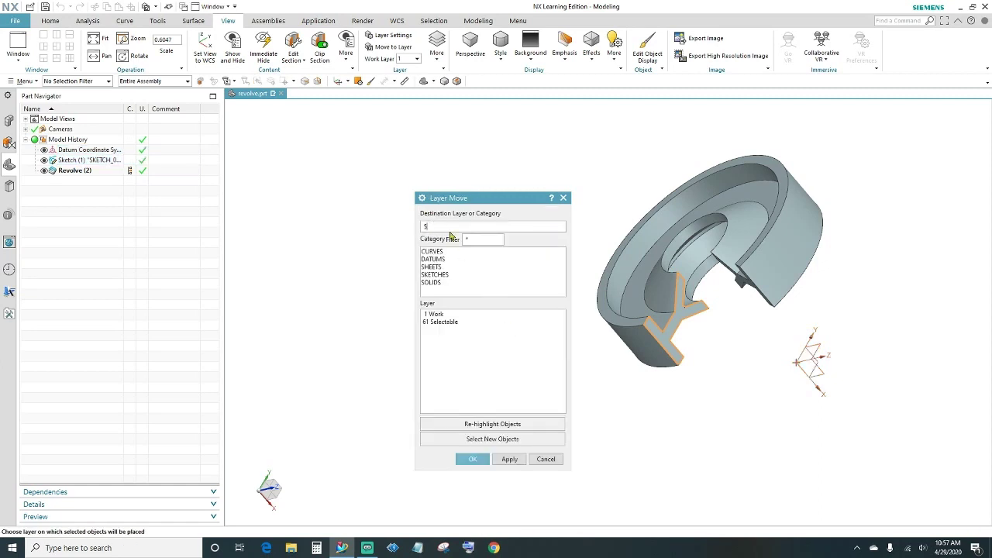
pyautogui.click(472, 458)
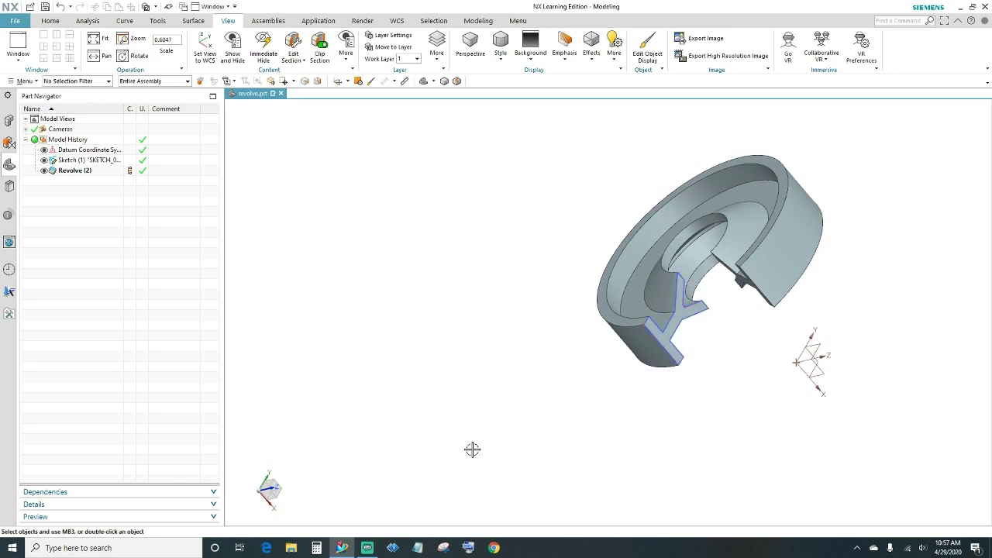
# - Turn off layer 5 in the layer settings to hide the sketch and datum coordinate system
pyautogui.click(390, 36)
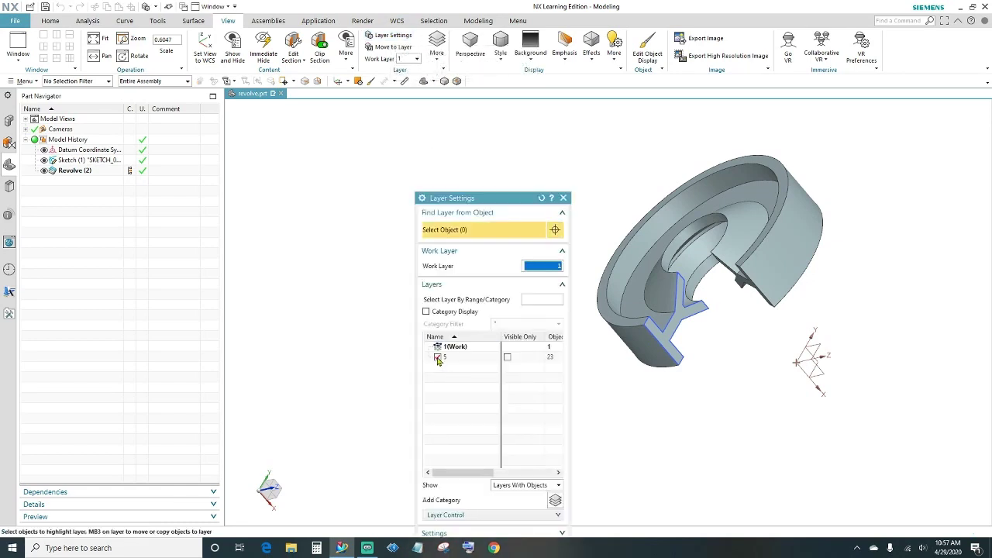
pyautogui.click(437, 357)
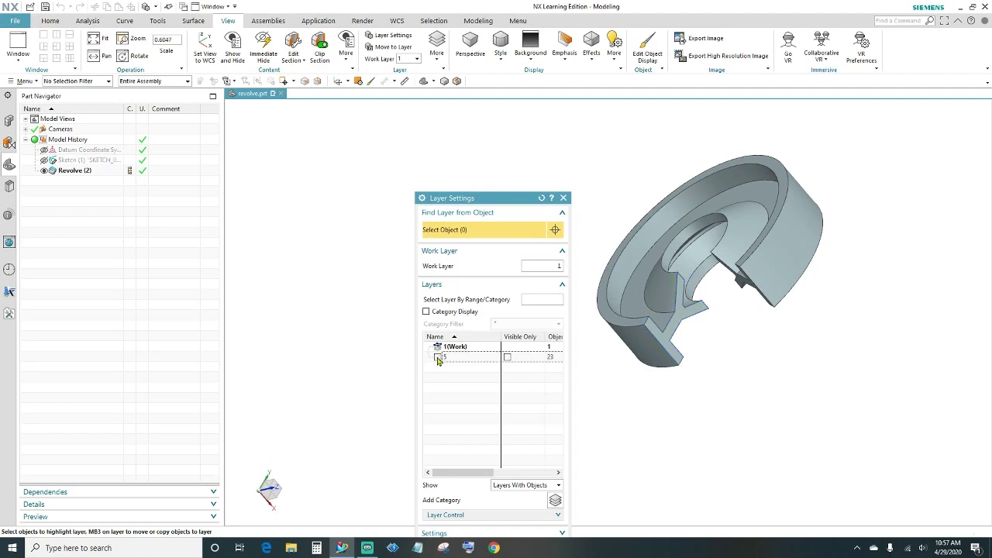
pyautogui.moveTo(476, 199); pyautogui.dragTo(393, 118)
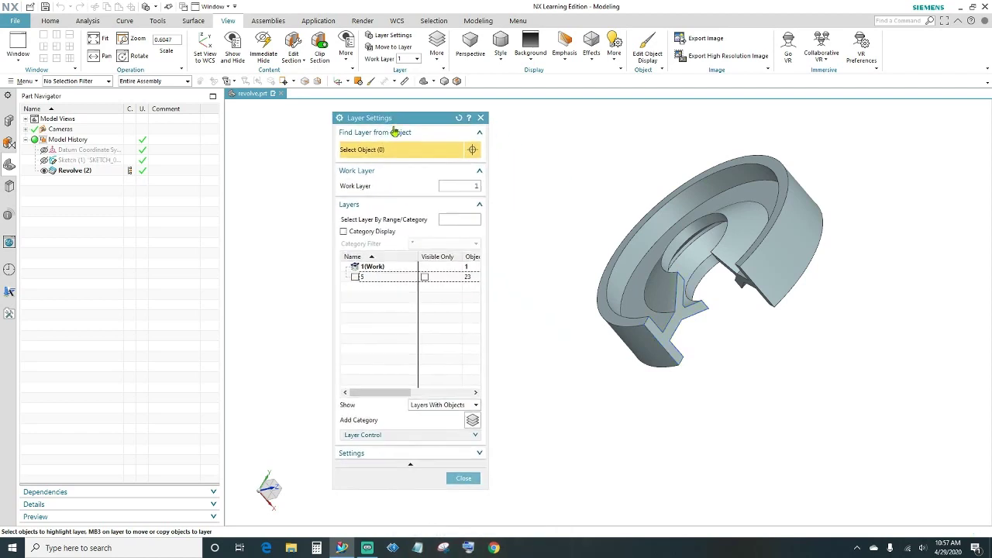
pyautogui.click(464, 478)
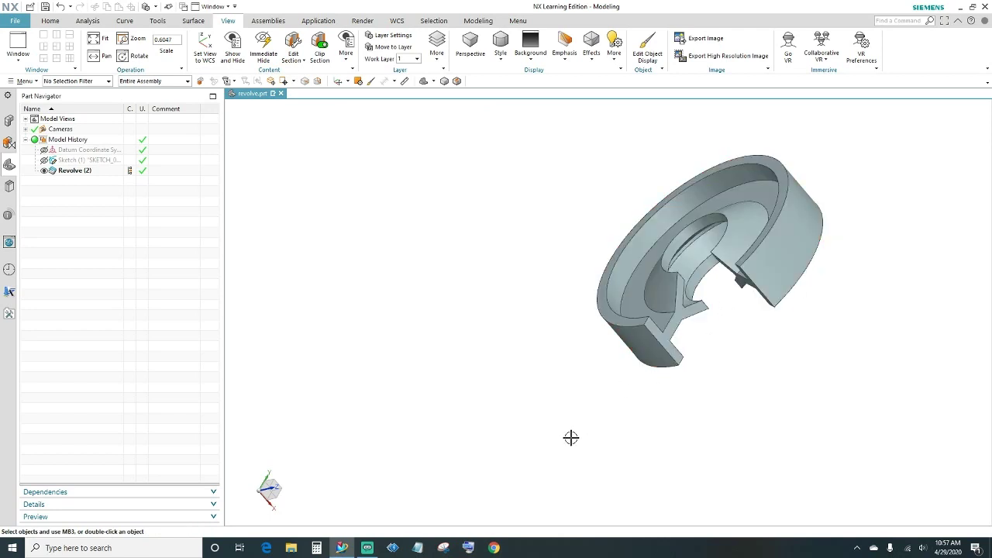
# - Change the revolved solid body's display color to a light yellow-green
pyautogui.hotkey('ctrl', 'j')
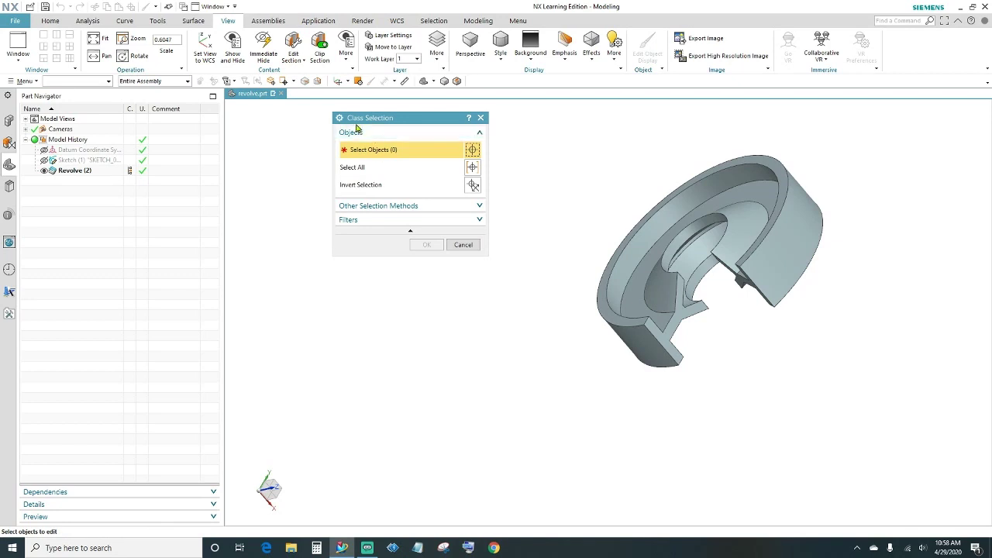
pyautogui.click(774, 210)
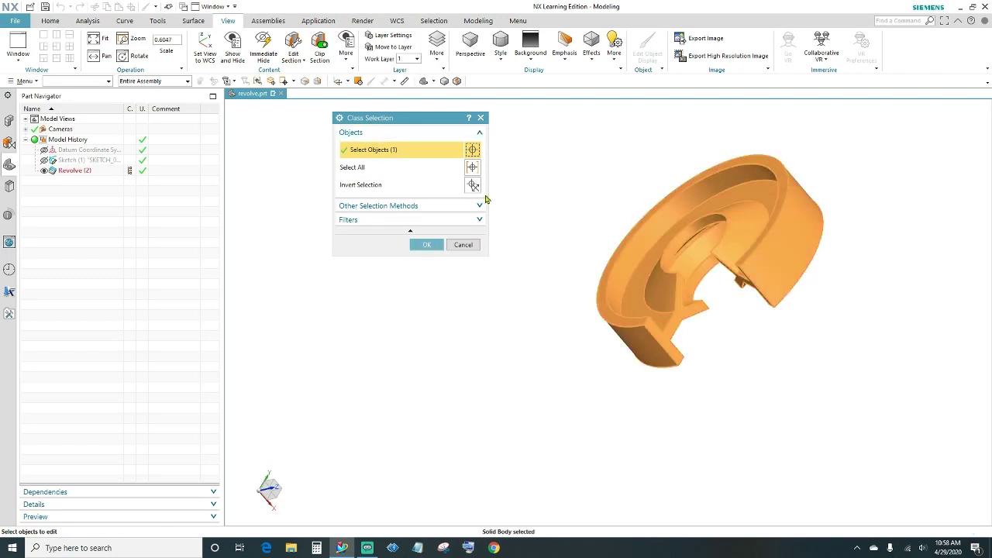
pyautogui.click(432, 246)
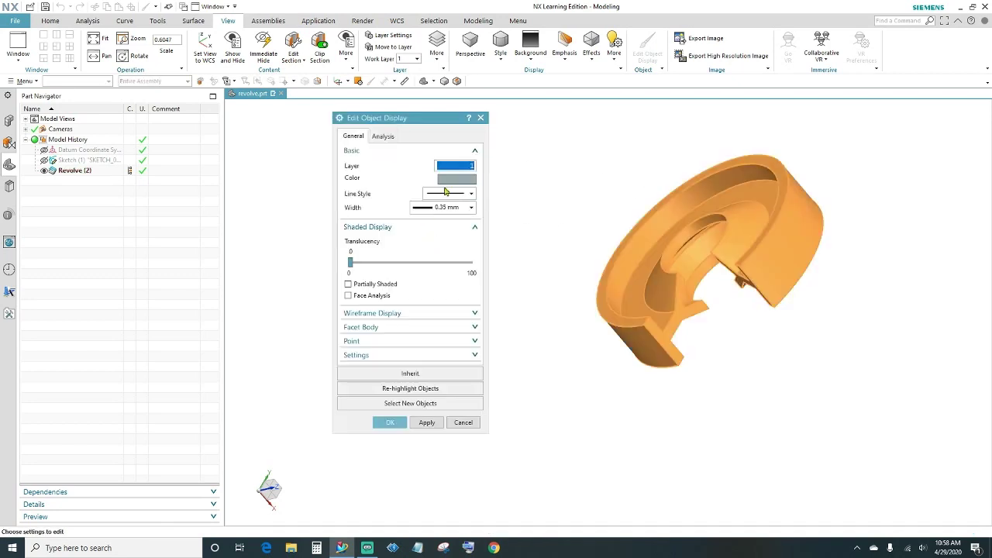
pyautogui.click(451, 180)
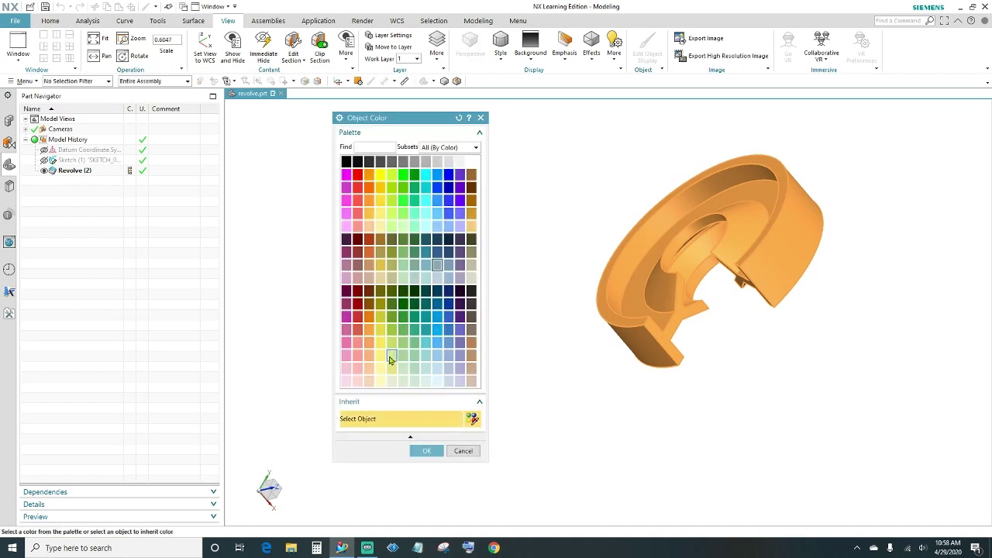
pyautogui.click(392, 345)
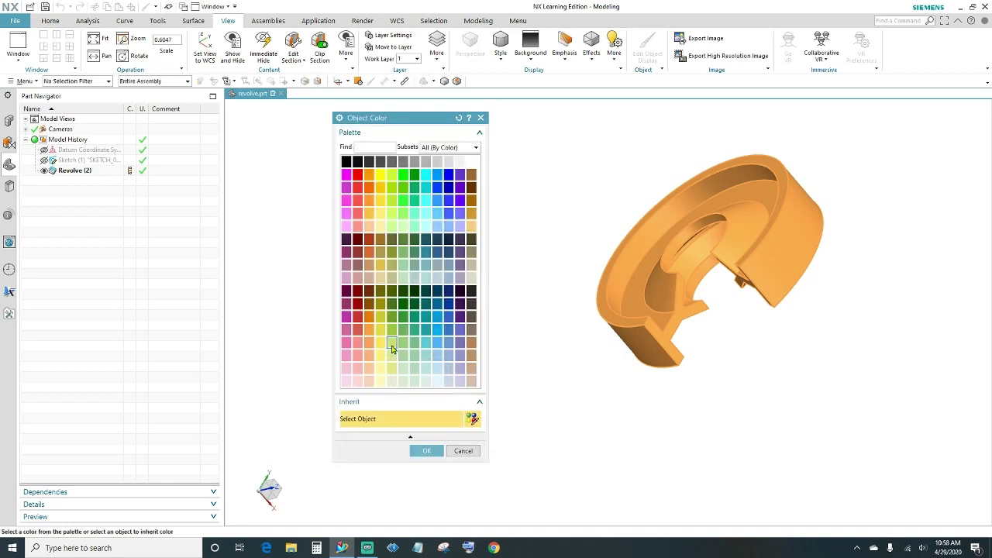
pyautogui.click(427, 451)
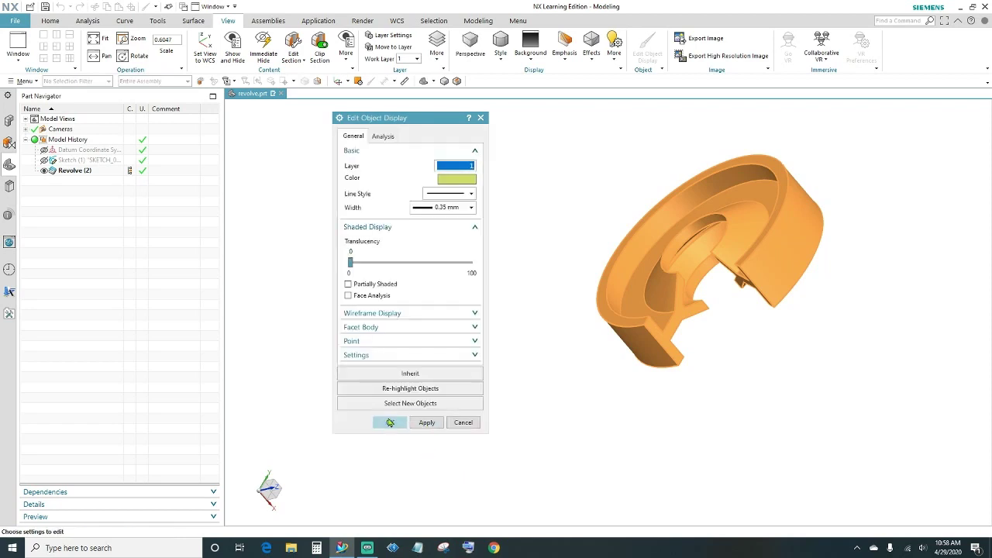
pyautogui.click(389, 421)
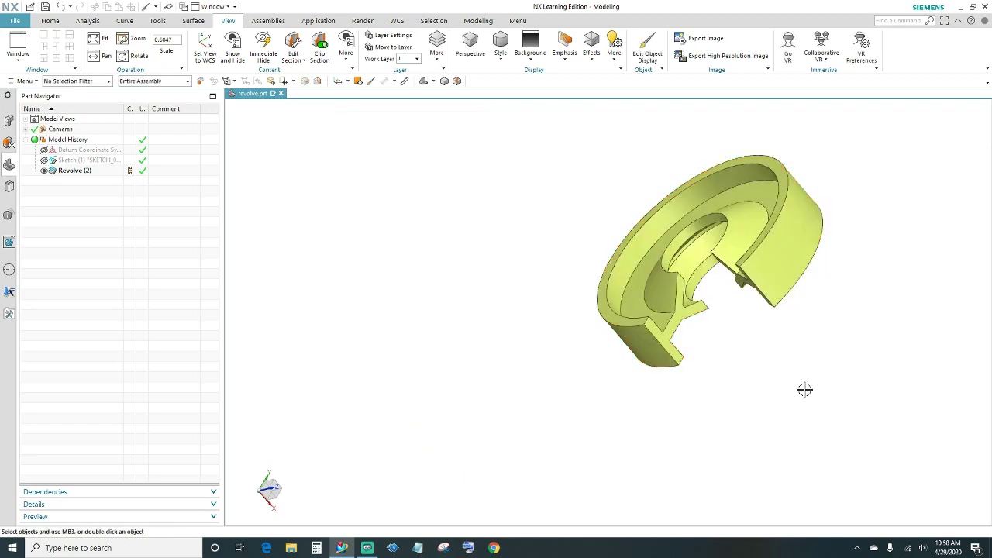